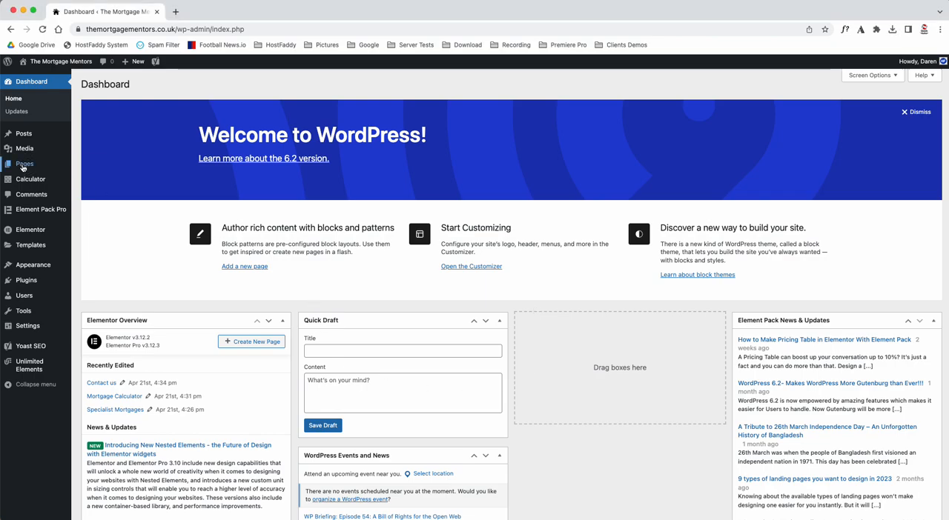
Step: Open the list of all site pages and find the front page, The Mortgage Mentors, on the list's second page
mouse_move(24, 164)
left_click(93, 169)
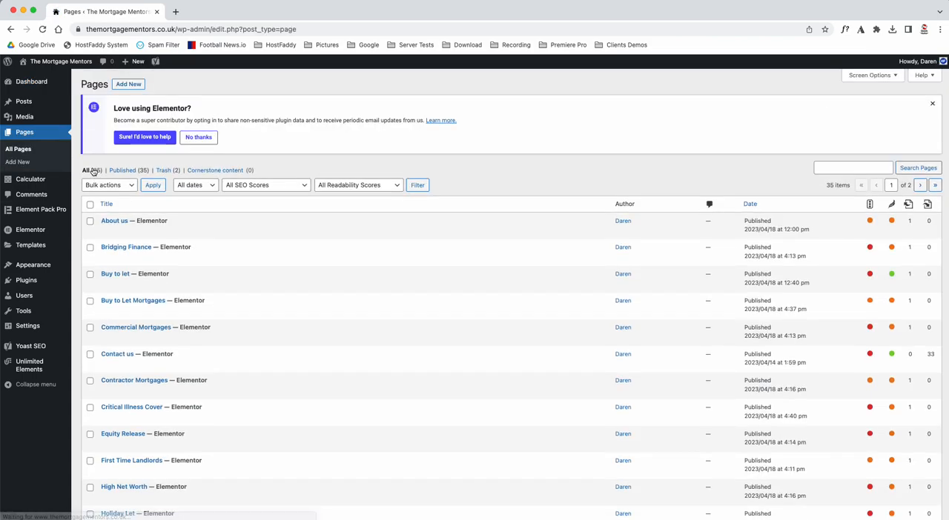
scroll(280, 309, "down", 2)
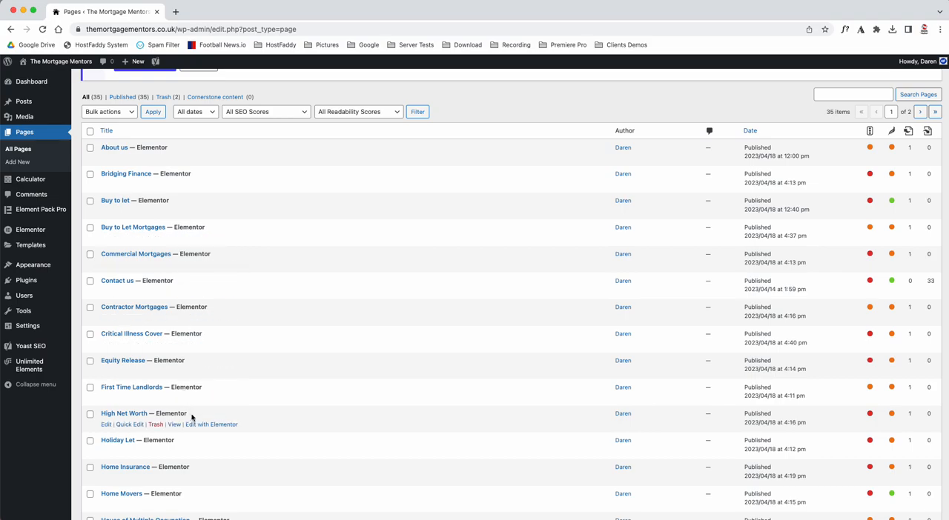
scroll(192, 419, "down", 3)
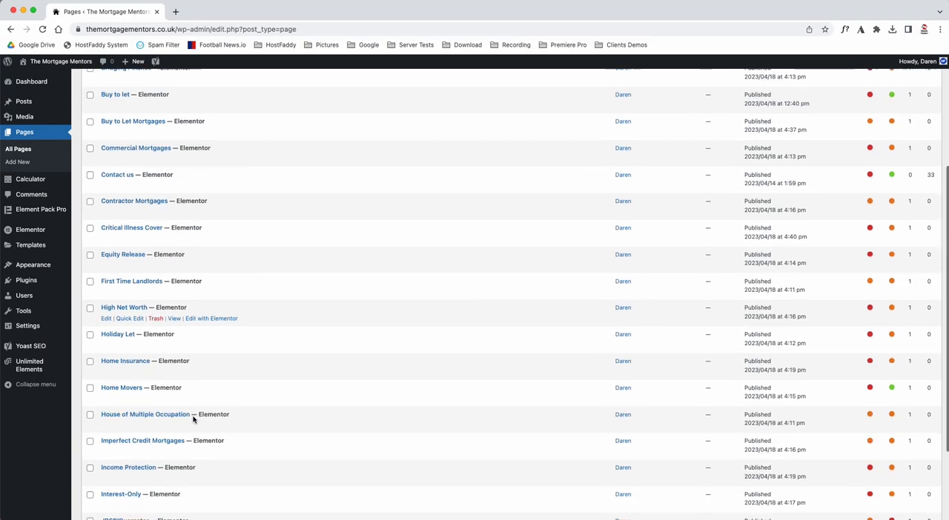
scroll(193, 419, "down", 2)
scroll(193, 420, "up", 8)
scroll(193, 419, "down", 1)
left_click(919, 187)
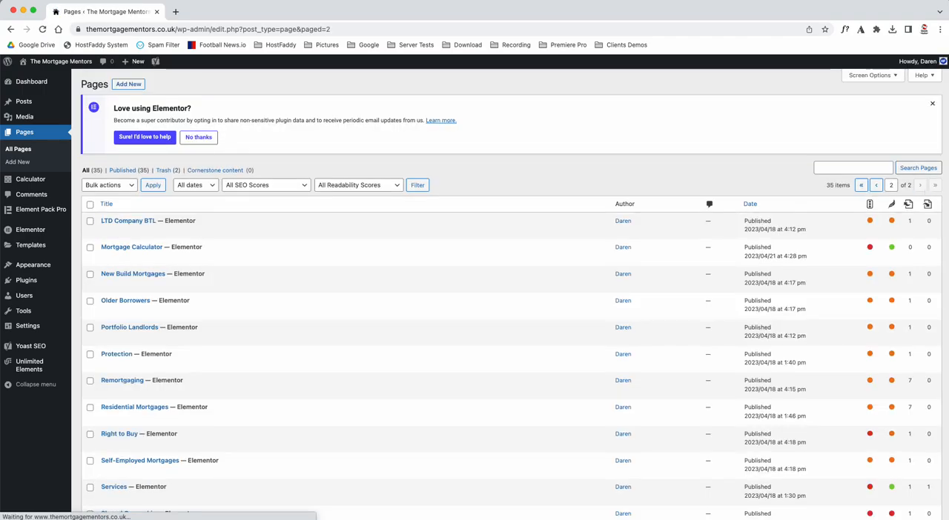
scroll(322, 306, "down", 4)
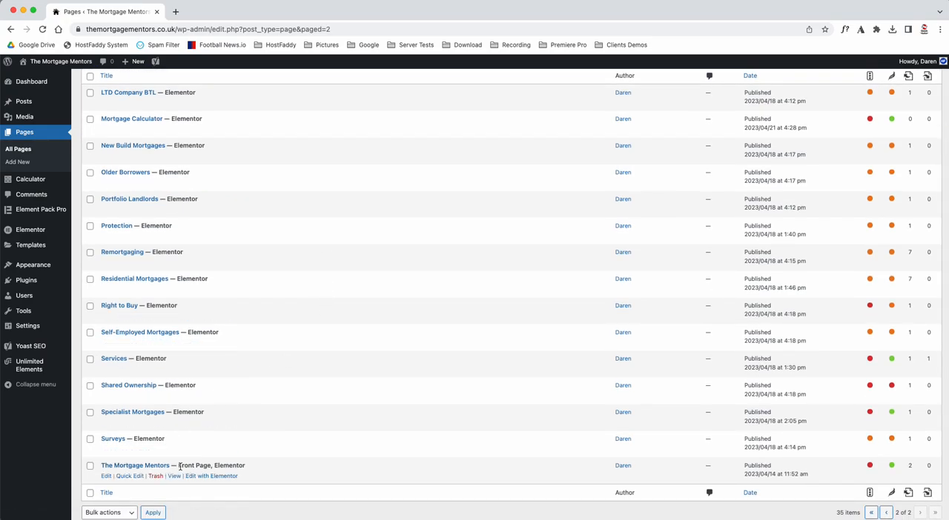
left_click_drag(179, 465, 213, 466)
mouse_move(29, 327)
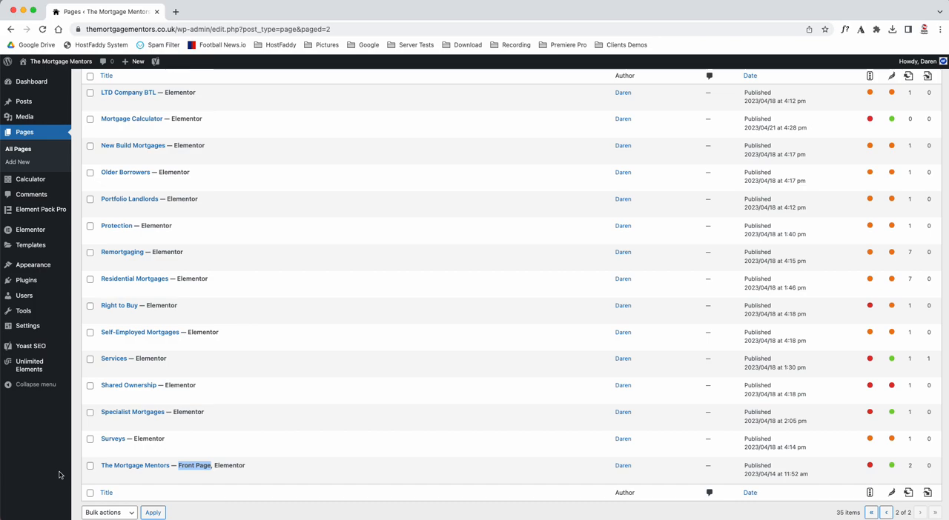
left_click(80, 484)
Step: Open The Mortgage Mentors front page for editing with Elementor in a new browser tab
left_click(207, 482)
right_click(207, 481)
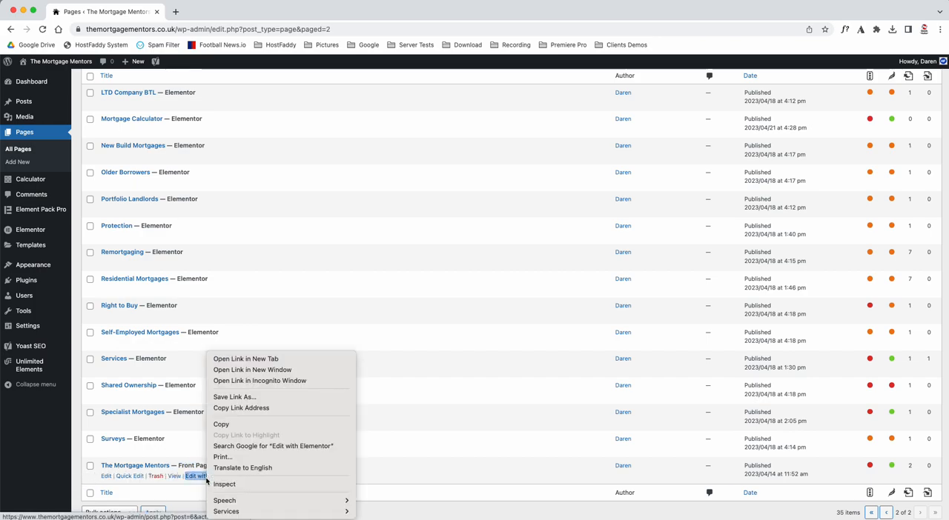
left_click(256, 360)
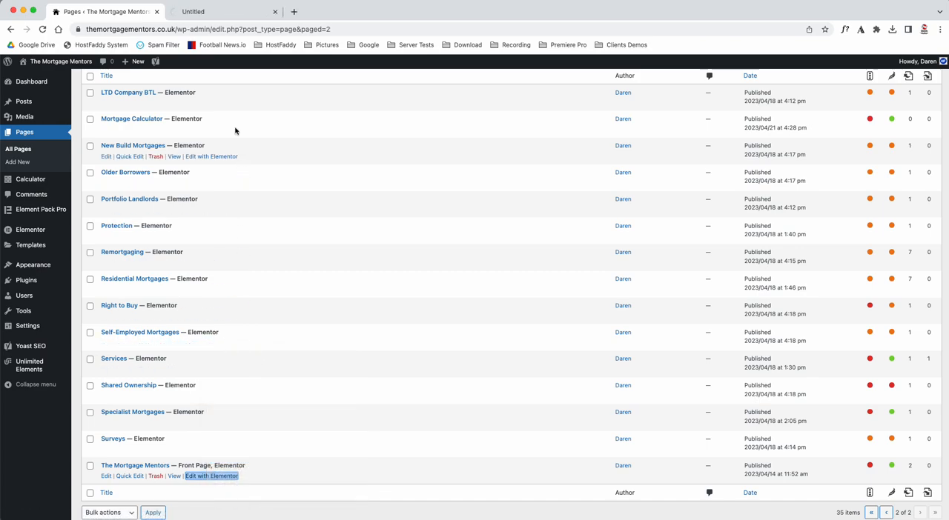
Step: Open the front page's standard edit screen, launch Elementor from it, and switch to the Elementor editor already opened in the other tab
left_click(106, 476)
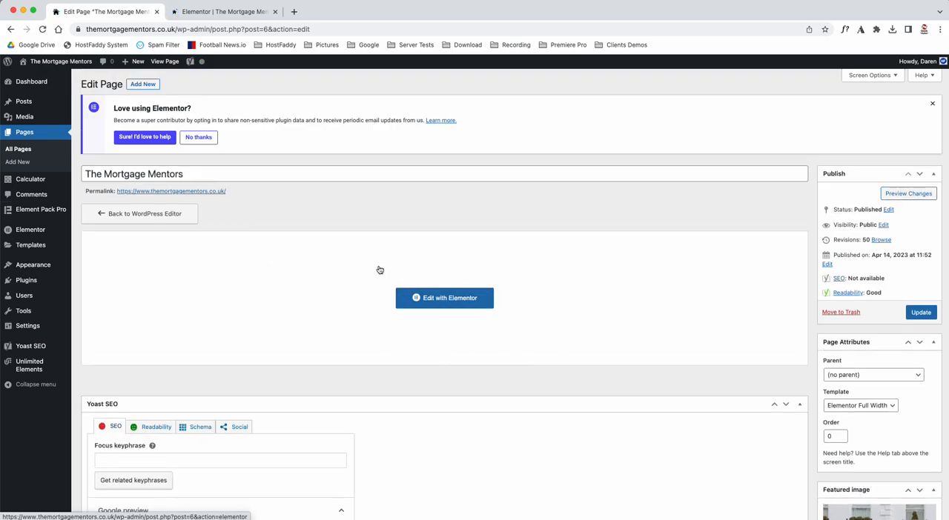
left_click(457, 298)
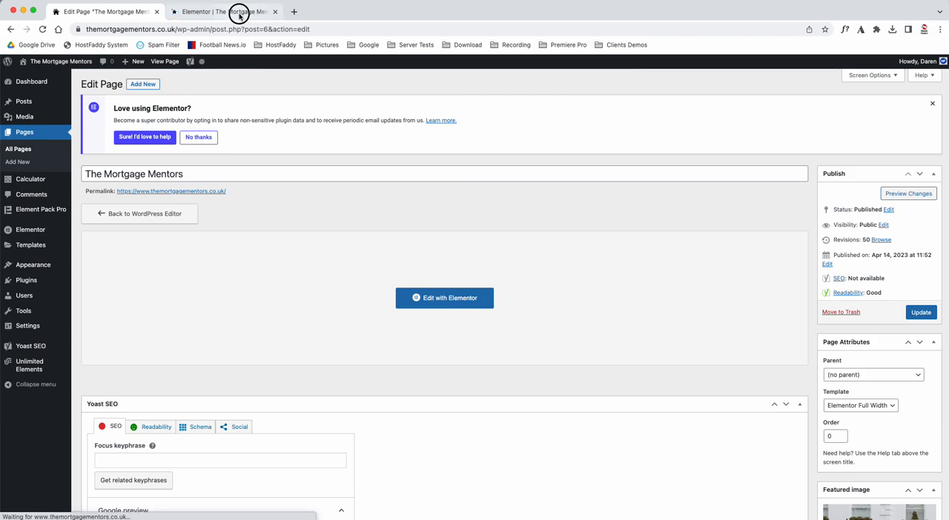
left_click(239, 11)
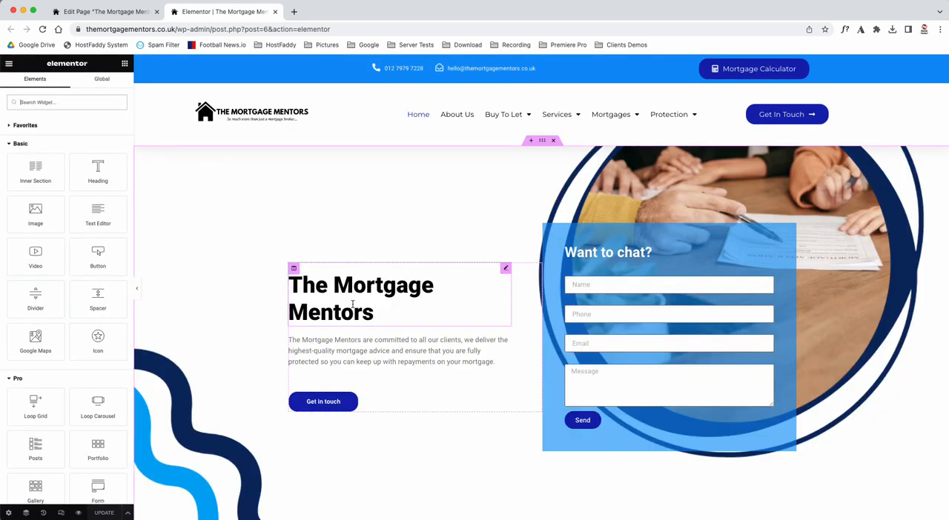
Step: Try adding "heloo there" to the end of the The Mortgage Mentors heading and delete the added text again
scroll(350, 308, "down", 1)
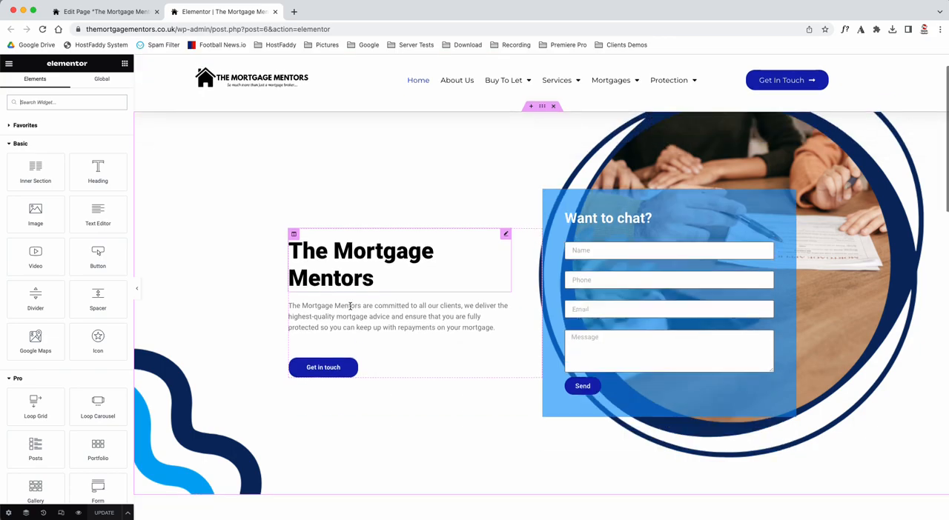
left_click(335, 251)
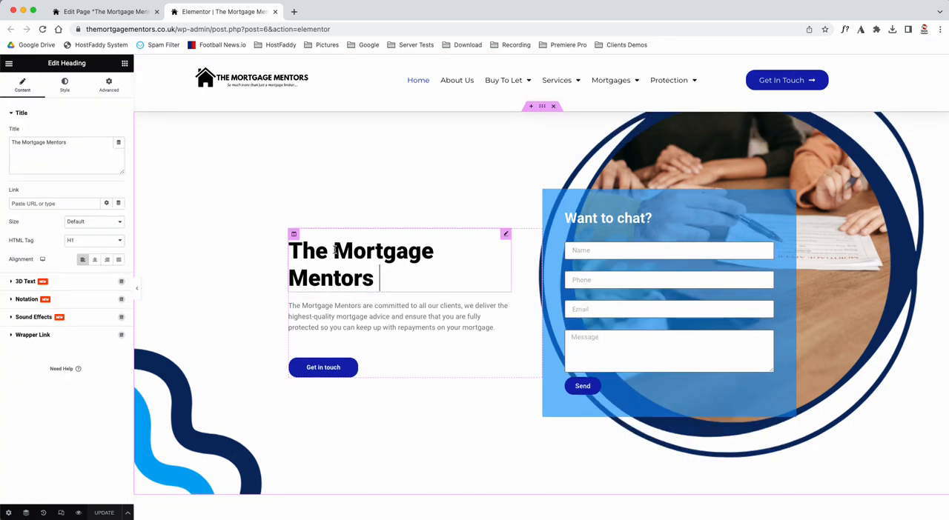
key("BackSpace")
type("heloo there")
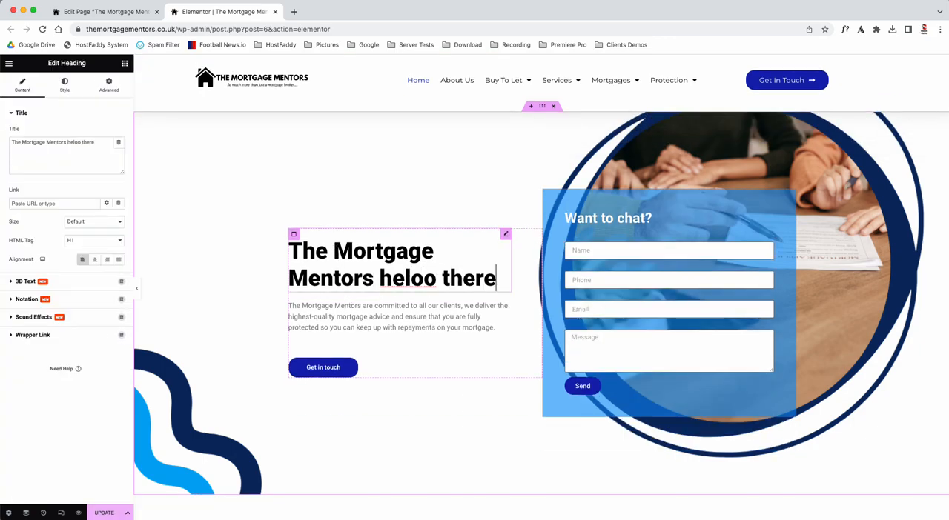
key("BackSpace")
key("BackSpace")
key("BackSpace")
key("BackSpace")
key("BackSpace")
key("BackSpace")
key("BackSpace")
key("BackSpace")
key("BackSpace")
key("BackSpace")
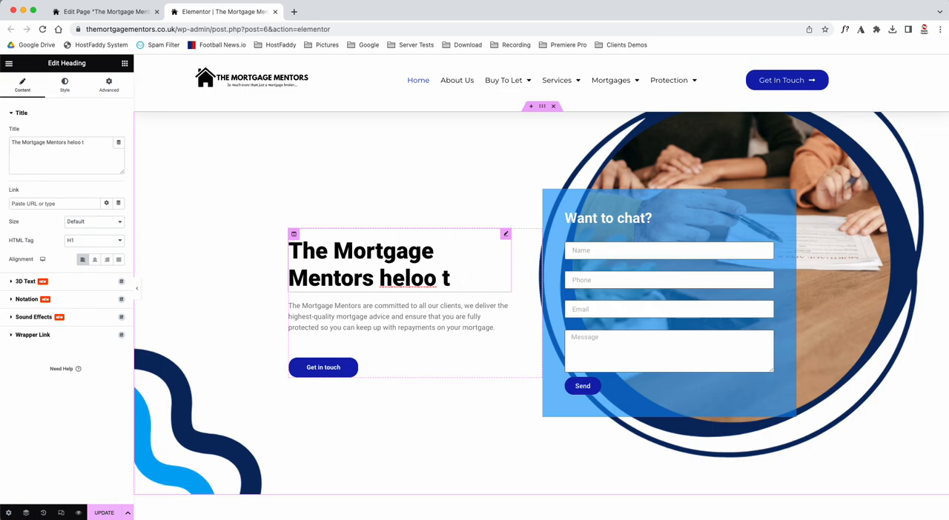
key("BackSpace")
key("BackSpace")
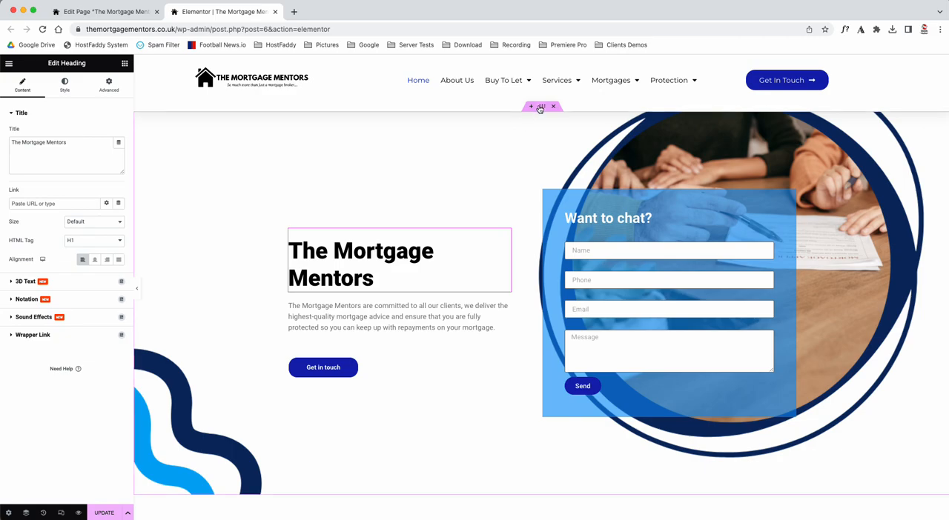
Step: Show the page structure in the Navigator, collapse the first section and select the fourth section with the services content
left_click(27, 513)
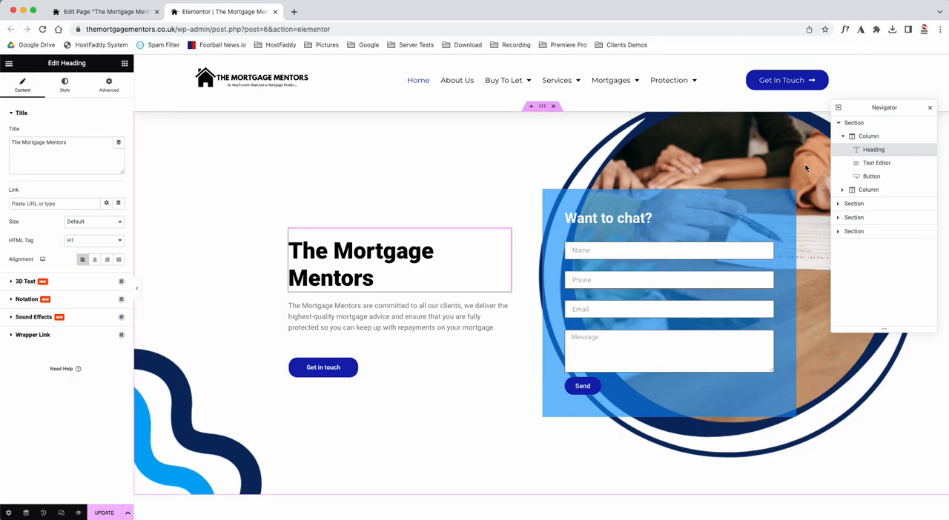
left_click(845, 137)
left_click(838, 123)
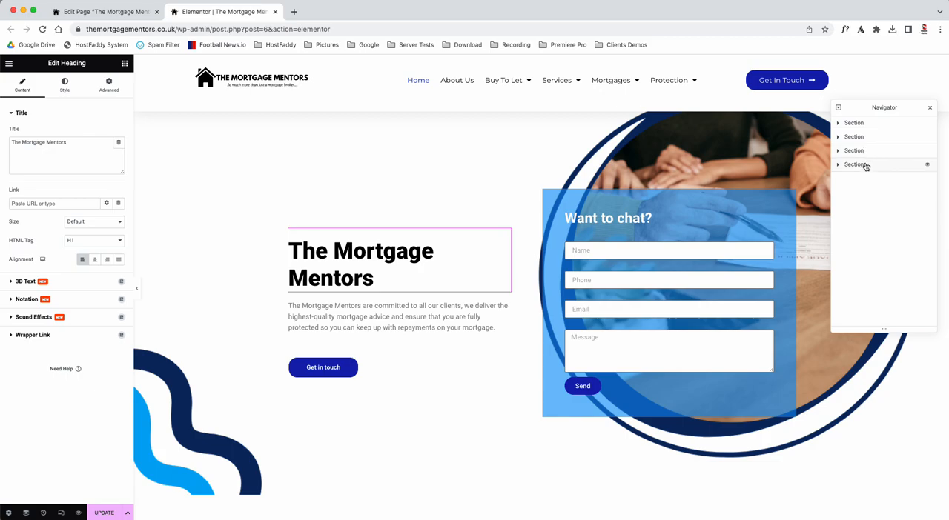
left_click(854, 164)
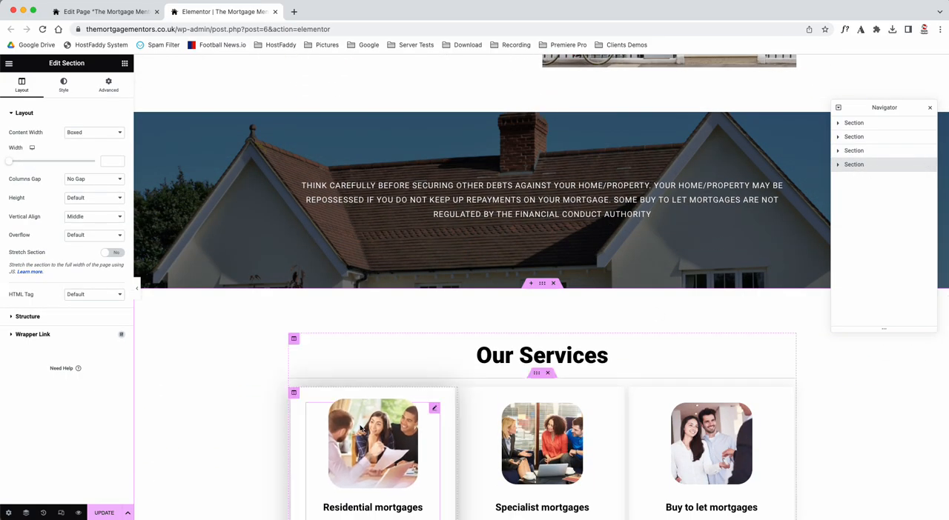
scroll(360, 430, "down", 3)
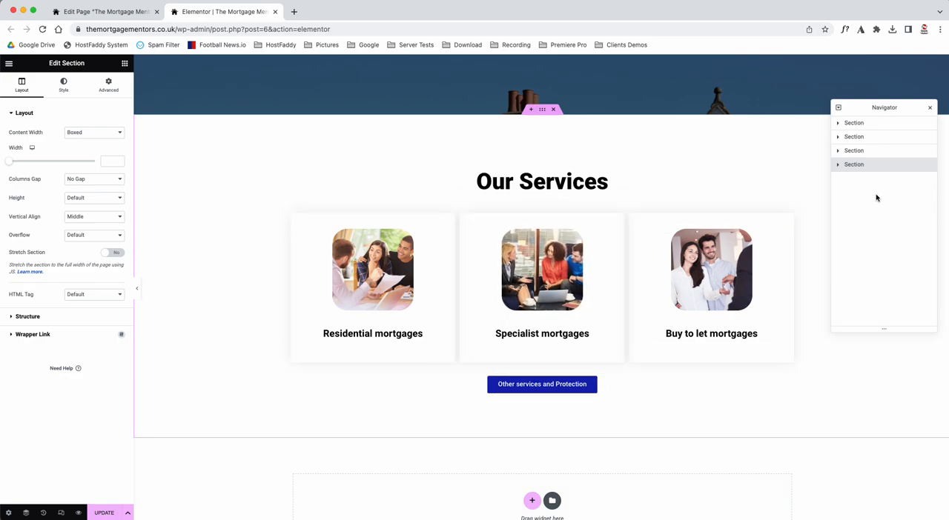
Step: Expand the services section's structure and inspect its heading, the three inner columns and the button one after another
left_click(839, 165)
left_click(843, 179)
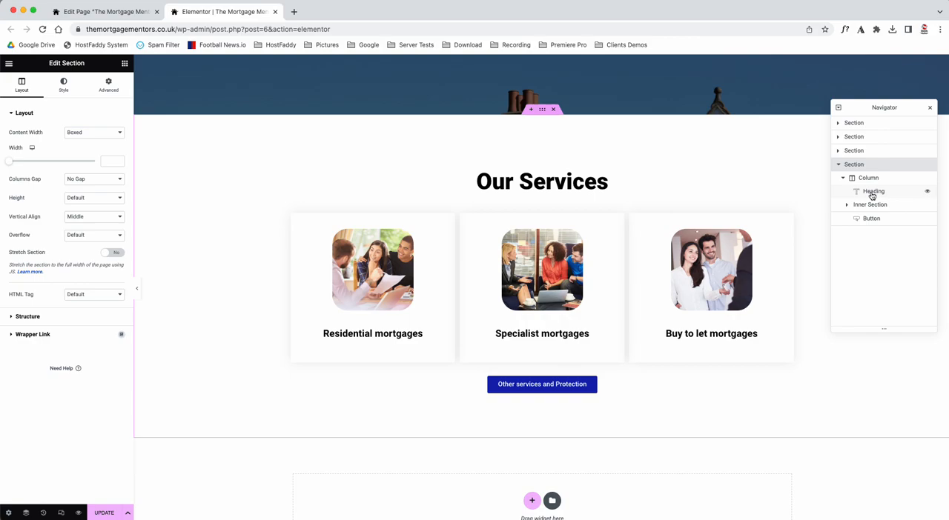
left_click(872, 193)
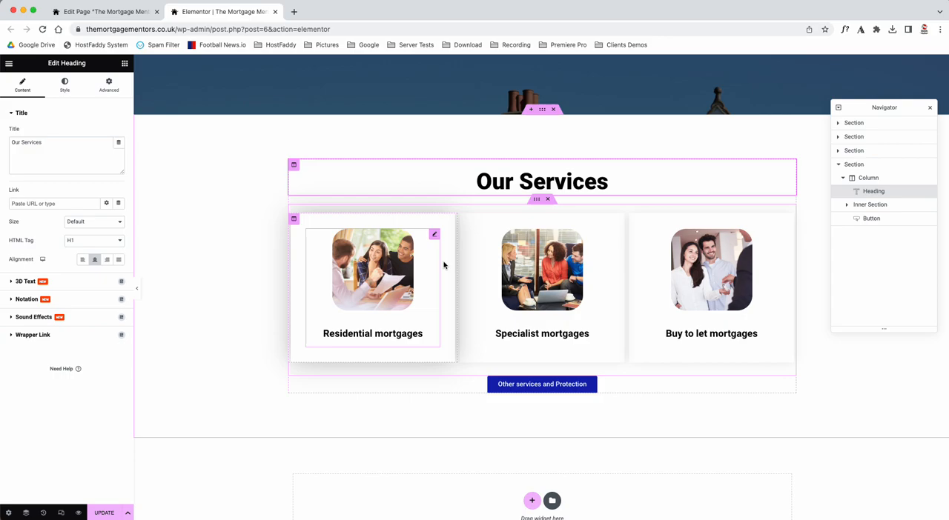
left_click(847, 205)
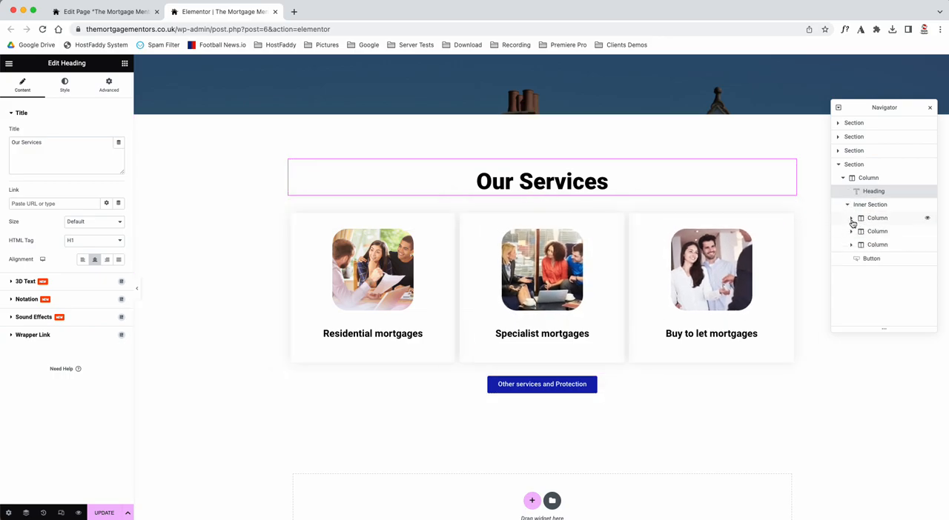
left_click(877, 219)
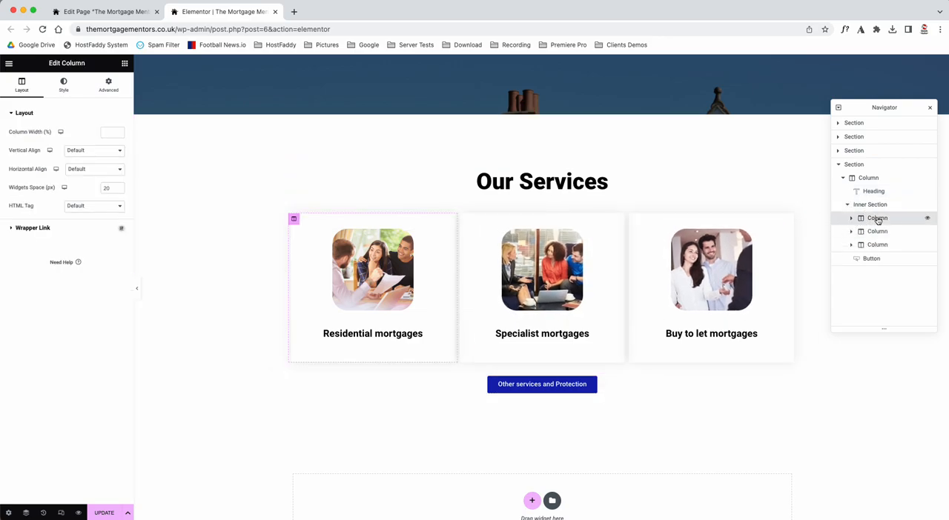
left_click(880, 232)
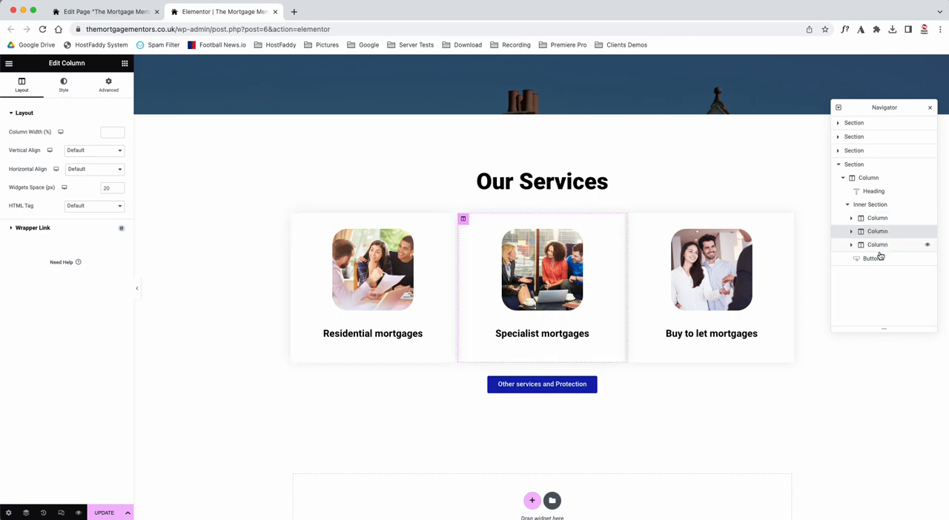
left_click(880, 251)
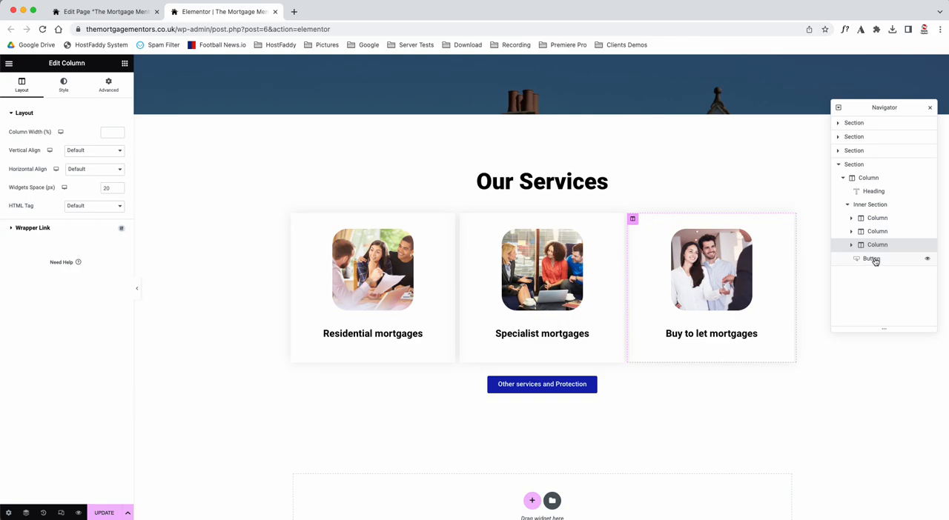
left_click(871, 258)
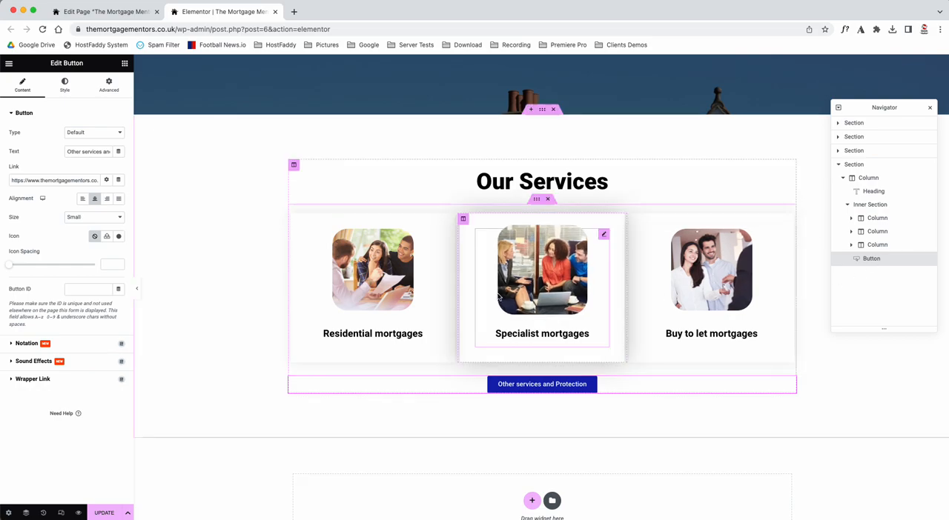
Step: Inspect the settings of the Residential mortgages image box and of the outer column that holds the services content
left_click(435, 236)
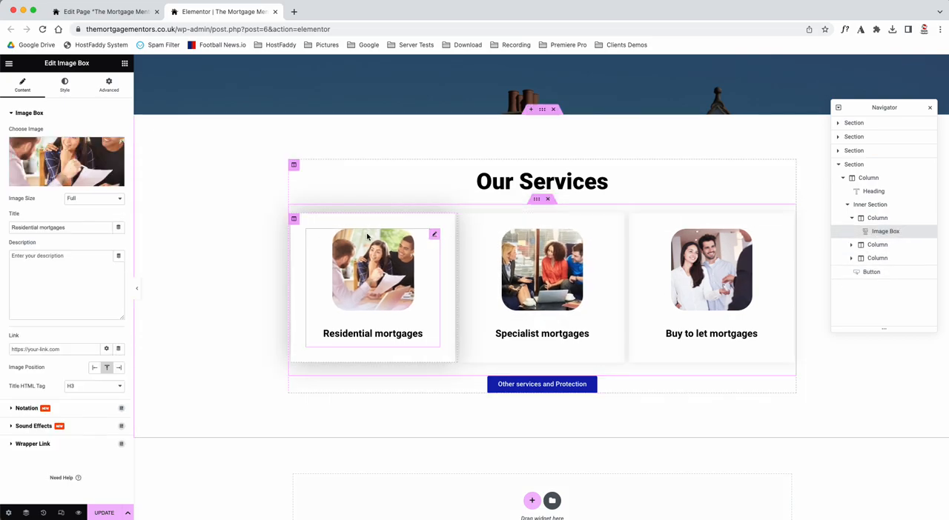
left_click(293, 165)
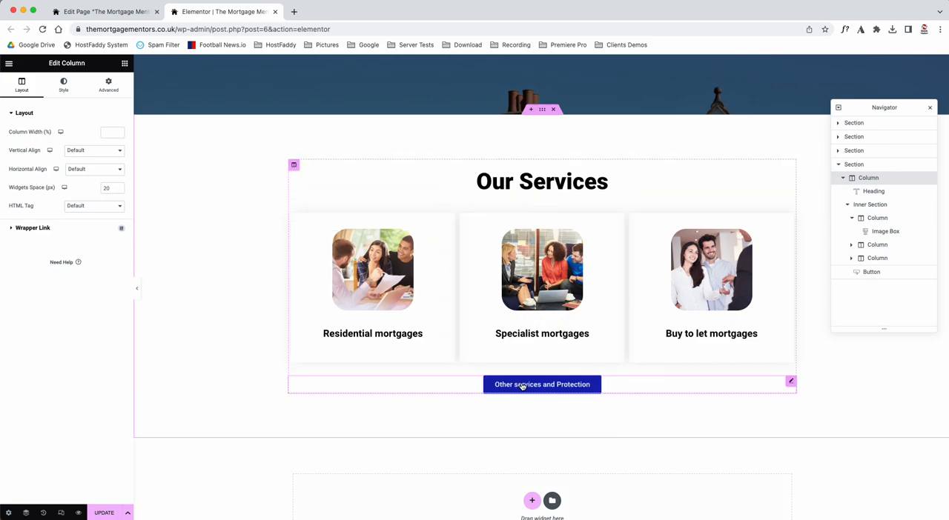
scroll(443, 219, "down", 10)
scroll(442, 218, "up", 5)
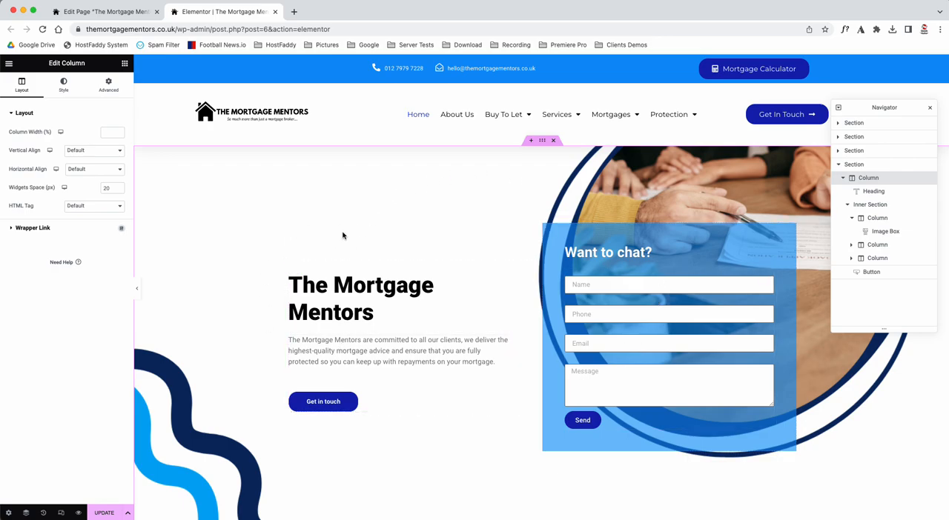
Step: Try a content width of 1600 on the page's first section, the one with the contact form, and clear the width value
left_click(543, 142)
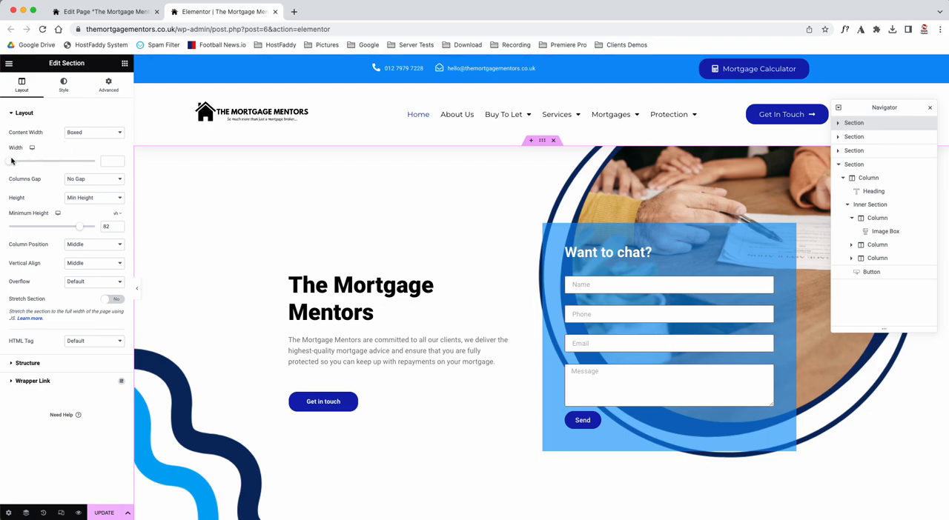
left_click_drag(8, 164, 105, 176)
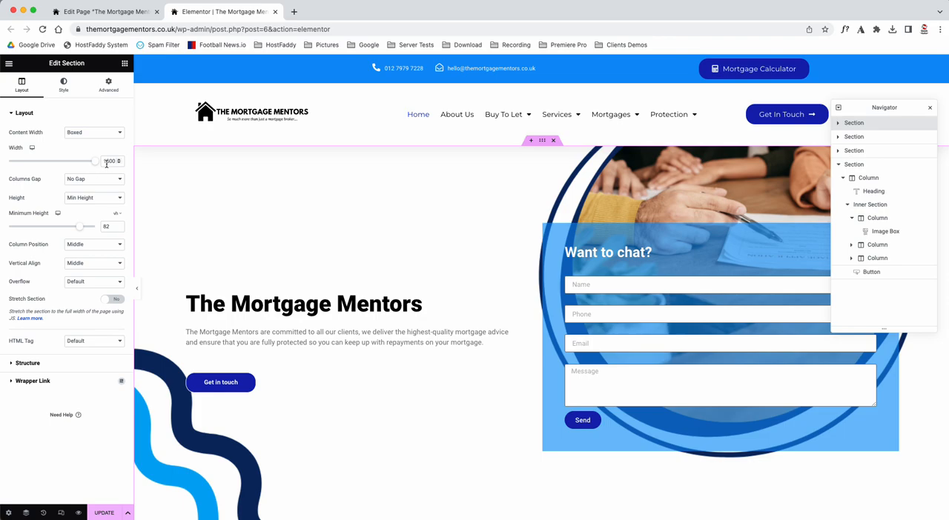
double_click(109, 161)
key("BackSpace")
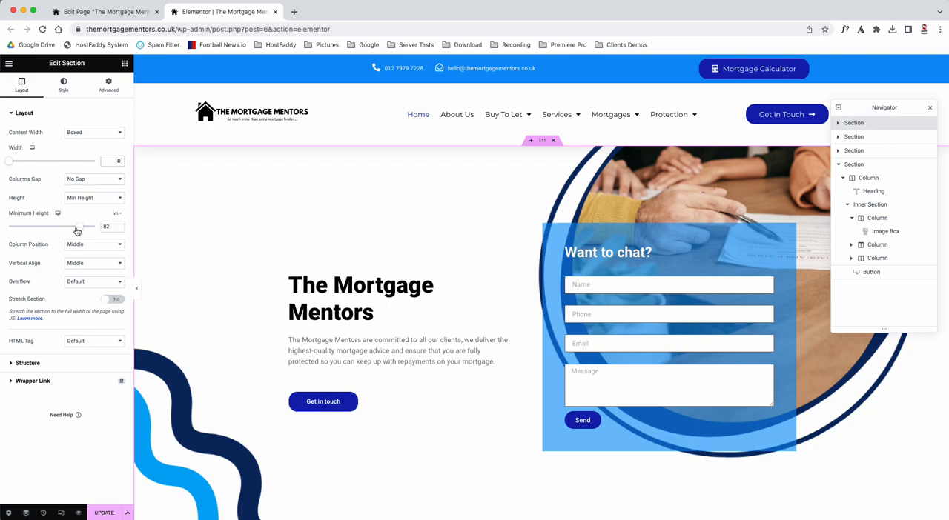
Step: Raise the first section's minimum height, comparing it with the Fit To Screen height option before returning to Min Height
mouse_move(78, 229)
left_mouse_down()
mouse_move(28, 215)
mouse_move(112, 223)
mouse_move(7, 230)
mouse_move(87, 226)
left_mouse_up()
left_click(94, 198)
left_click(98, 190)
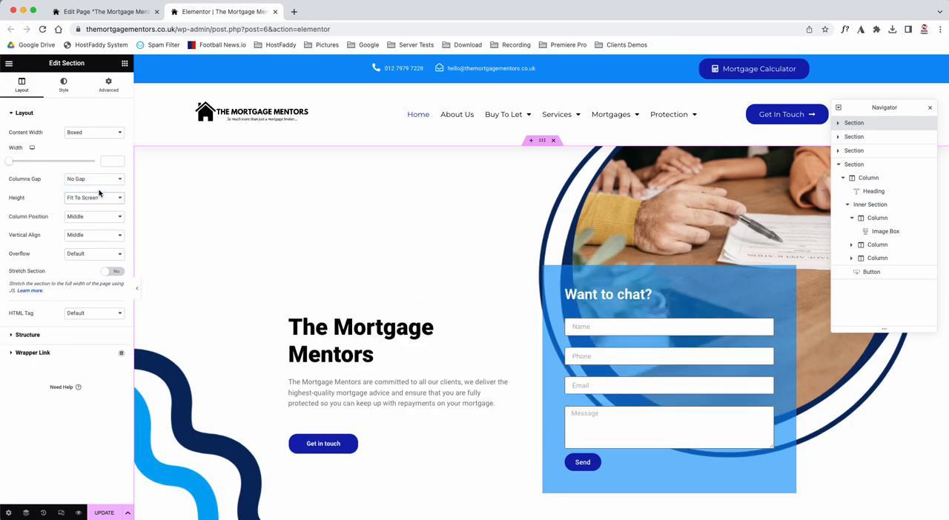
left_click(91, 199)
left_click(93, 208)
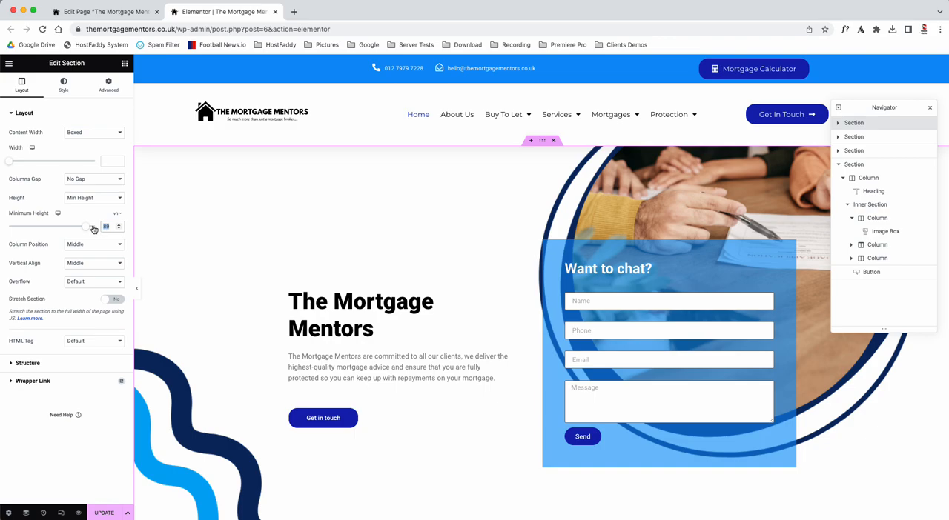
Step: Set the first section's minimum height to 82 vh and try the Top, Bottom and Stretch column positions before returning to Middle
type("82")
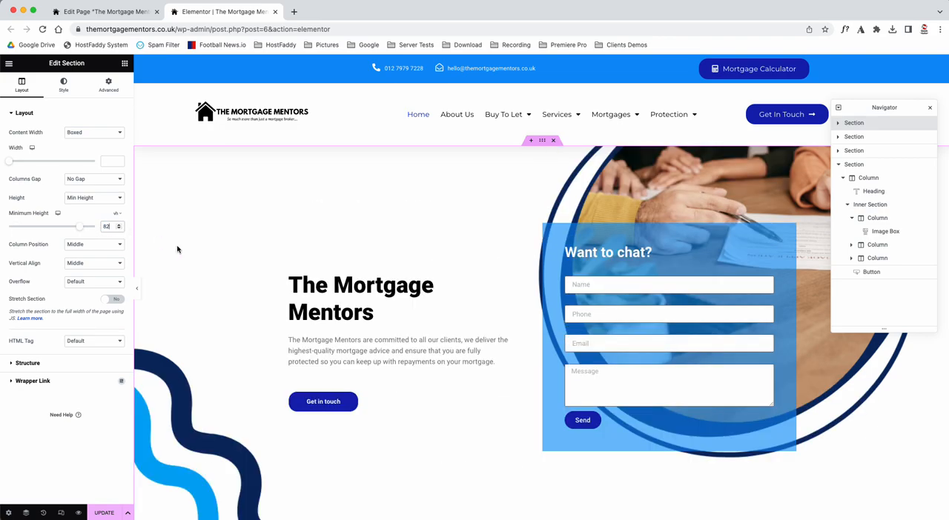
left_click(87, 245)
left_click(88, 236)
left_click(89, 248)
left_click(89, 267)
left_click(90, 247)
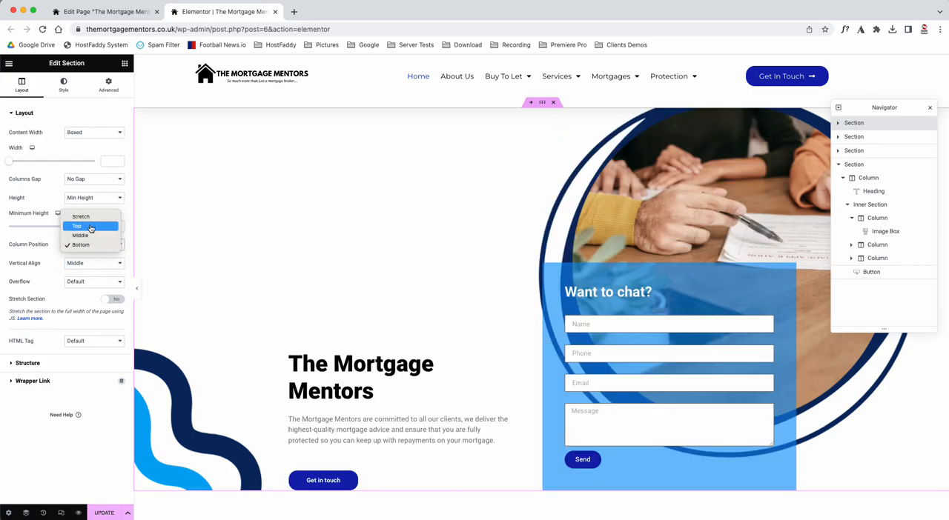
left_click(89, 217)
left_click(88, 244)
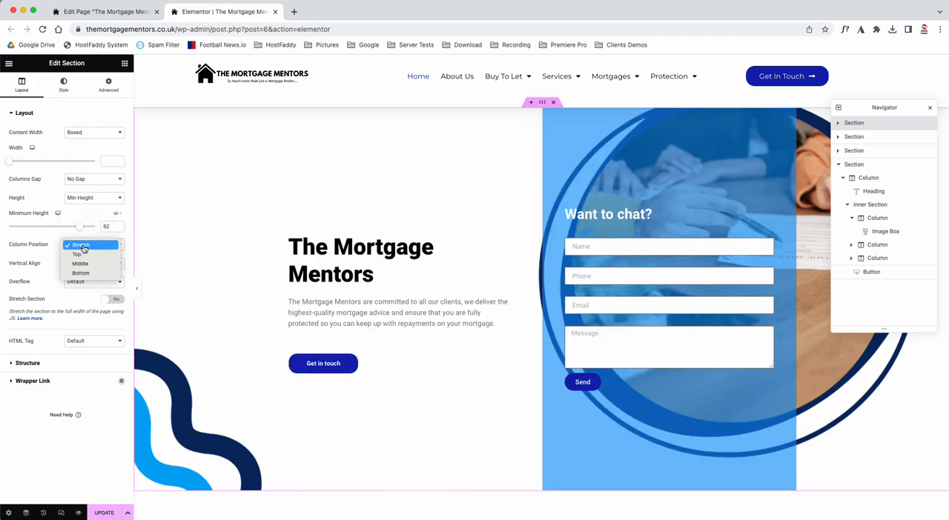
left_click(88, 265)
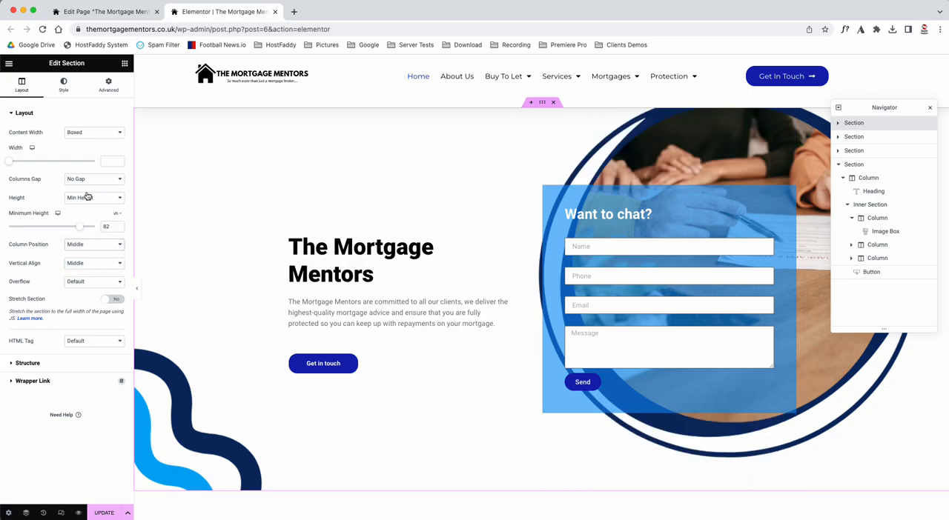
Step: Replace the first section's background image with 19.png, the High Net Worth picture, from the media library
left_click(63, 85)
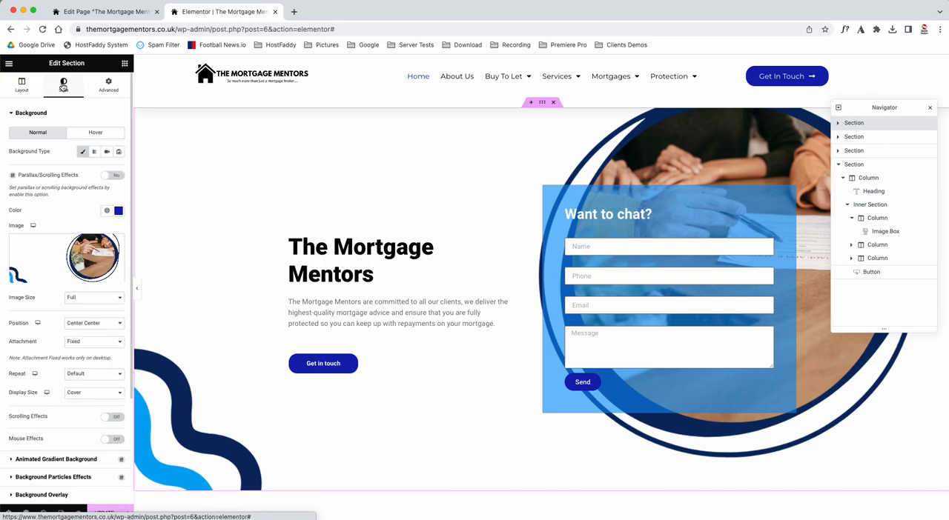
left_click(51, 255)
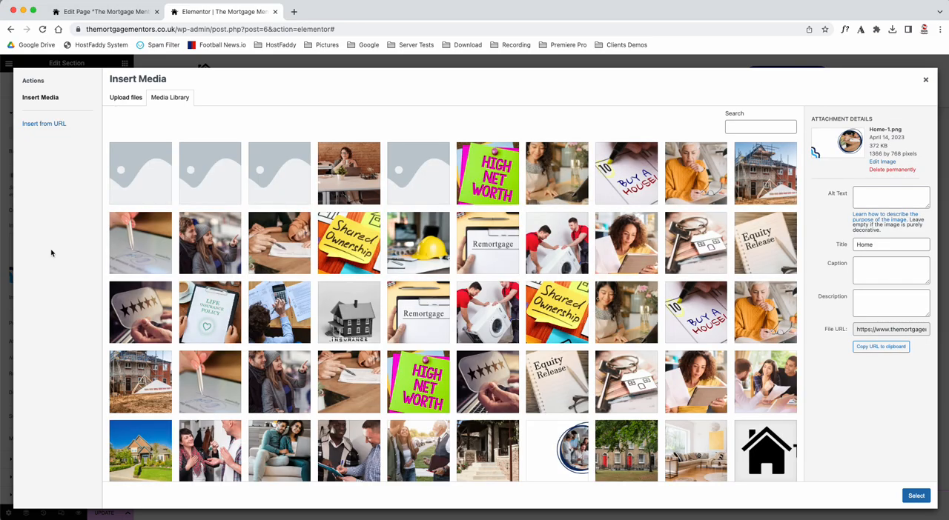
left_click(482, 181)
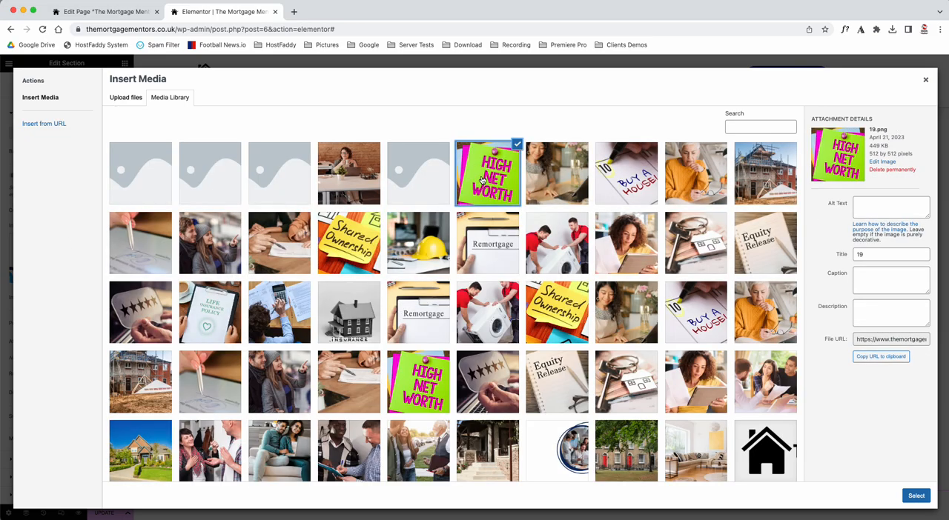
left_click(916, 496)
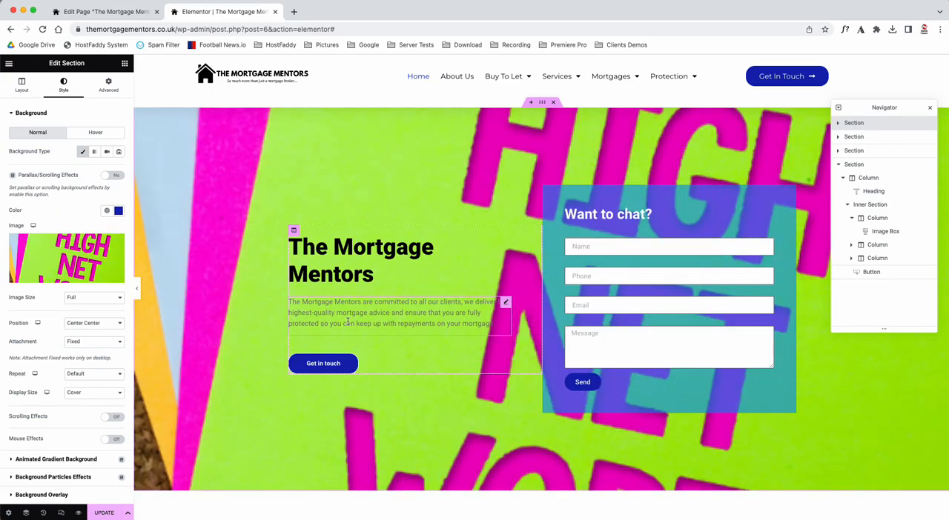
Step: Undo the background image replacement by restoring the latest Column Position entry in the editing history, and return to the widget list
left_click(43, 513)
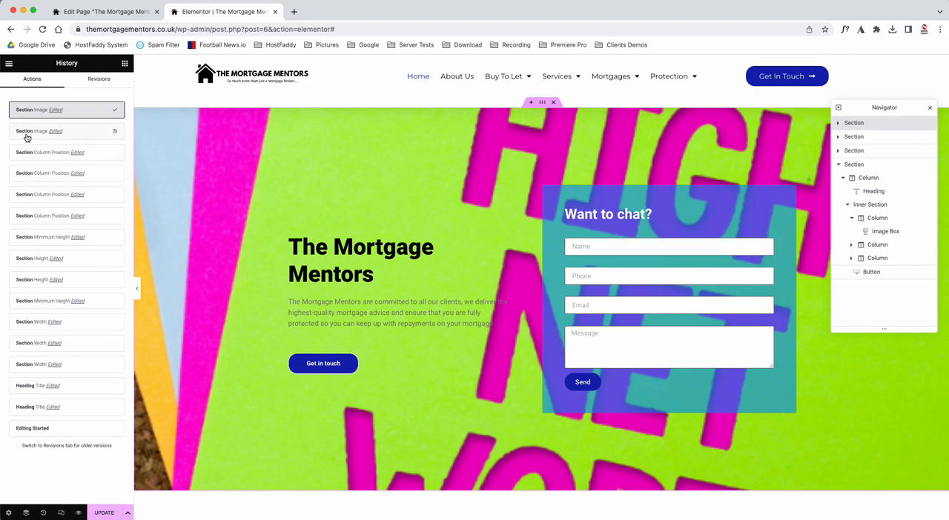
left_click(115, 132)
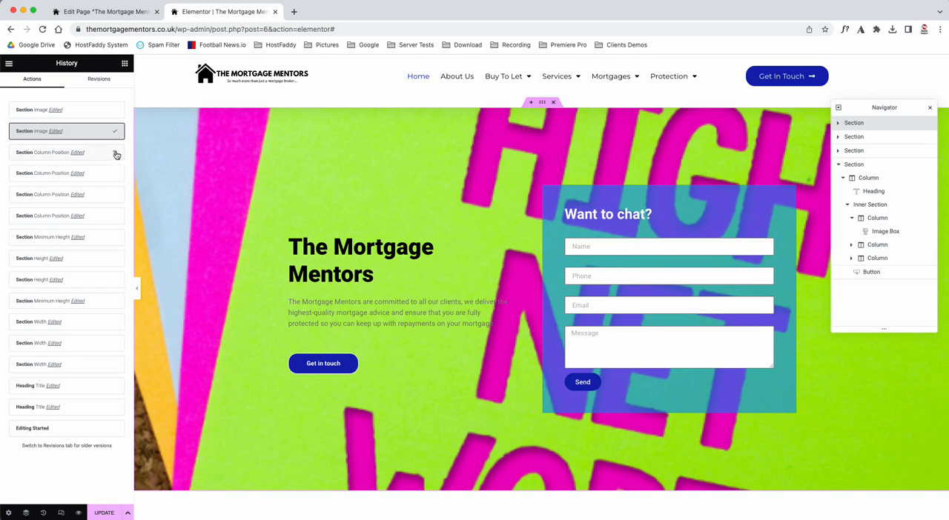
left_click(116, 155)
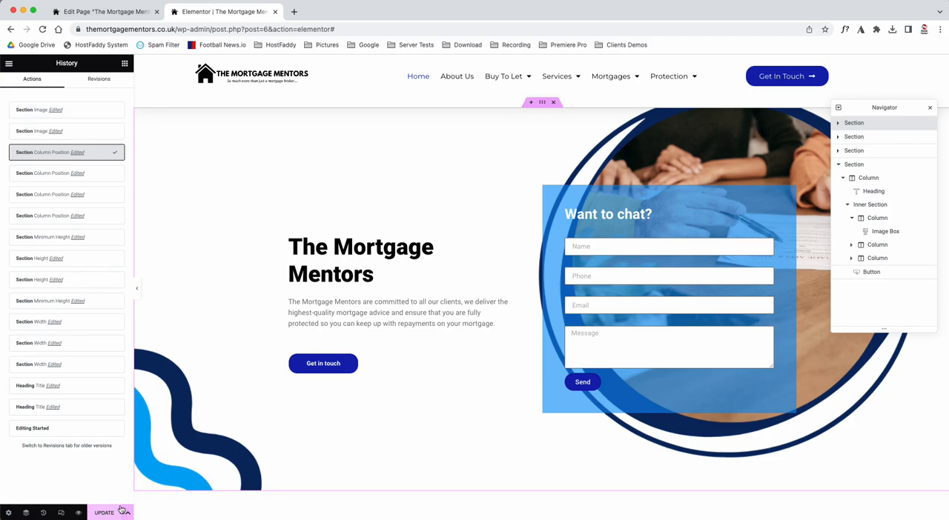
left_click(125, 64)
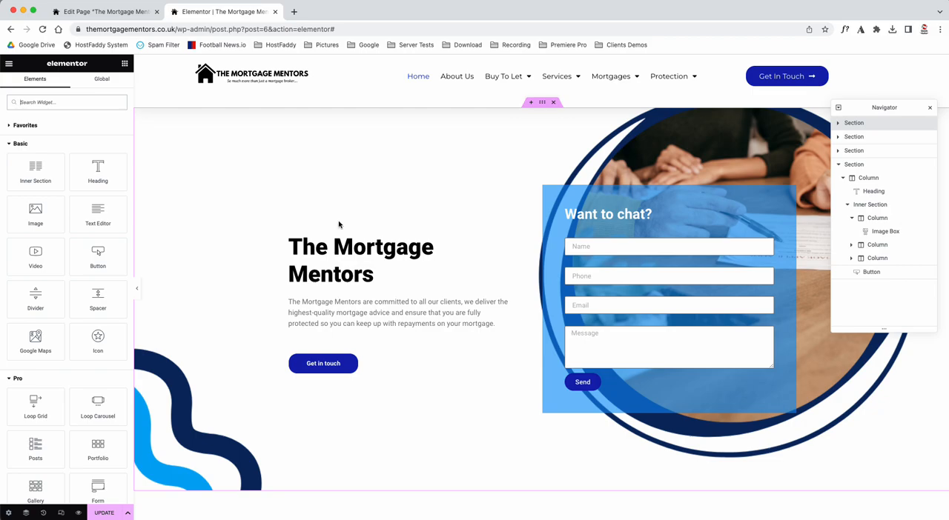
Step: Look at the file upload option for the first section's background image and close it without choosing a file
left_click(542, 103)
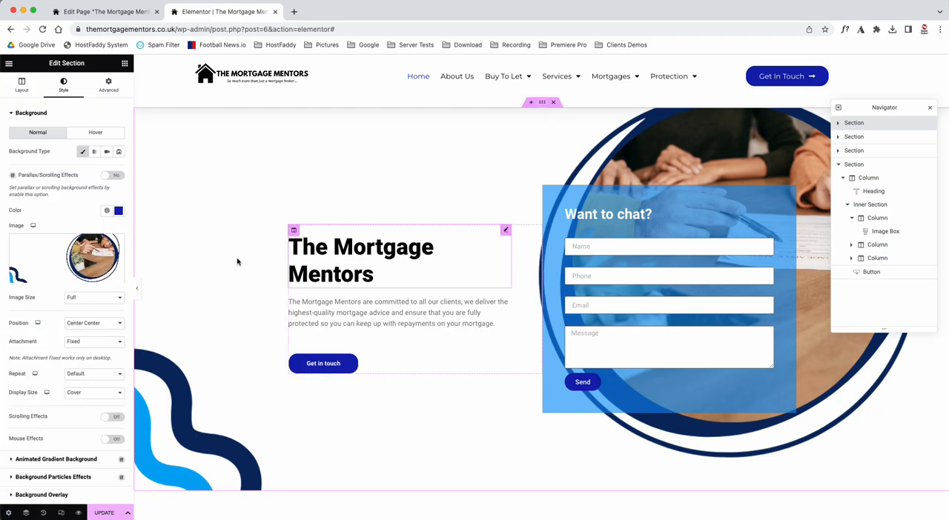
left_click(67, 256)
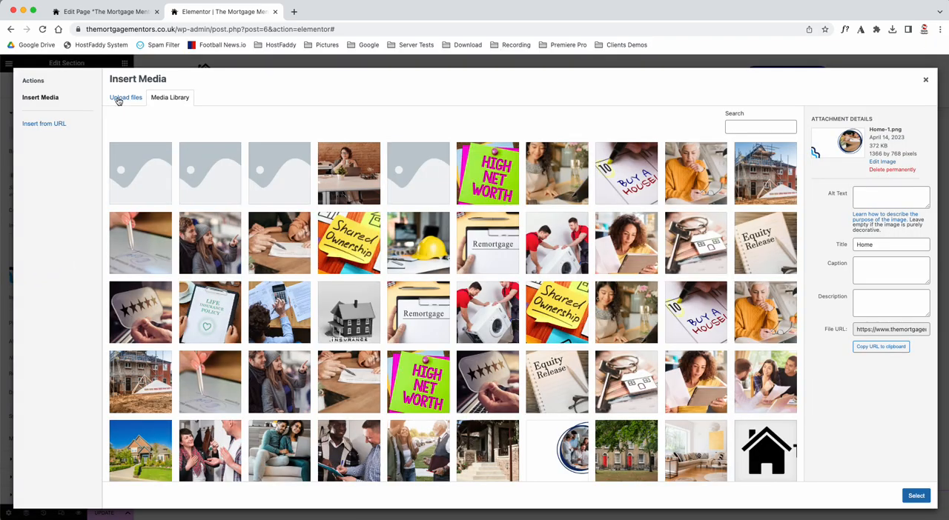
left_click(120, 98)
left_click(514, 264)
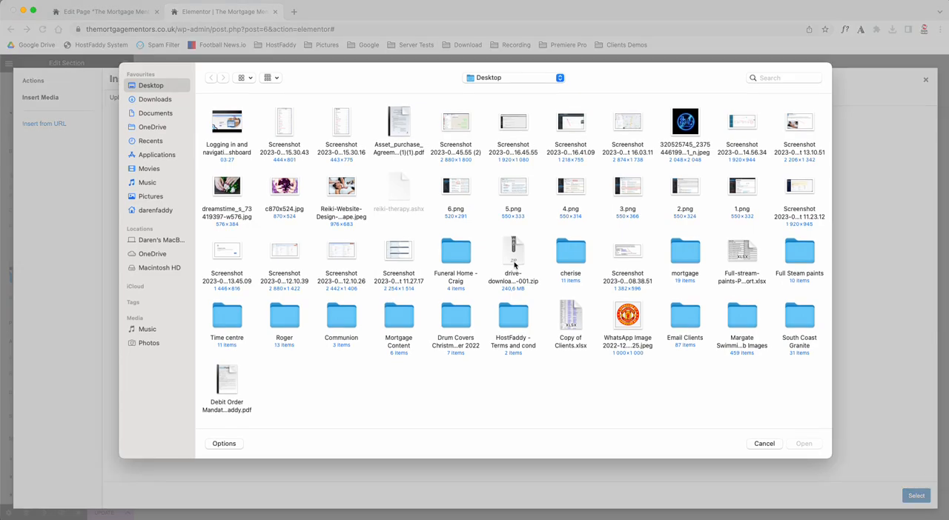
left_click(759, 445)
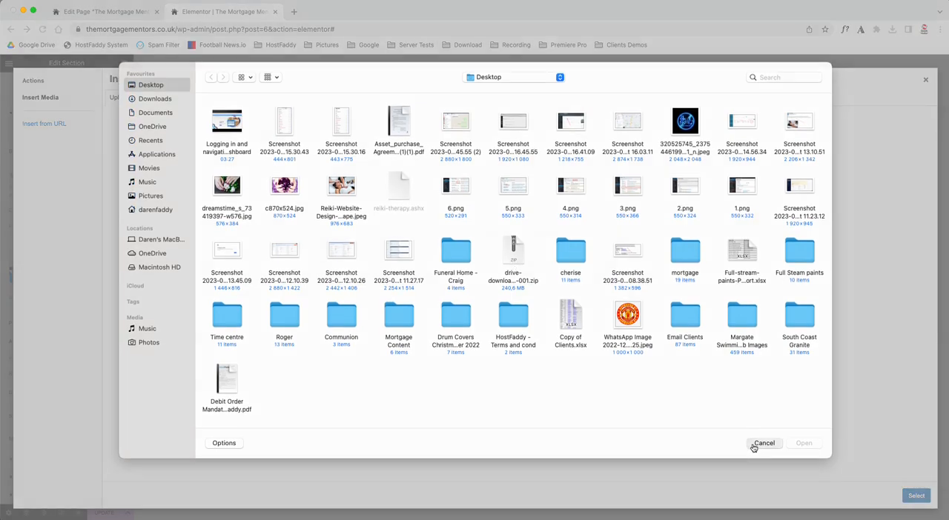
left_click(925, 79)
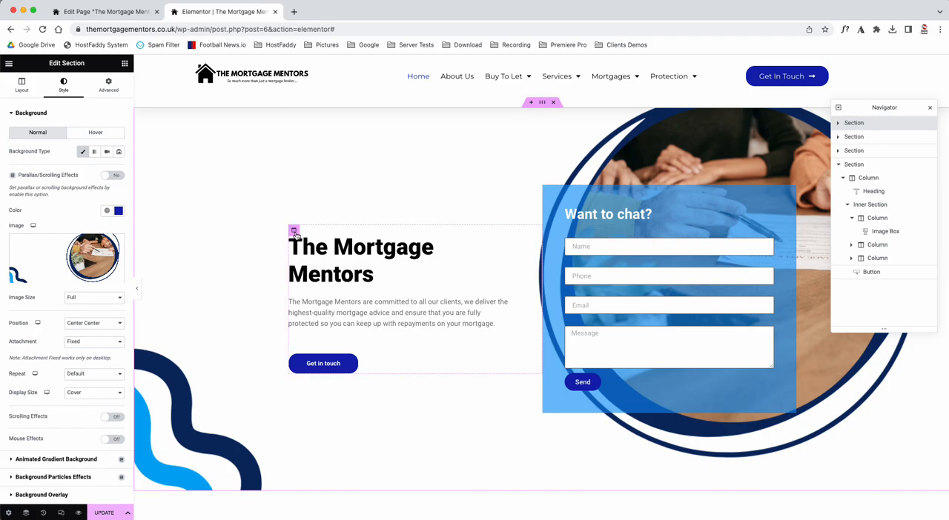
Step: Inspect the layout, style and advanced settings of the column holding The Mortgage Mentors heading
left_click(293, 231)
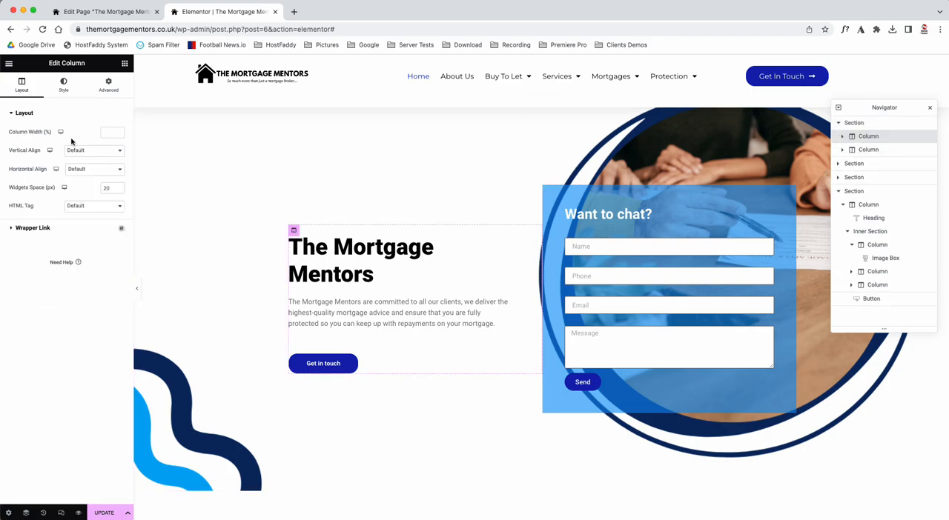
left_click(73, 91)
left_click(113, 86)
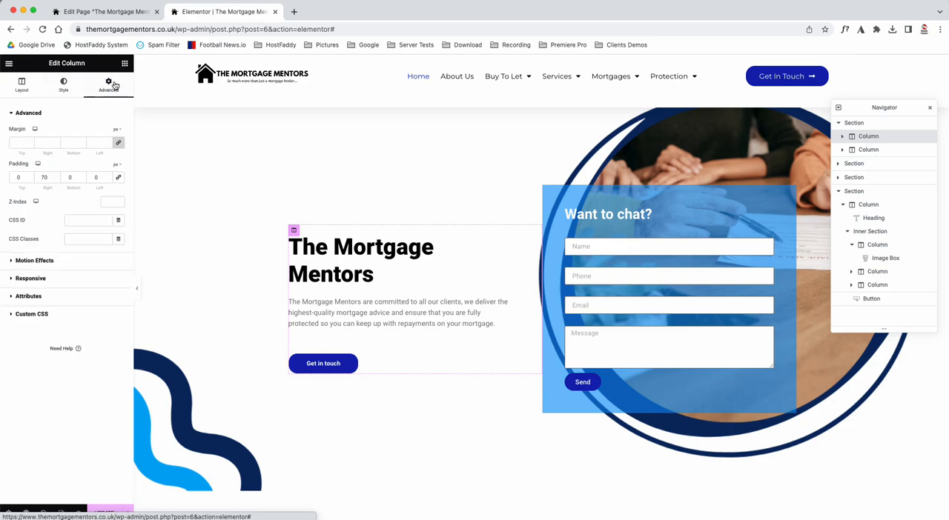
left_click(22, 84)
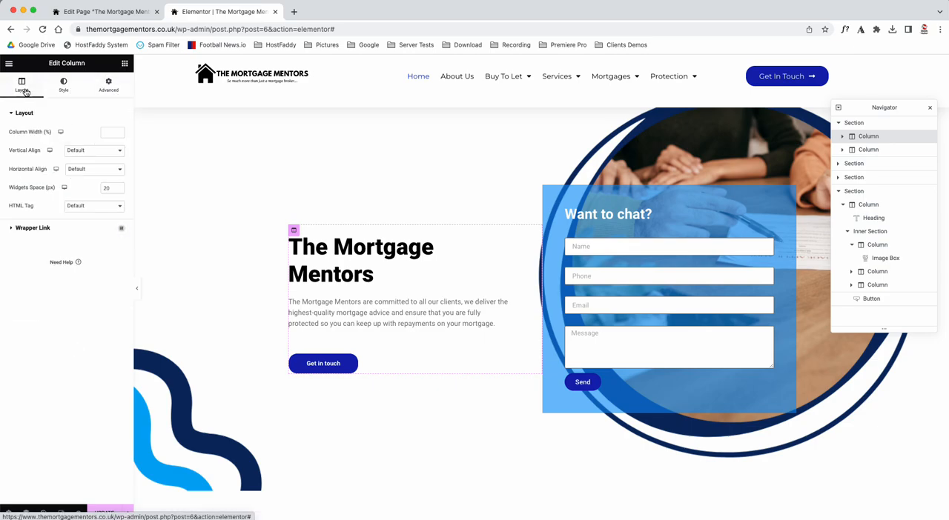
Step: Try the H4 HTML tag on The Mortgage Mentors heading and switch it back to H1
left_click(506, 231)
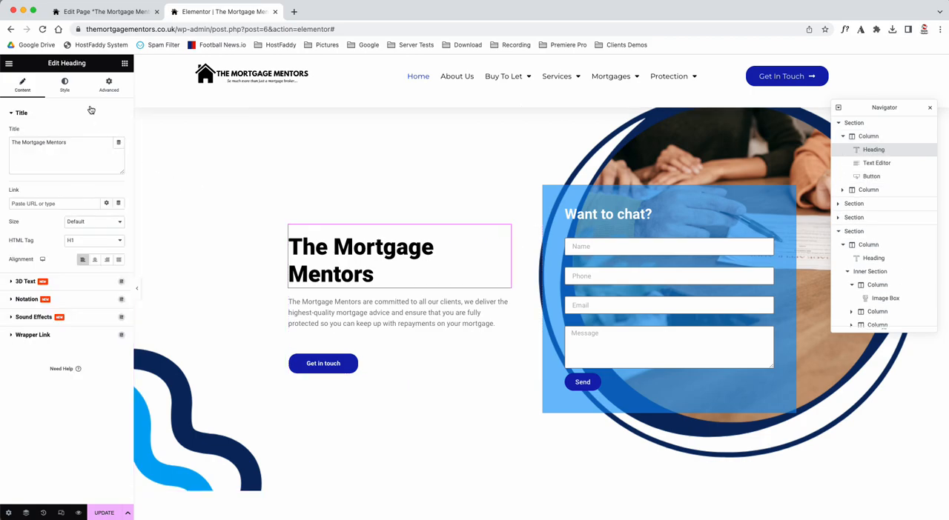
left_click(95, 244)
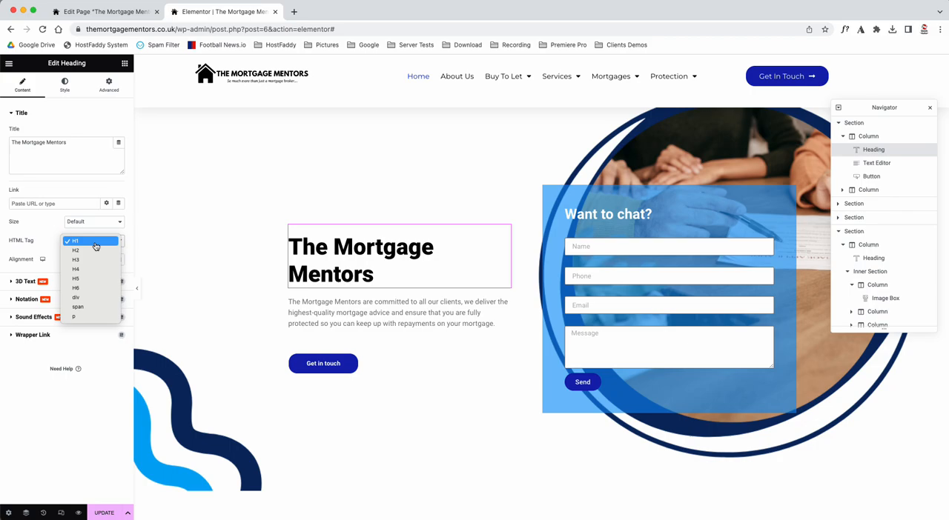
left_click(92, 269)
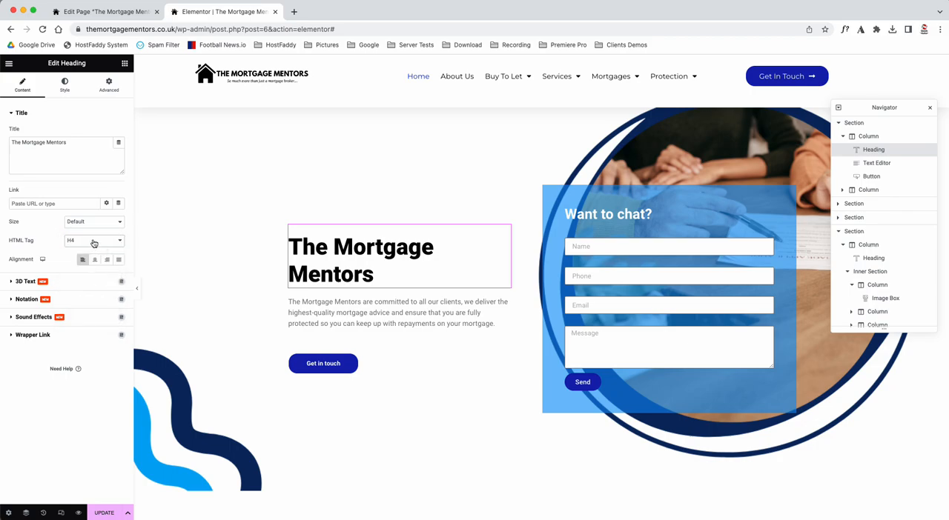
left_click(93, 244)
left_click(93, 211)
Step: Try the Center, Right and Justified alignments on The Mortgage Mentors heading and return it to Left
left_click(94, 260)
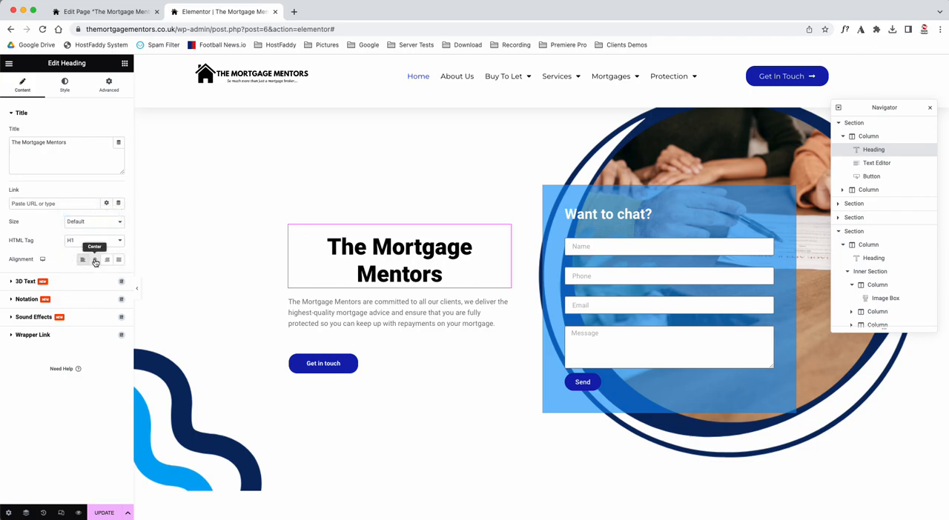
left_click(106, 260)
left_click(118, 260)
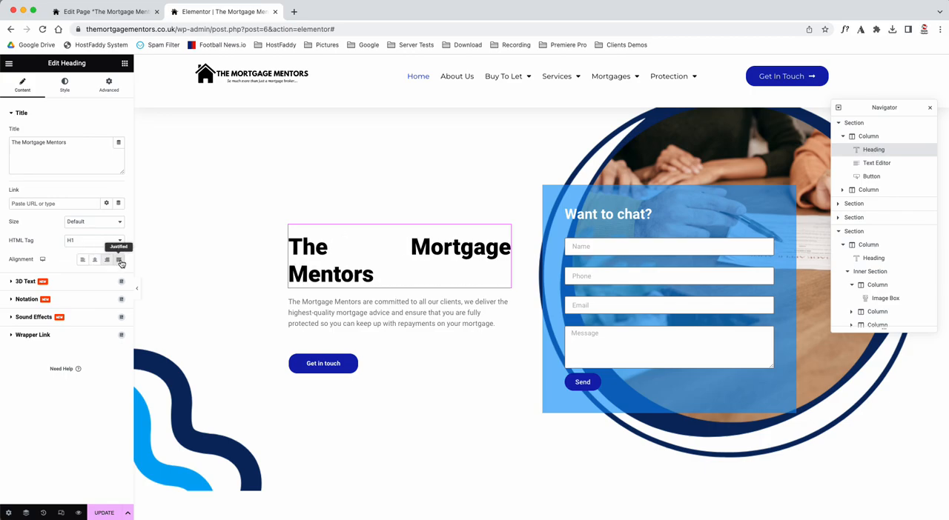
left_click(83, 259)
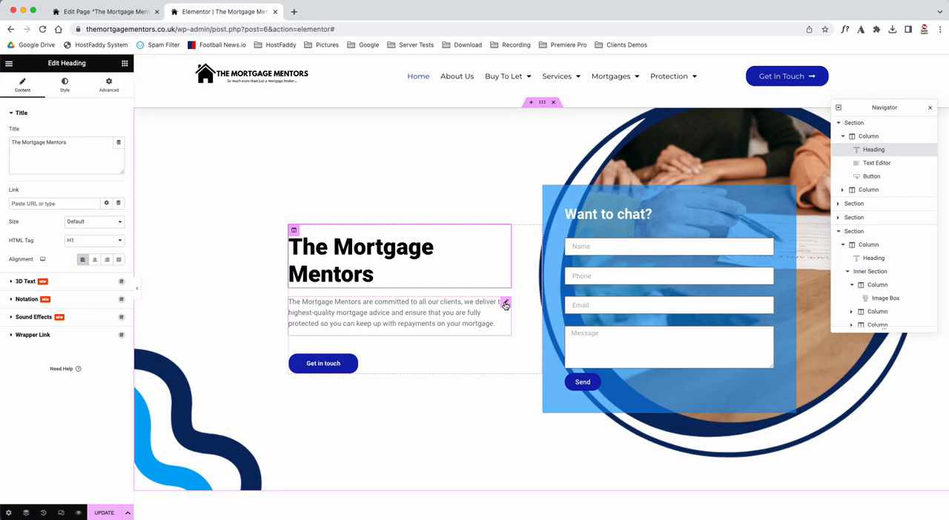
Step: Expand the formatting tools for the paragraph below the heading, then make the words "The Mortgage Mentors" bold and remove the bold again
left_click(505, 304)
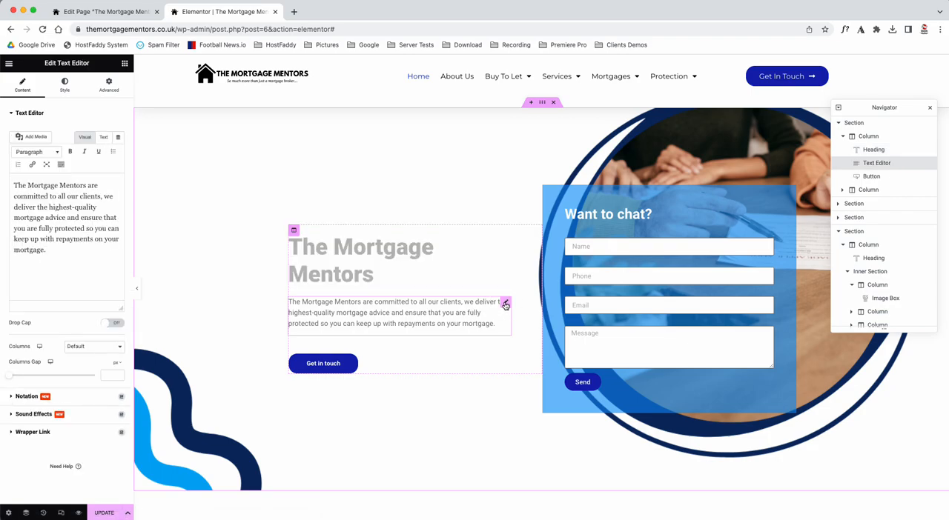
left_click(60, 164)
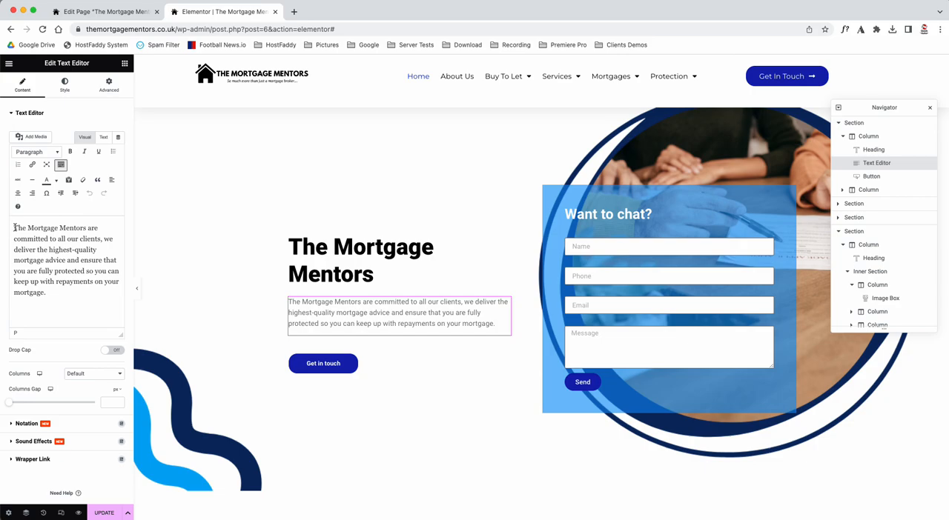
left_click_drag(15, 227, 56, 271)
left_click(44, 241)
left_click_drag(86, 228, 13, 227)
left_click(70, 152)
left_click(70, 152)
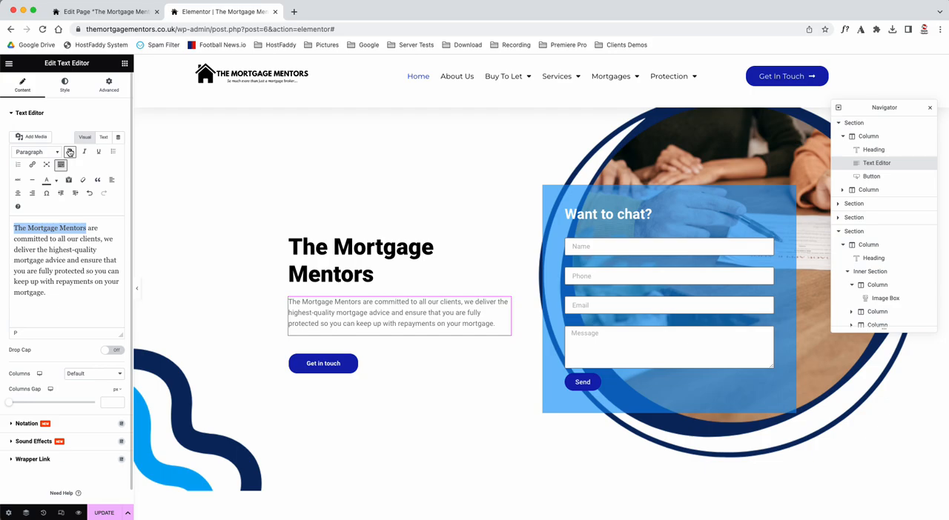
Step: Select the whole paragraph in the visual editor and examine its HTML code in the Text view
left_click_drag(13, 228, 82, 297)
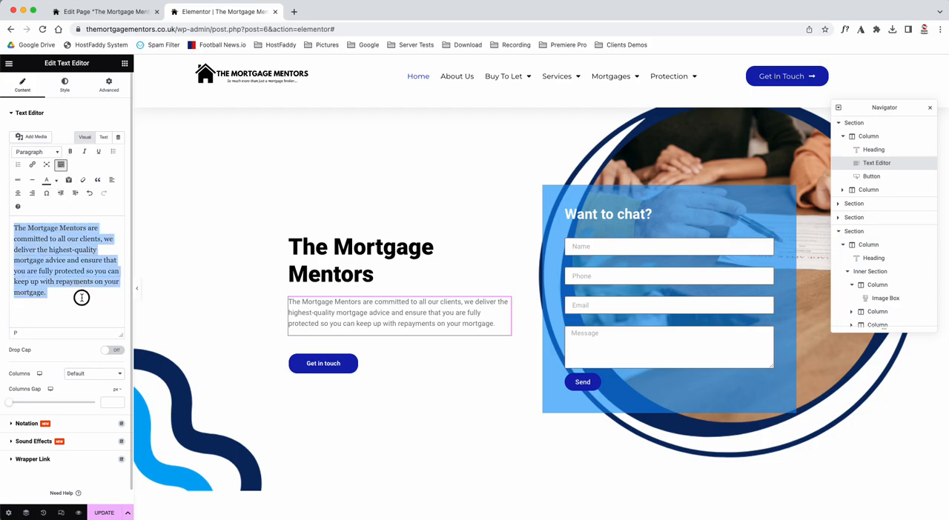
left_click(49, 251)
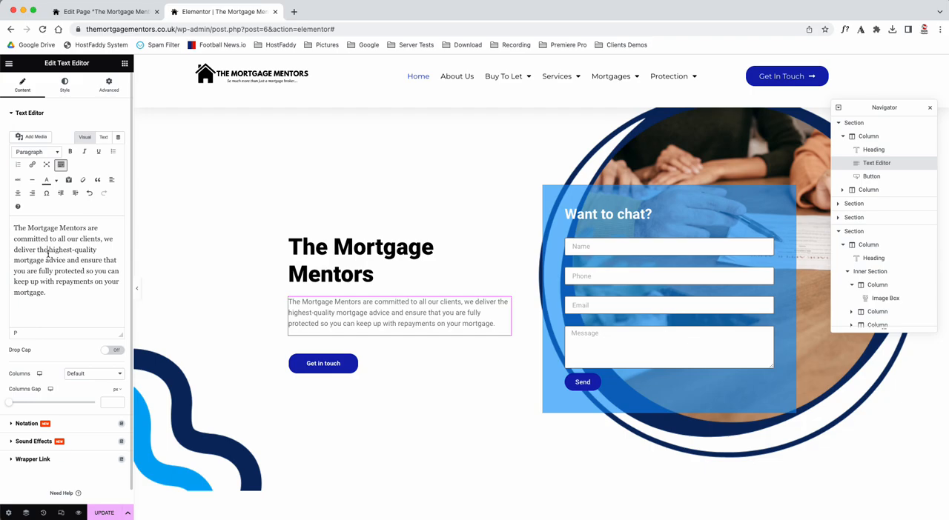
left_click(103, 138)
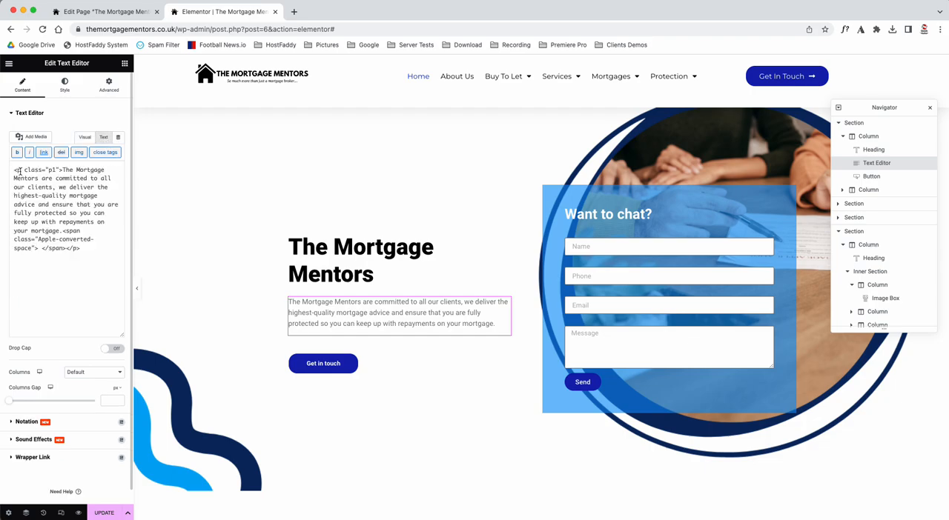
left_click_drag(82, 249, 45, 250)
Step: Compare the Center, Right and Justified alignments in the paragraph's style settings and set the alignment to Left
left_click(64, 85)
left_click(94, 133)
left_click(107, 133)
left_click(119, 132)
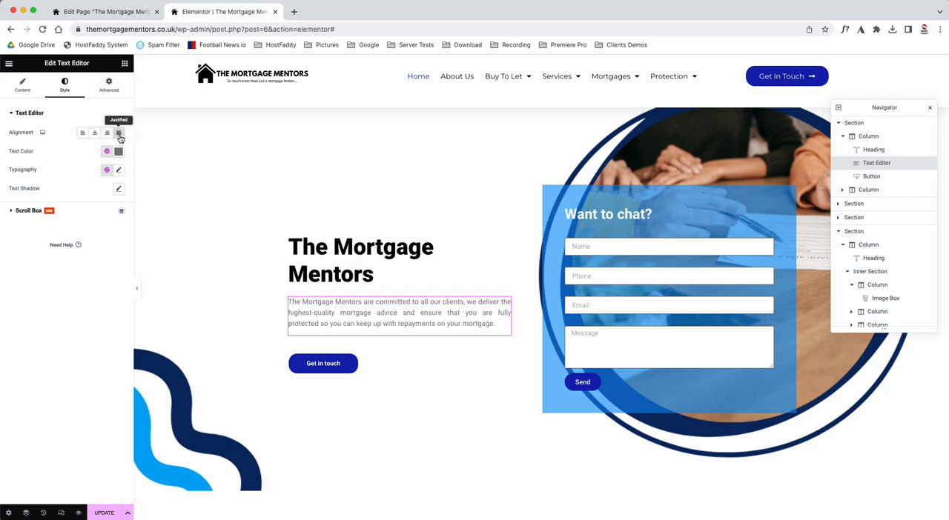
left_click(82, 134)
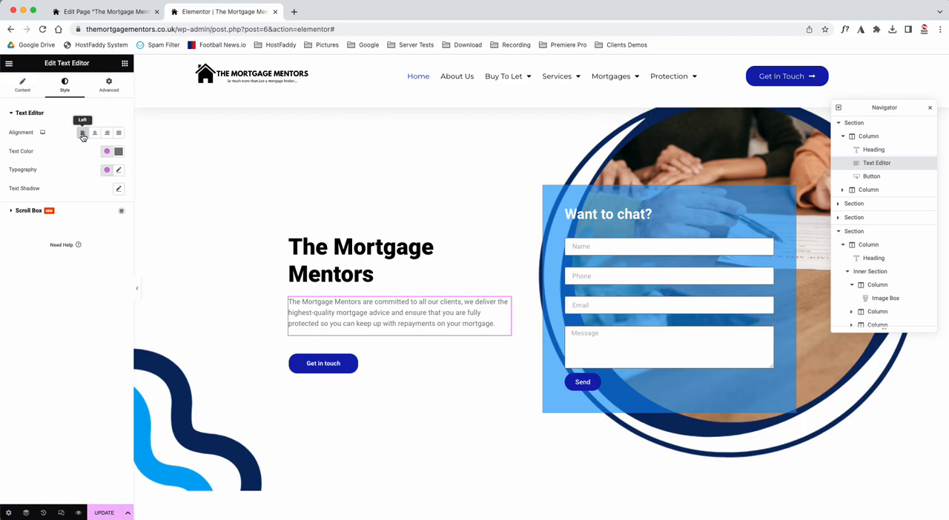
left_click(94, 134)
left_click(81, 134)
left_click(94, 133)
left_click(82, 134)
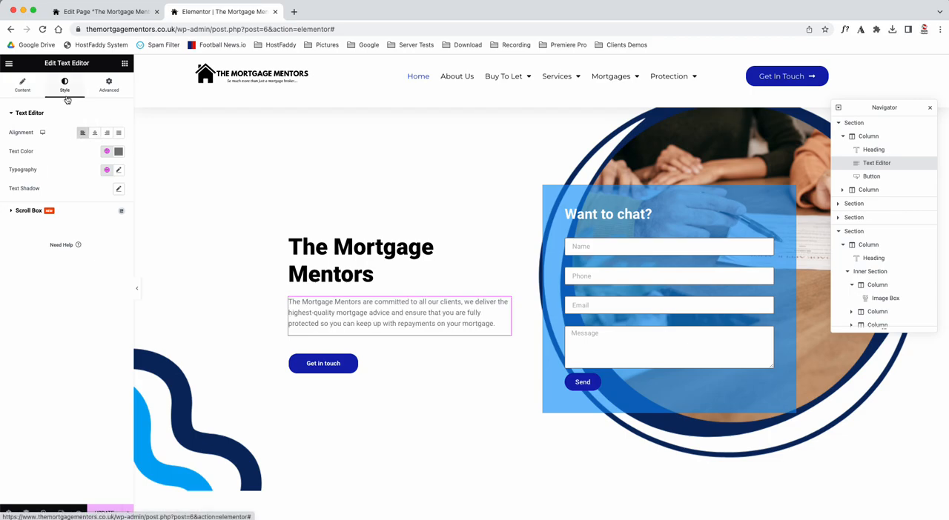
Step: Give the paragraph below the heading a custom grey text colour
left_click(119, 153)
mouse_move(82, 224)
left_mouse_down()
mouse_move(2, 246)
mouse_move(3, 222)
mouse_move(3, 263)
mouse_move(2, 231)
left_mouse_up()
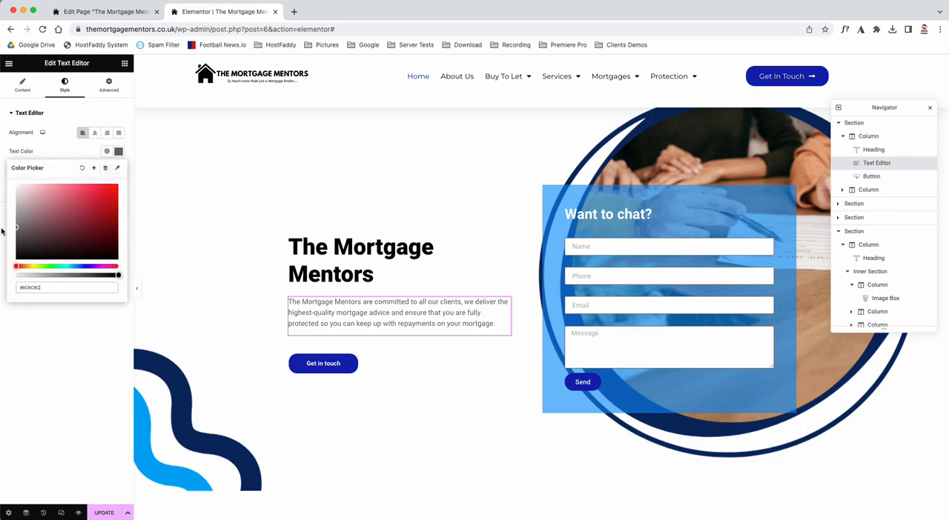
left_click(47, 153)
Step: Look through the paragraph's font families, try the smallest font size and clear the size value again
left_click(119, 170)
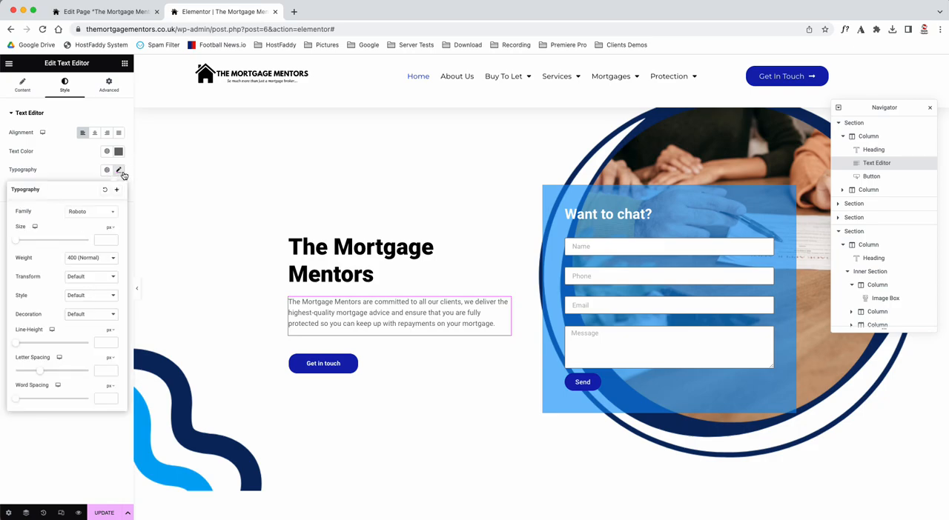
left_click(89, 214)
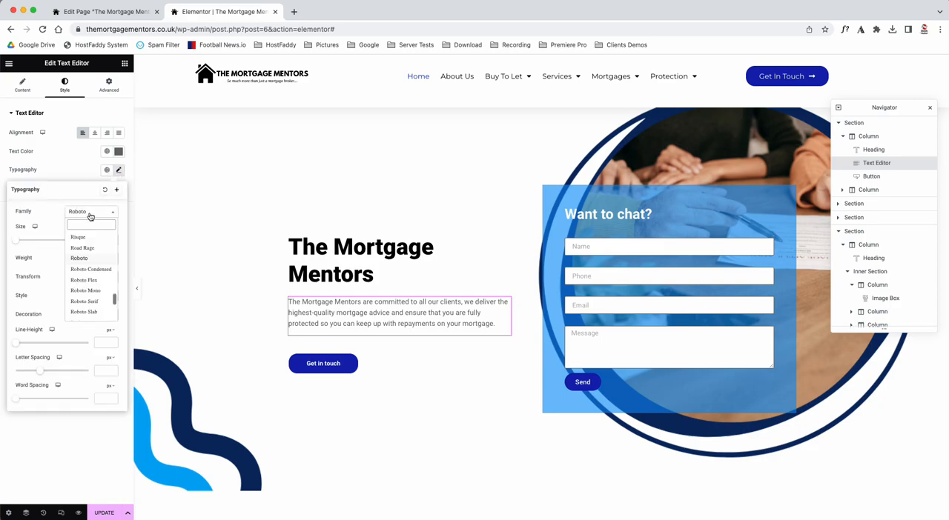
left_click(48, 217)
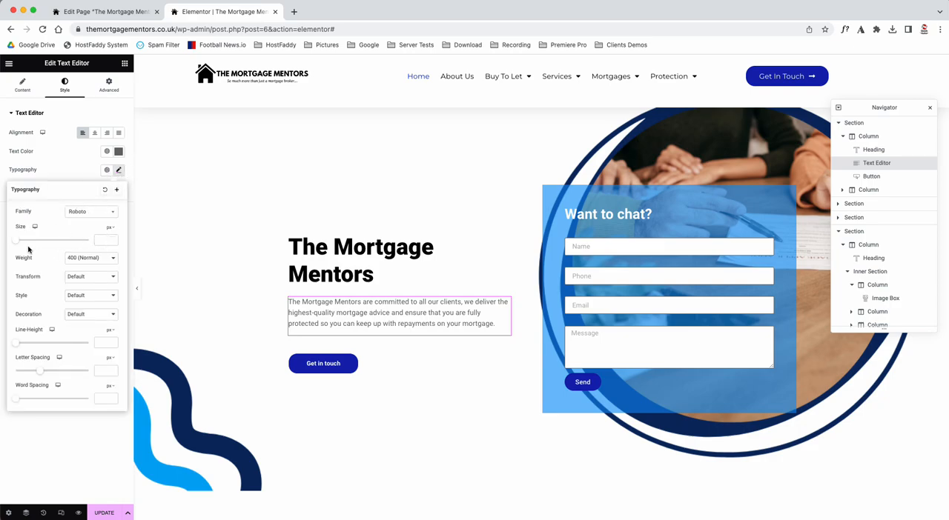
mouse_move(17, 242)
left_mouse_down()
mouse_move(42, 241)
mouse_move(2, 249)
left_mouse_up()
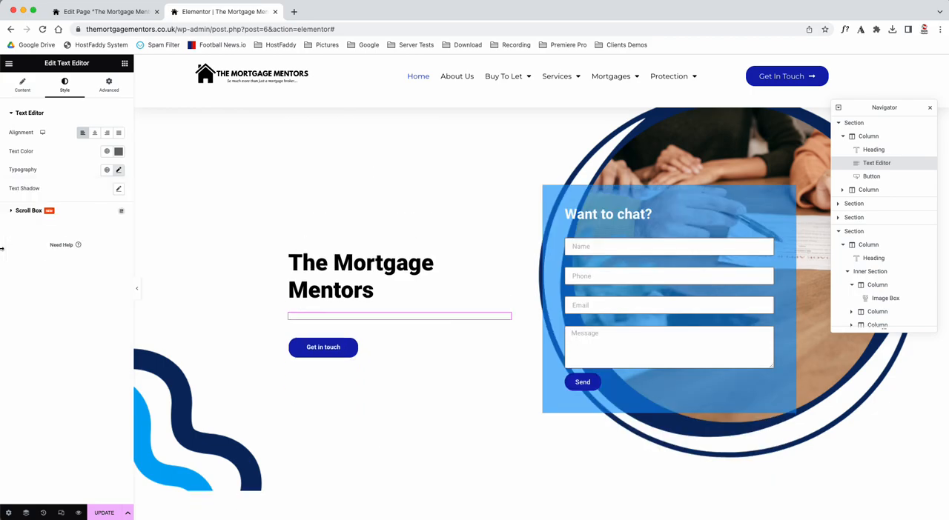
left_click(118, 170)
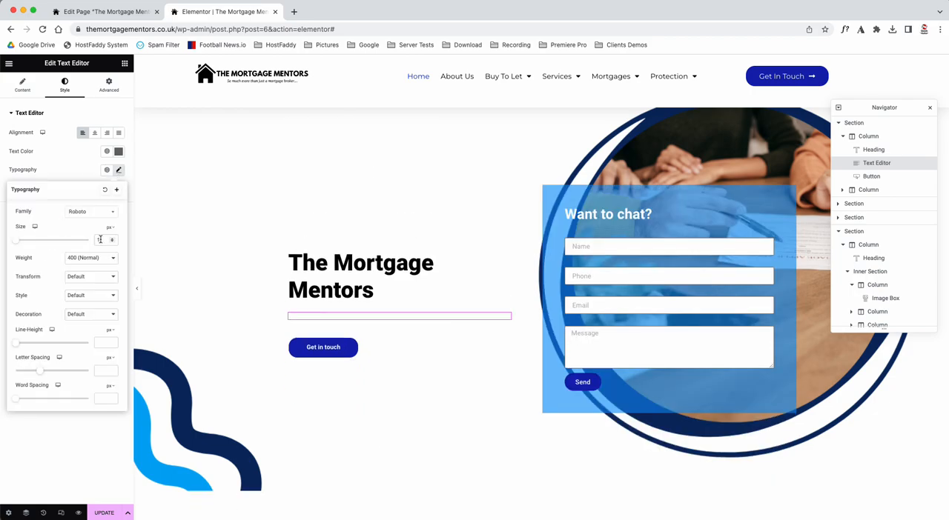
key("BackSpace")
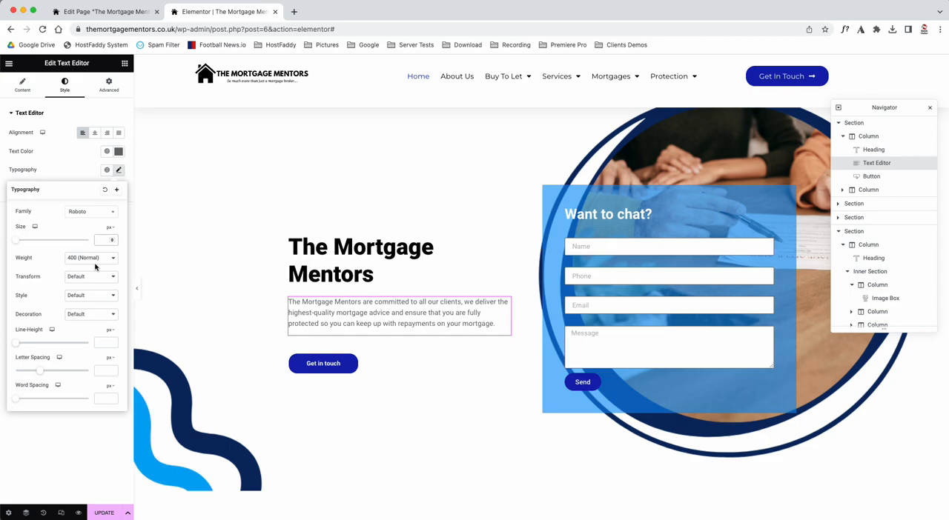
Step: Try the 900 (Black) and 600 (Semi Bold) font weights on the paragraph and return it to 400 (Normal)
left_click(95, 263)
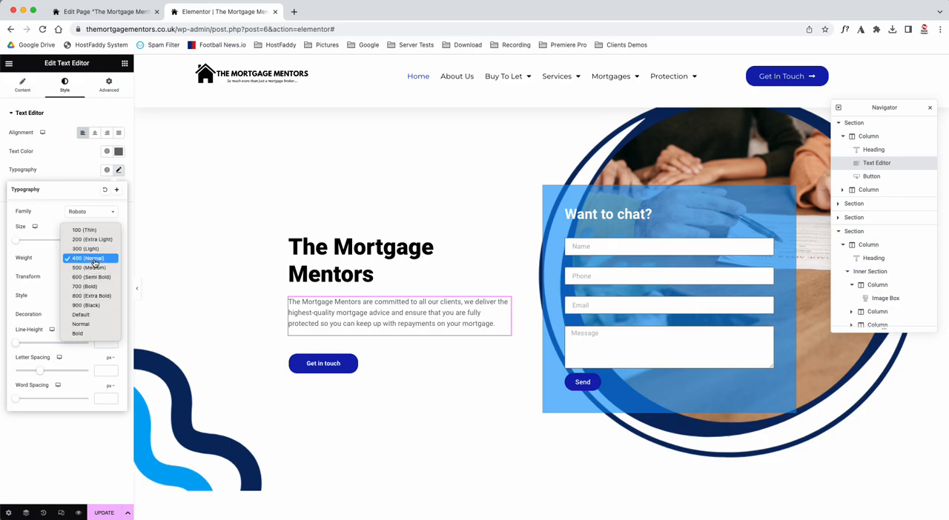
left_click(105, 306)
left_click(106, 263)
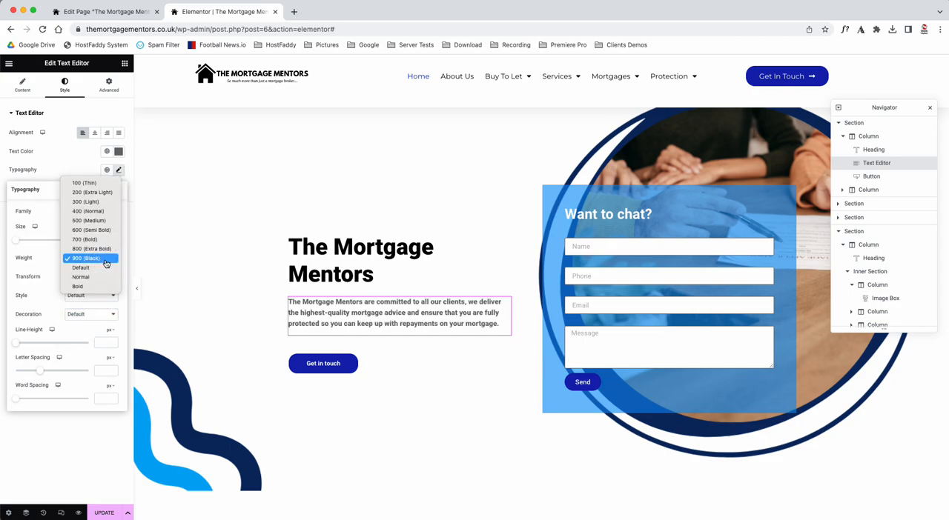
left_click(103, 230)
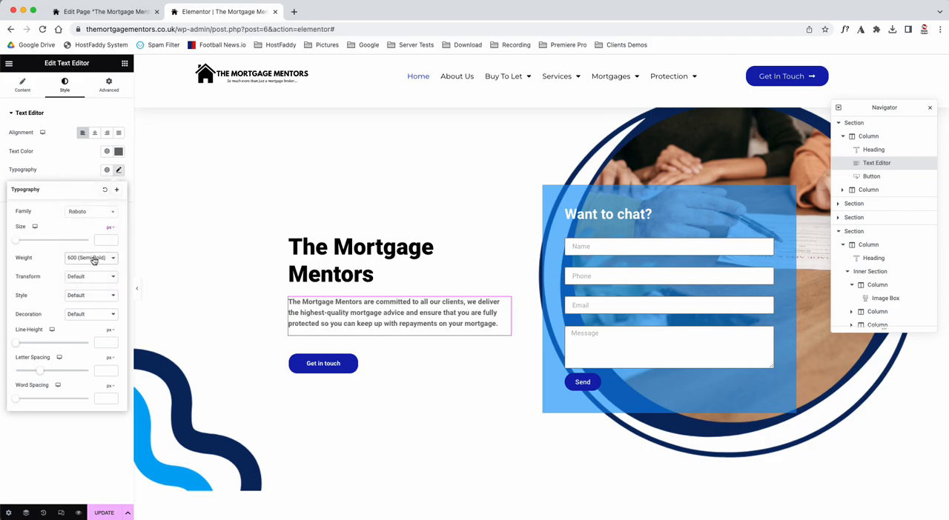
left_click(95, 259)
left_click(95, 241)
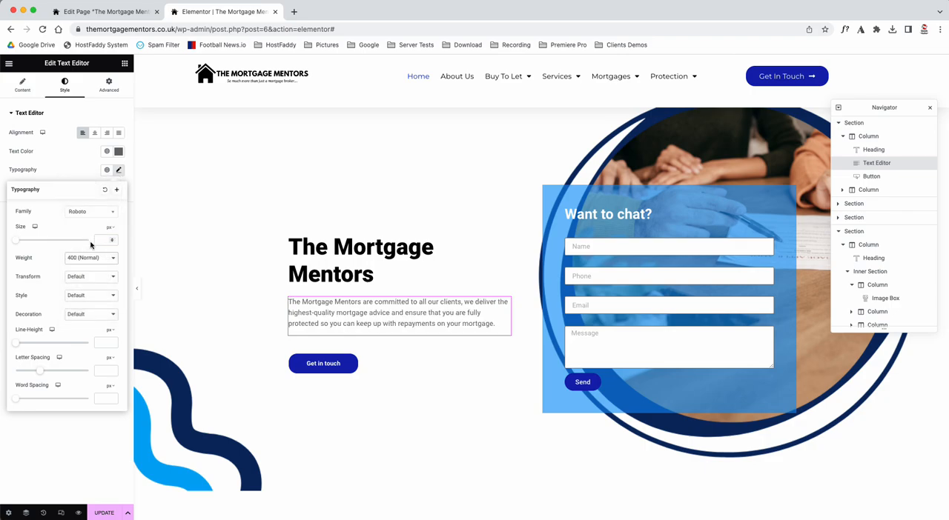
Step: Try the Italic and Oblique font styles on the paragraph and return the style to Default
left_click(89, 296)
left_click(89, 315)
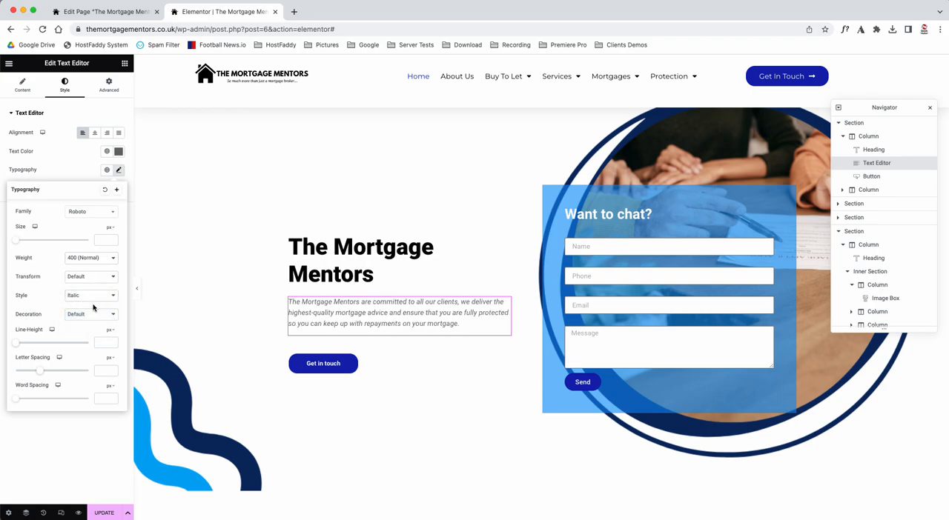
left_click(92, 298)
left_click(93, 306)
left_click(93, 301)
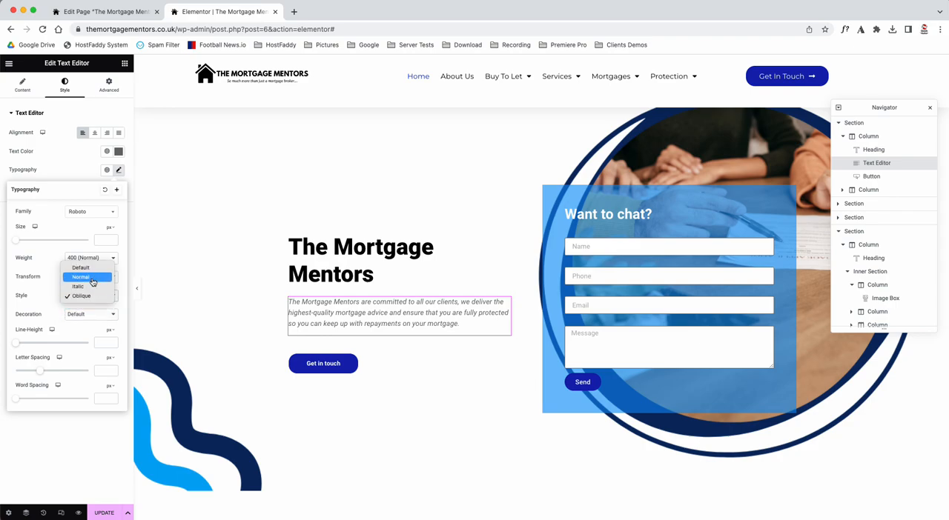
left_click(95, 270)
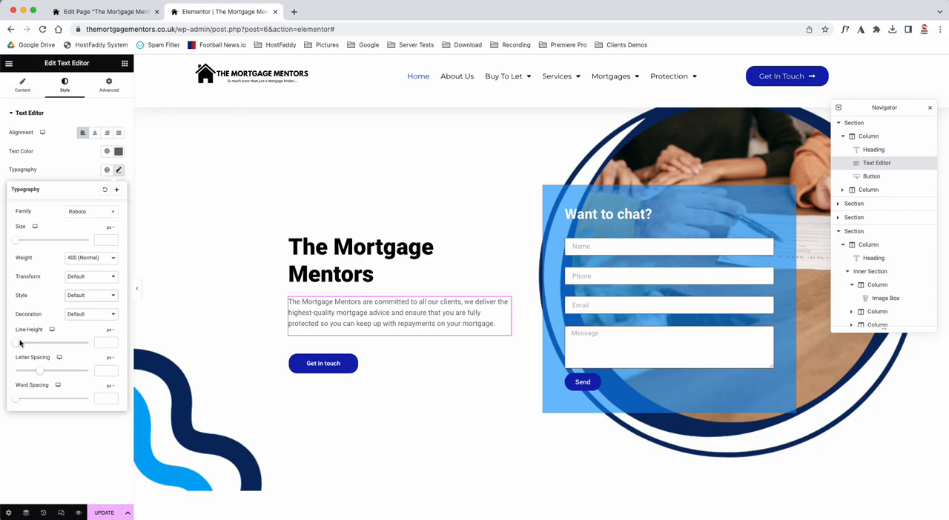
Step: Set the paragraph's line height to 38 px, its letter spacing to 2.3 px and its word spacing to 0
left_click_drag(19, 346, 50, 370)
mouse_move(16, 399)
left_mouse_down()
mouse_move(25, 399)
mouse_move(16, 403)
left_mouse_up()
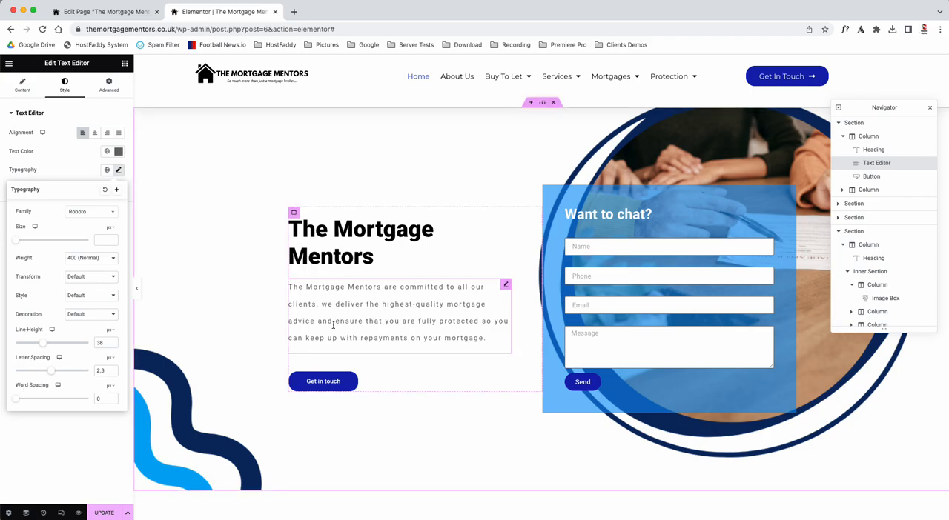
Step: Compare the title settings of The Mortgage Mentors heading with those of the Our Services heading further down the page
left_click(507, 213)
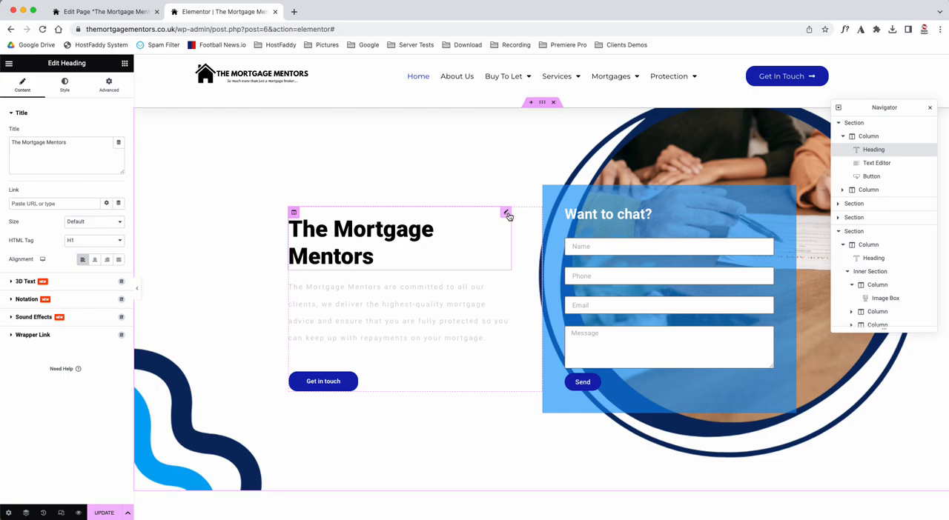
scroll(470, 364, "down", 10)
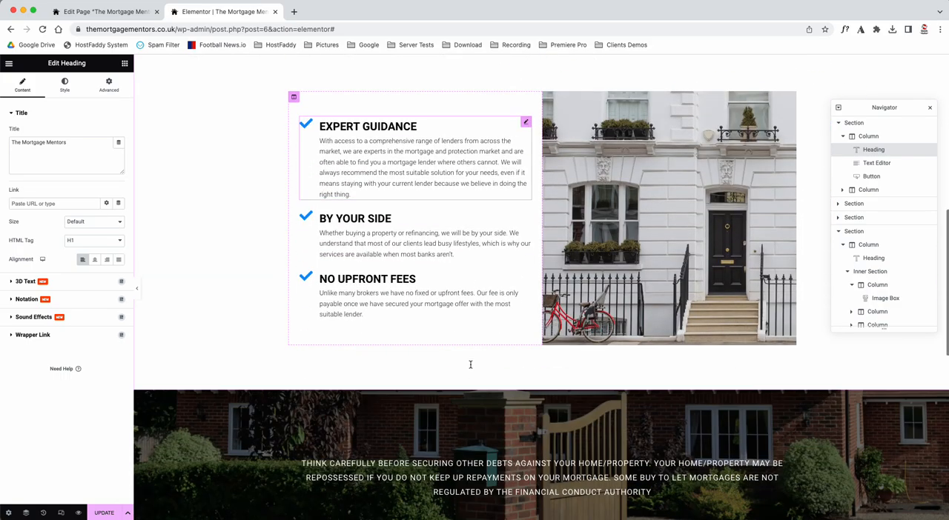
scroll(470, 365, "down", 11)
left_click(607, 215)
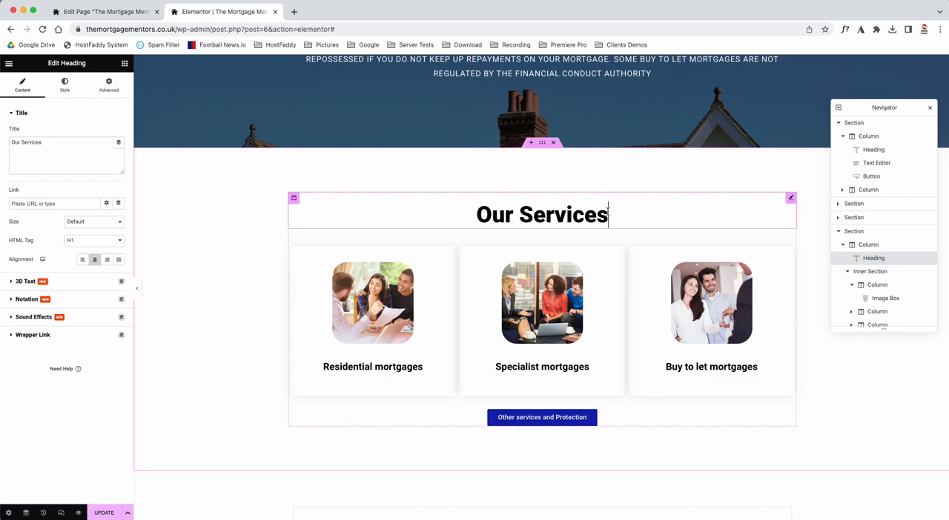
left_click_drag(47, 142, 8, 144)
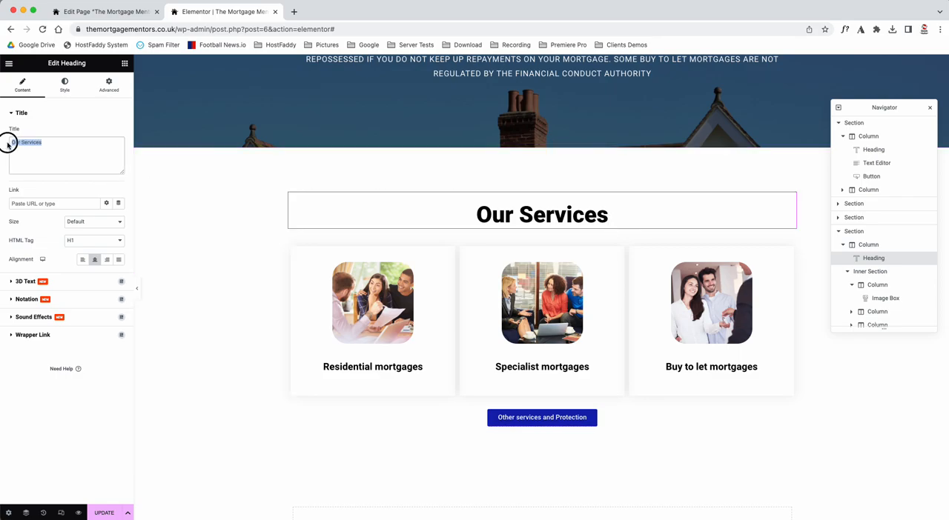
scroll(265, 206, "up", 20)
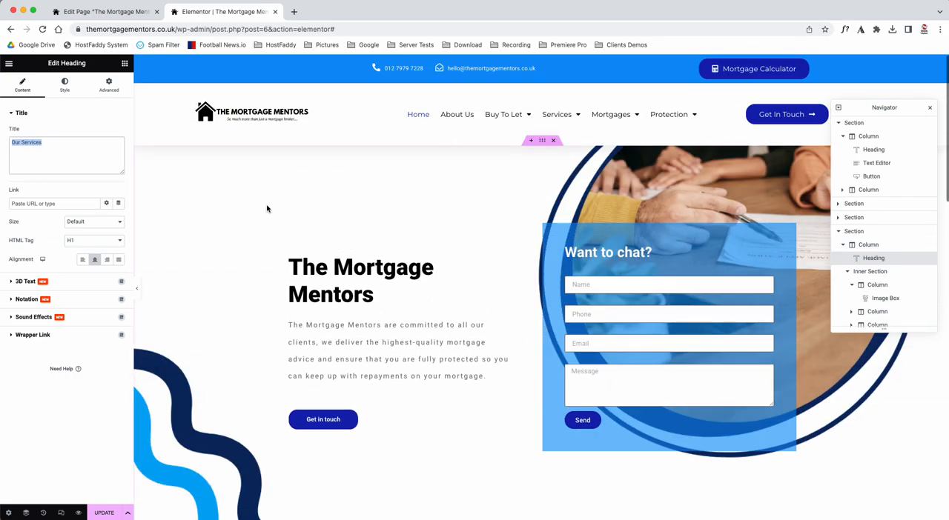
left_click(505, 251)
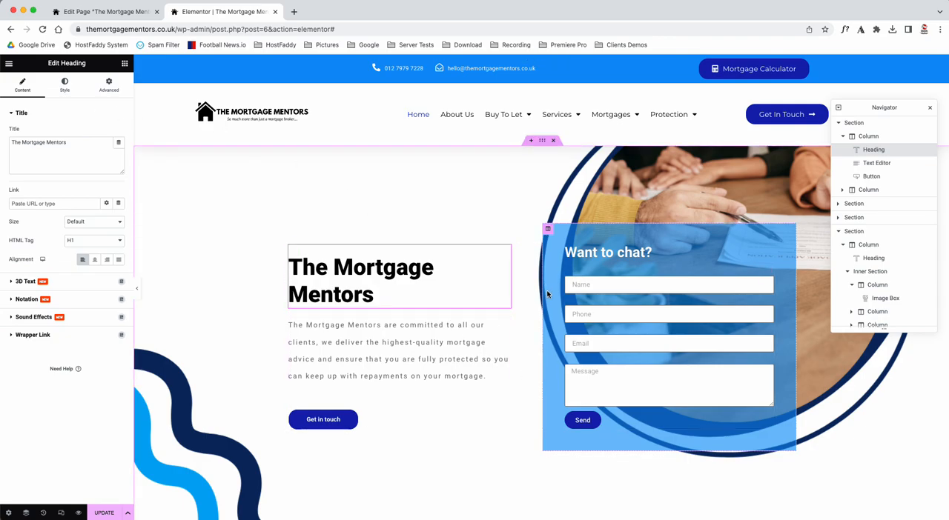
Step: Adjust the opacity of the blue background colour on the column that holds the contact form
left_click(547, 231)
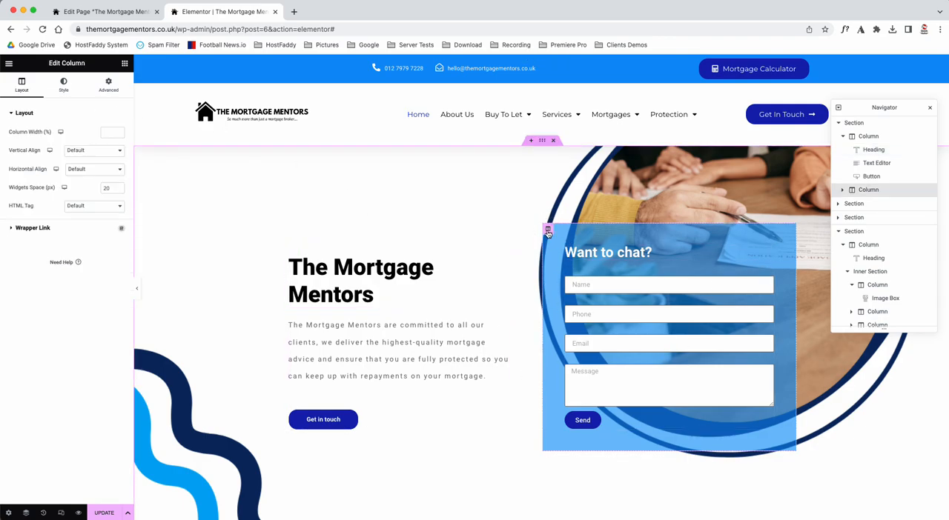
left_click(65, 83)
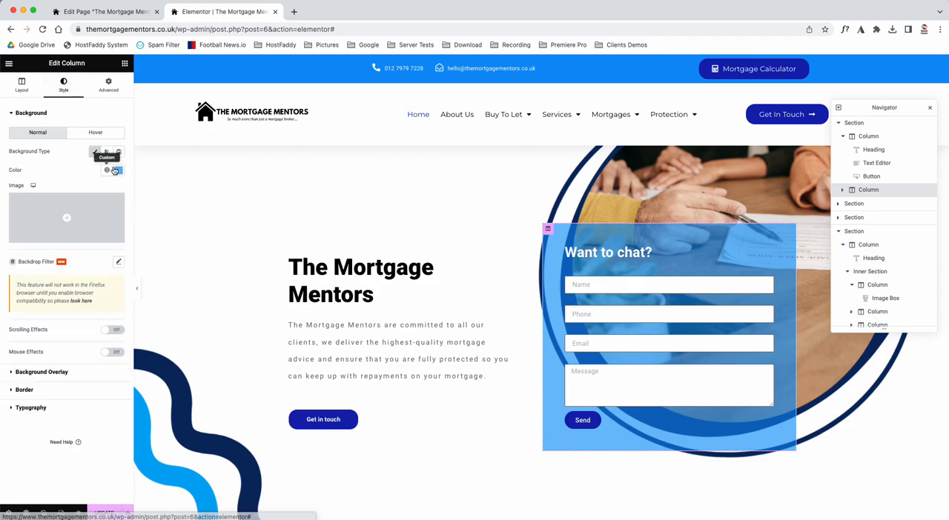
left_click(119, 169)
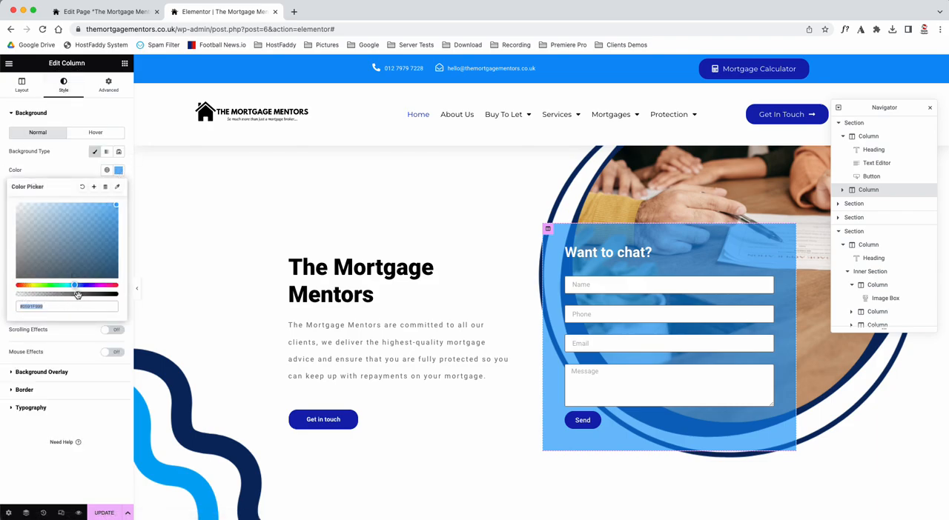
mouse_move(77, 295)
left_mouse_down()
mouse_move(19, 295)
mouse_move(124, 289)
mouse_move(77, 294)
left_mouse_up()
left_click(74, 165)
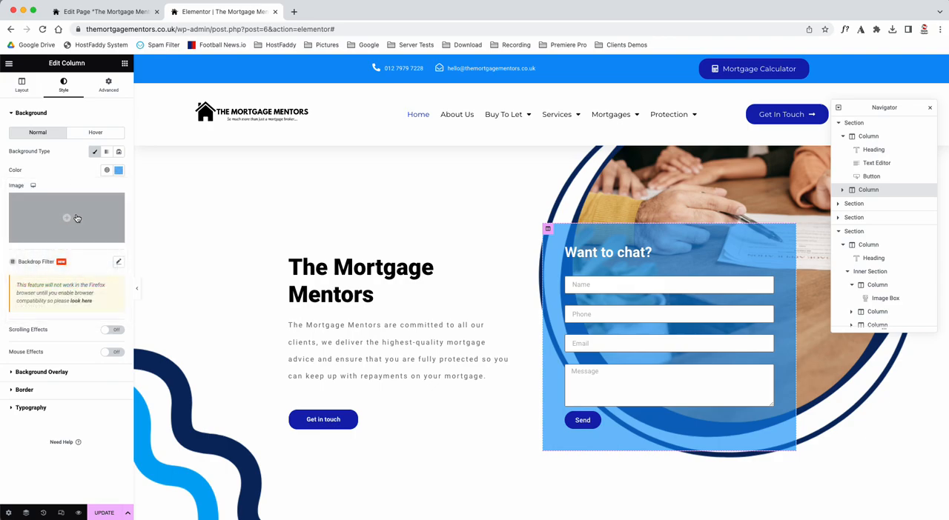
Step: Try Center alignment on the "Want to chat?" heading, set it to Left, and open the heading's style settings
left_click(650, 251)
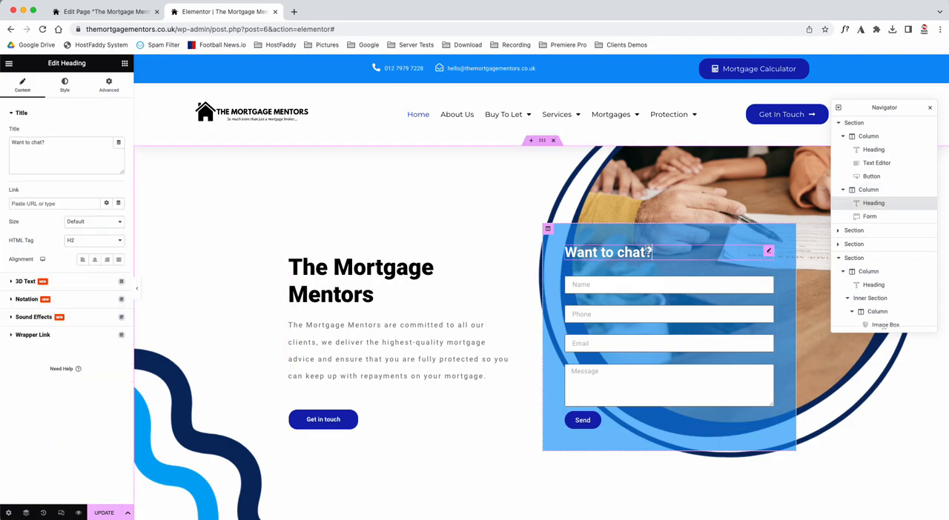
left_click_drag(53, 63, 87, 64)
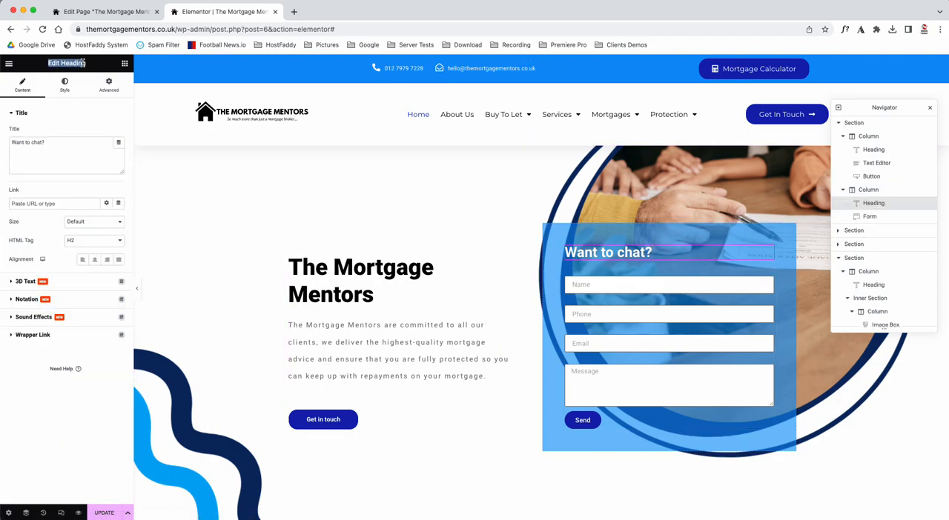
left_click(57, 143)
left_click(95, 259)
left_click(83, 259)
left_click(64, 84)
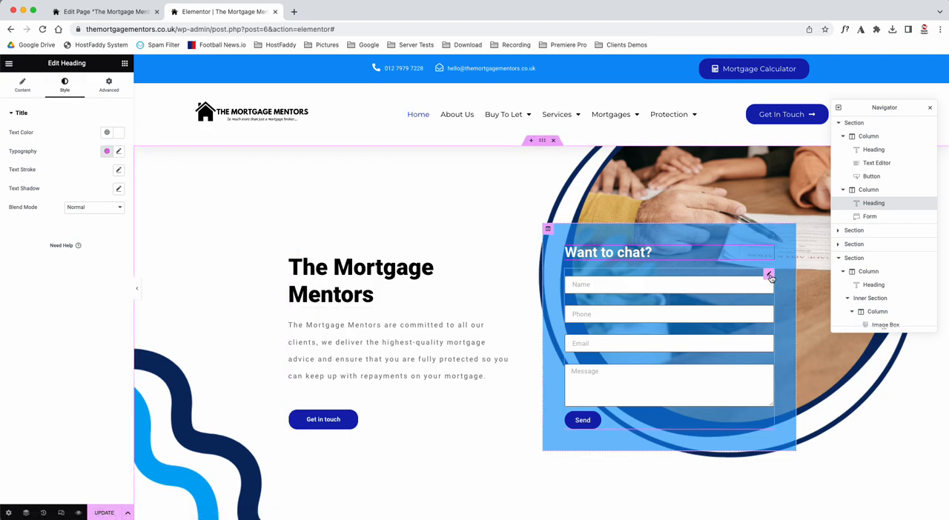
Step: Add a Select field to the contact form with the options Choose item, test 1 and test 2
left_click(769, 275)
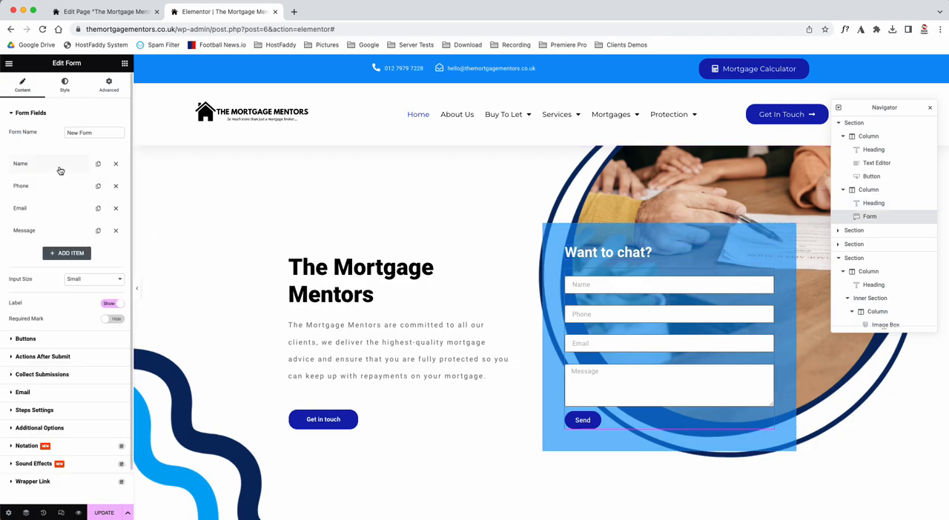
left_click(75, 256)
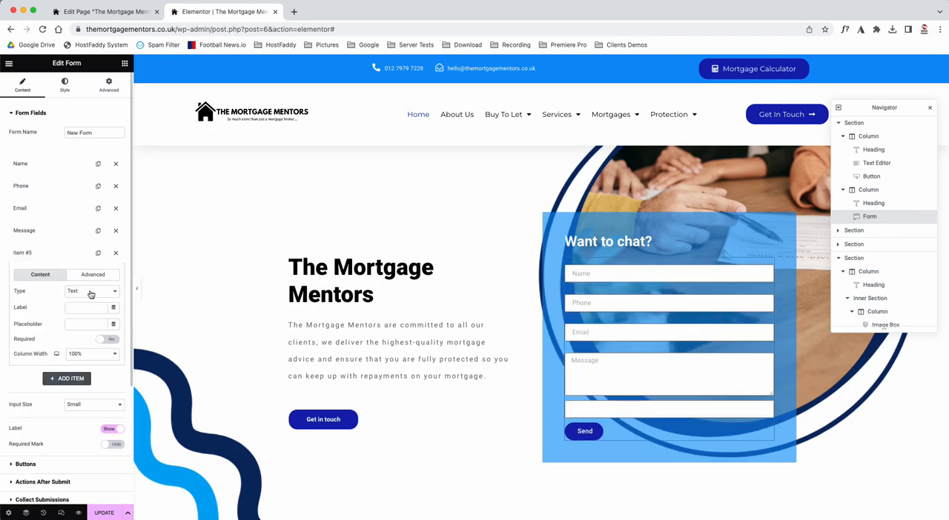
left_click(93, 294)
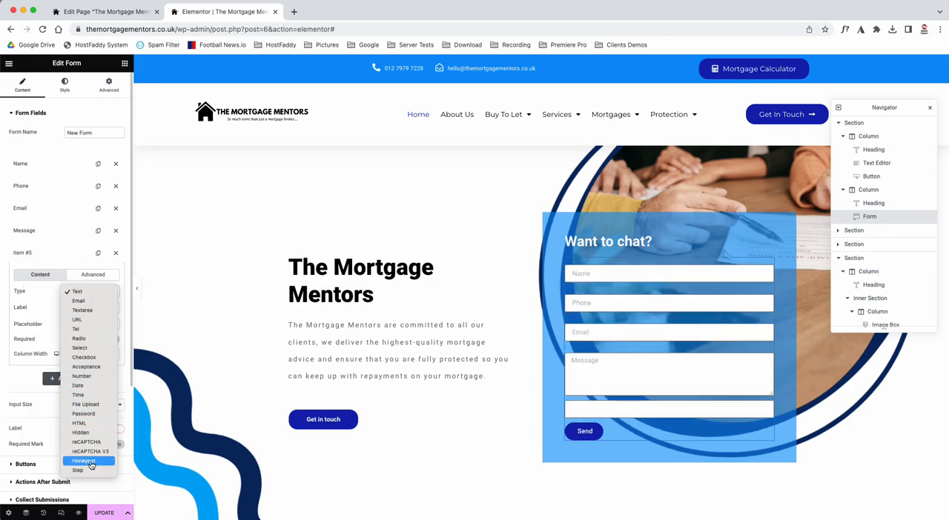
left_click(88, 348)
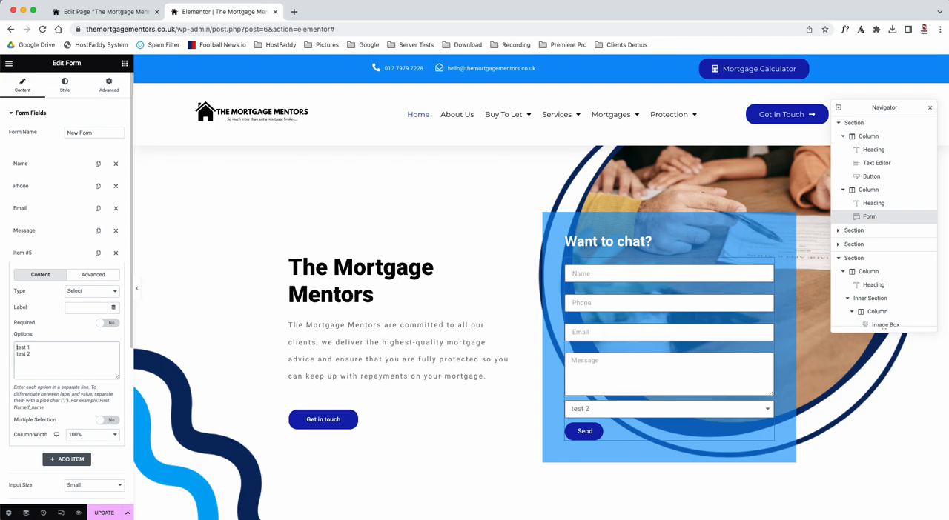
key("Return")
Step: Test the new dropdown by choosing Choose item and test 1 in the page preview, and collapse the field's settings
left_click(602, 410)
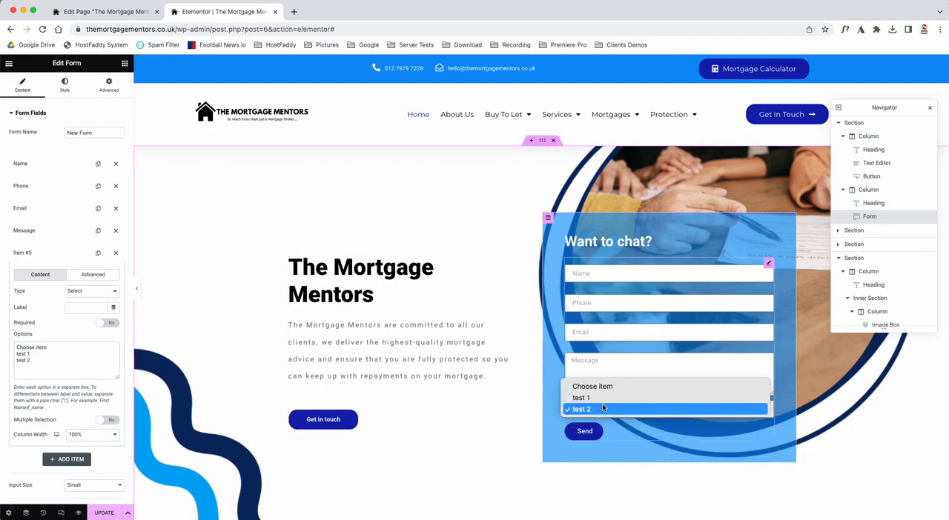
left_click(609, 390)
left_click(607, 413)
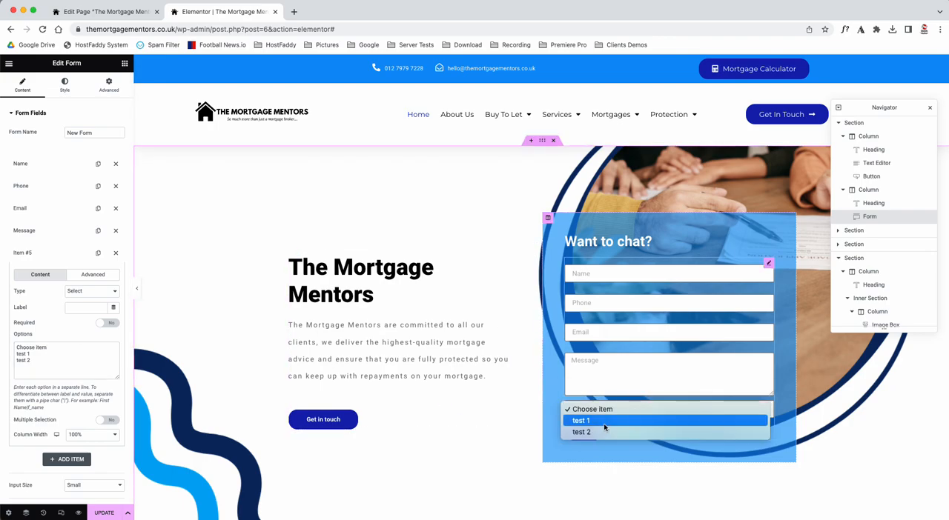
left_click(603, 422)
left_click(27, 256)
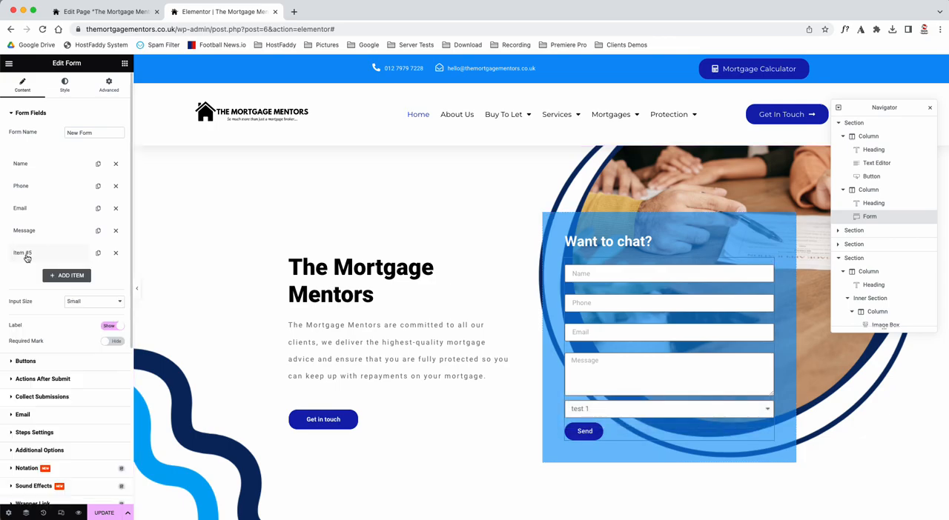
Step: Move the dropdown field directly below Name in the form, set its column width to 50%, and check its options in the preview
left_click_drag(28, 256, 31, 183)
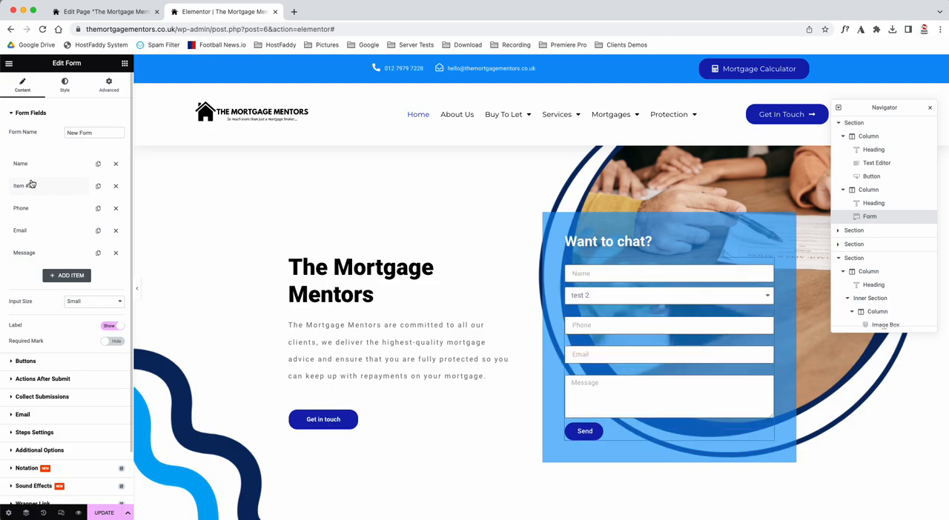
left_click(37, 188)
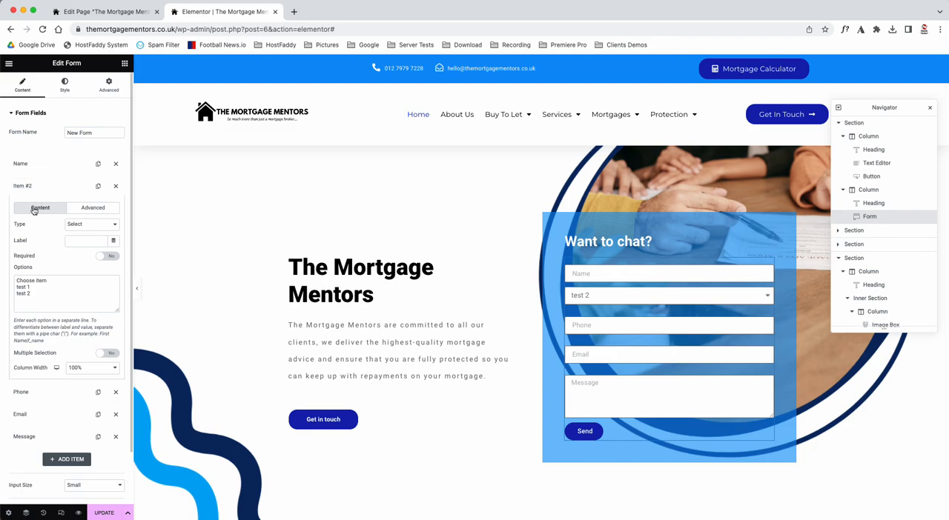
left_click(85, 368)
left_click(94, 315)
left_click(613, 298)
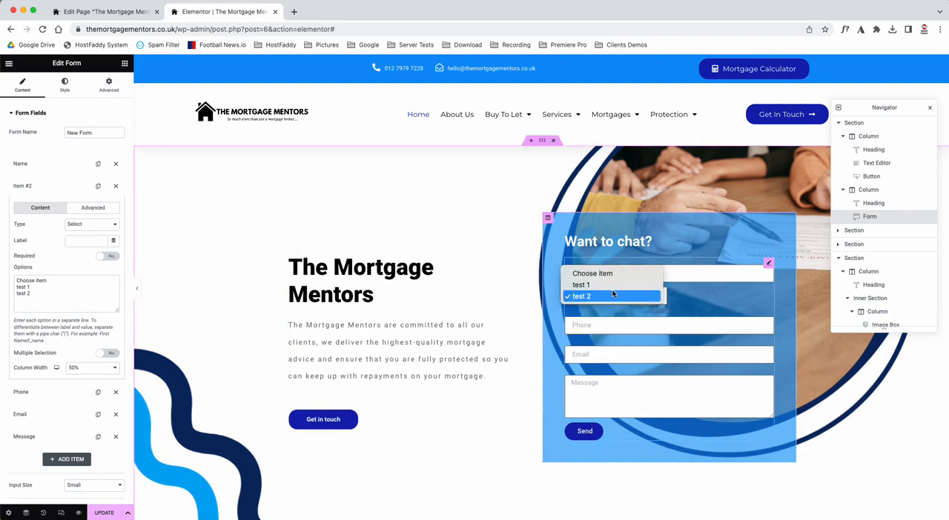
left_click(613, 296)
Step: Set the column width of both the dropdown field and the Name field to 33%
left_click(89, 368)
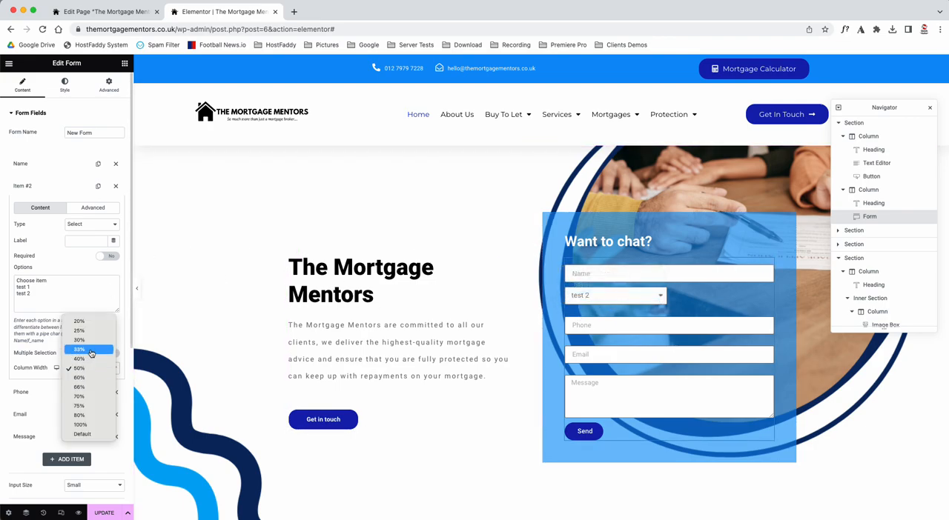
left_click(89, 350)
left_click(48, 186)
left_click(48, 164)
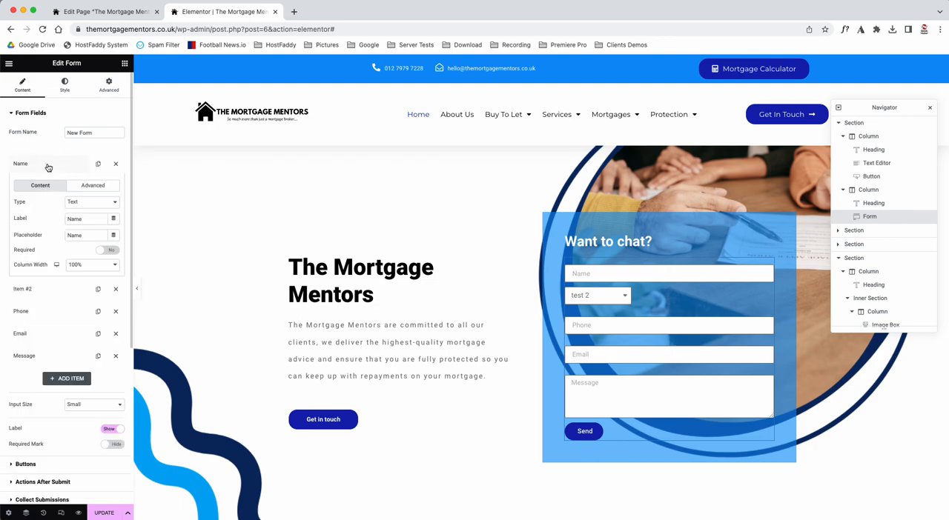
left_click(87, 265)
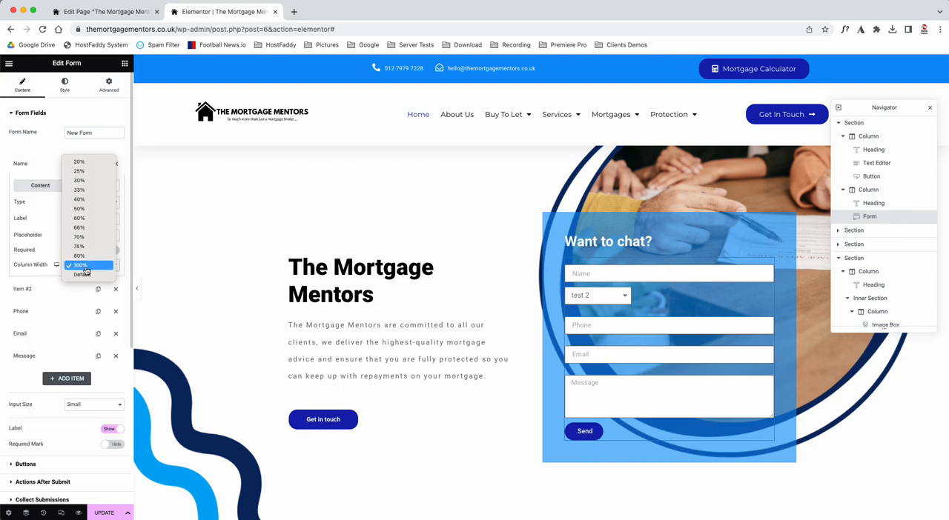
left_click(89, 190)
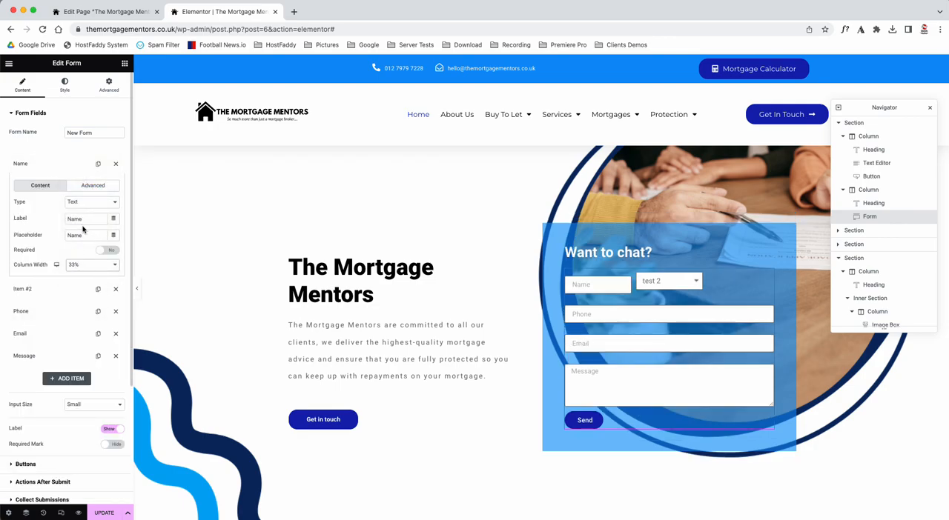
left_click(52, 289)
left_click(35, 186)
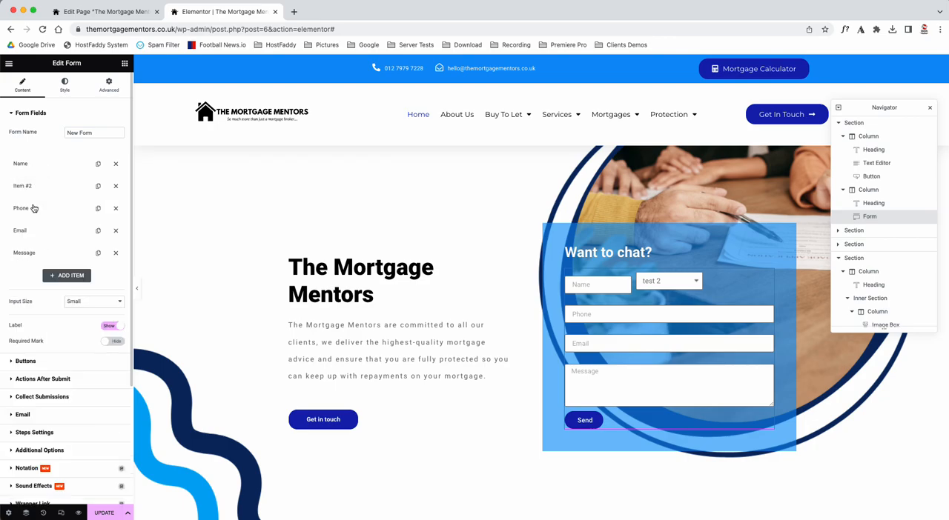
Step: Set the Phone field's column width to 33% and review the dropdown and Name field settings
left_click(31, 215)
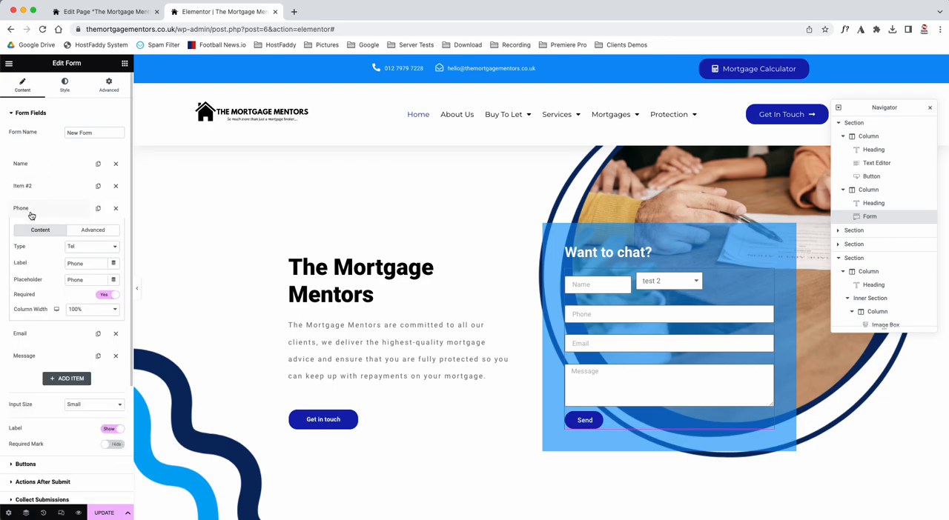
left_click(87, 310)
left_click(103, 235)
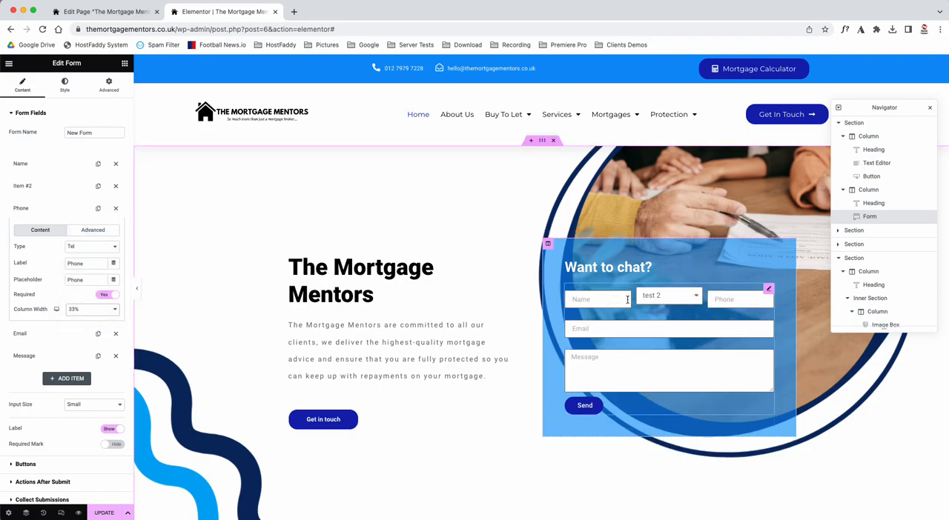
left_click(32, 204)
left_click(30, 188)
left_click(29, 187)
left_click(28, 166)
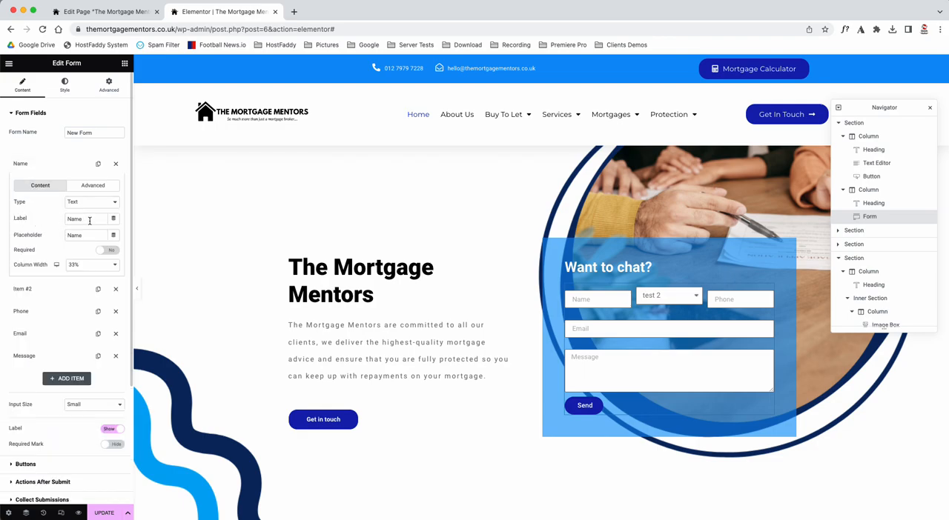
left_click(30, 165)
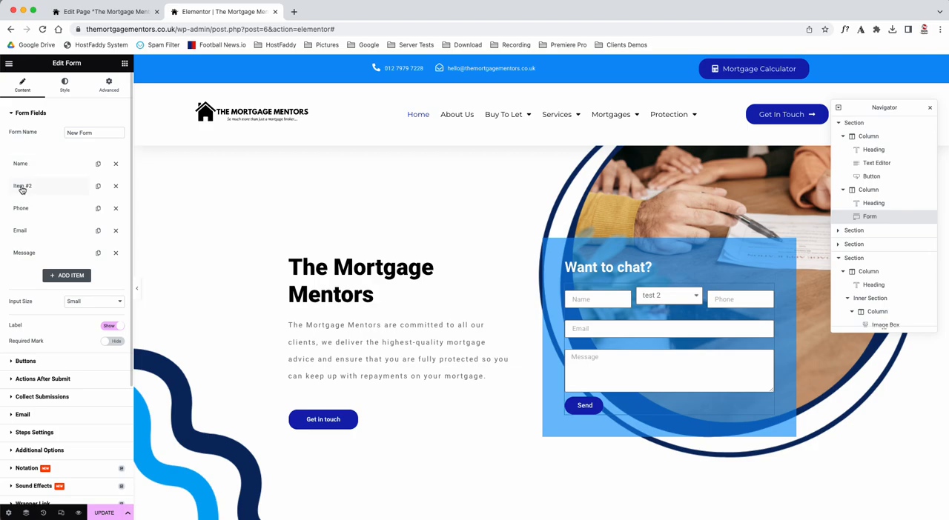
Step: Label the dropdown field "select" and check it in the page preview
left_click(28, 188)
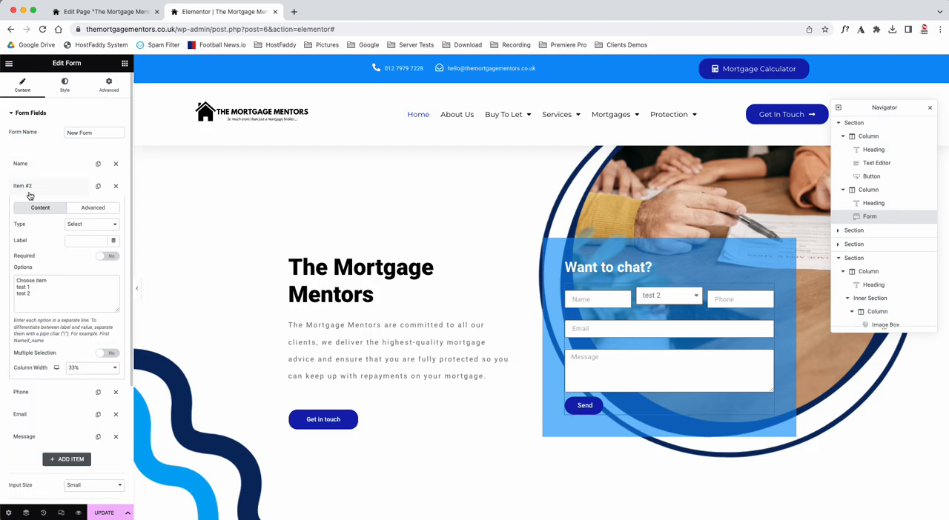
left_click(78, 240)
type("select")
left_click(40, 186)
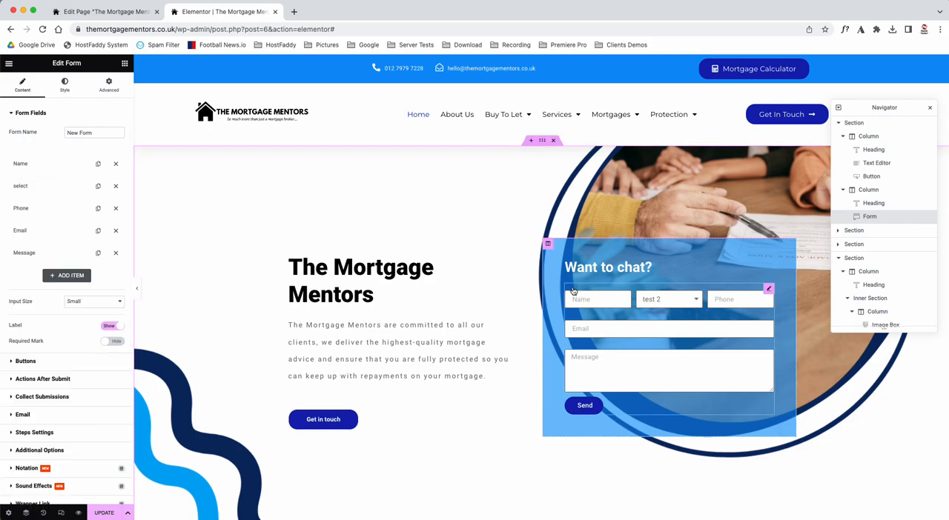
left_click(693, 299)
left_click(693, 300)
Step: Delete the dropdown field labelled "select" from the contact form
left_click(37, 186)
left_click(37, 186)
left_click(115, 189)
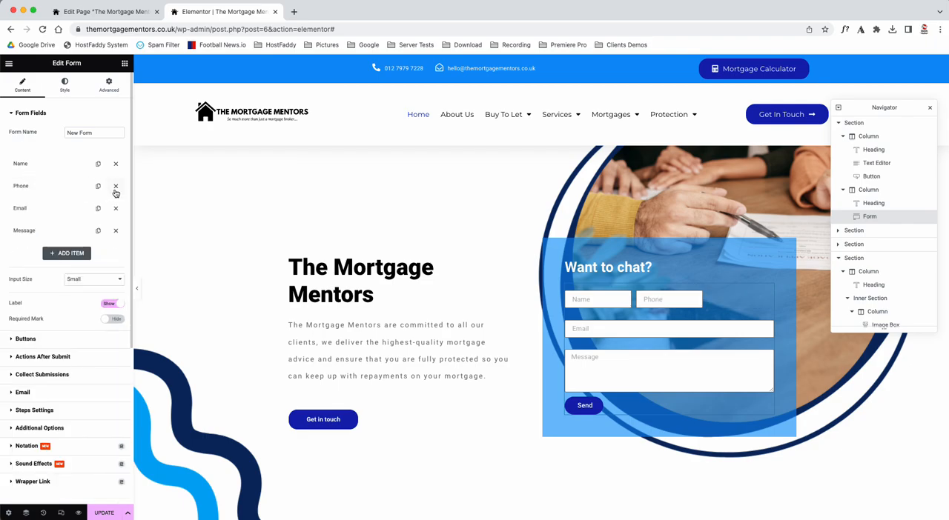
Step: Set the column width of both the Name field and the Phone field back to 100%
left_click(35, 163)
left_click(89, 265)
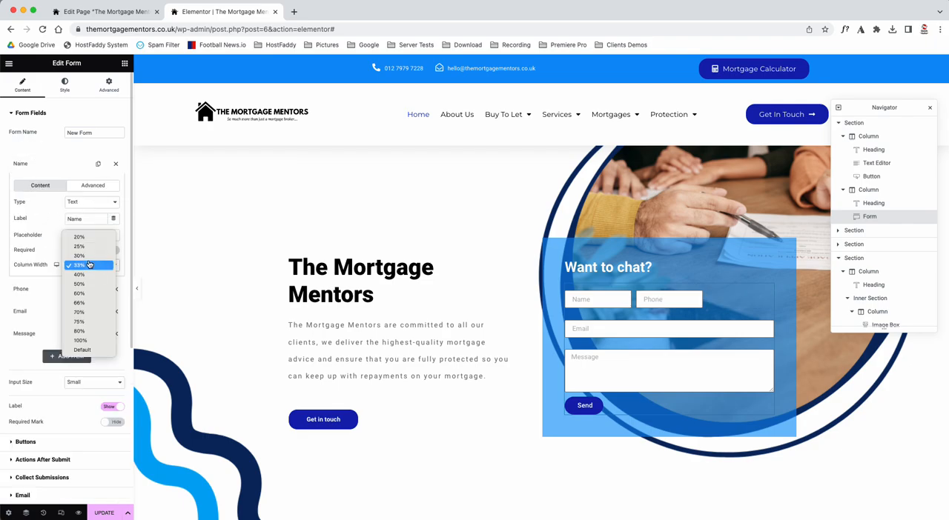
left_click(82, 340)
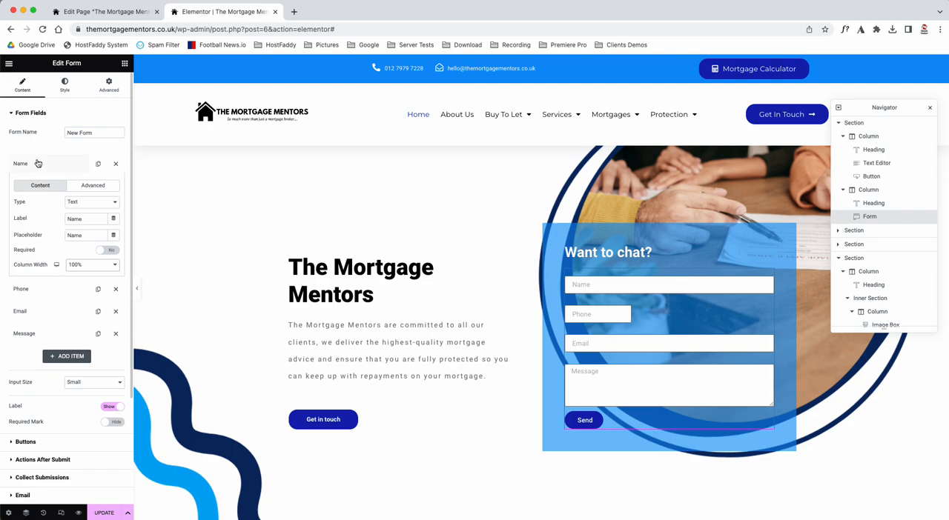
left_click(38, 163)
left_click(41, 187)
left_click(86, 292)
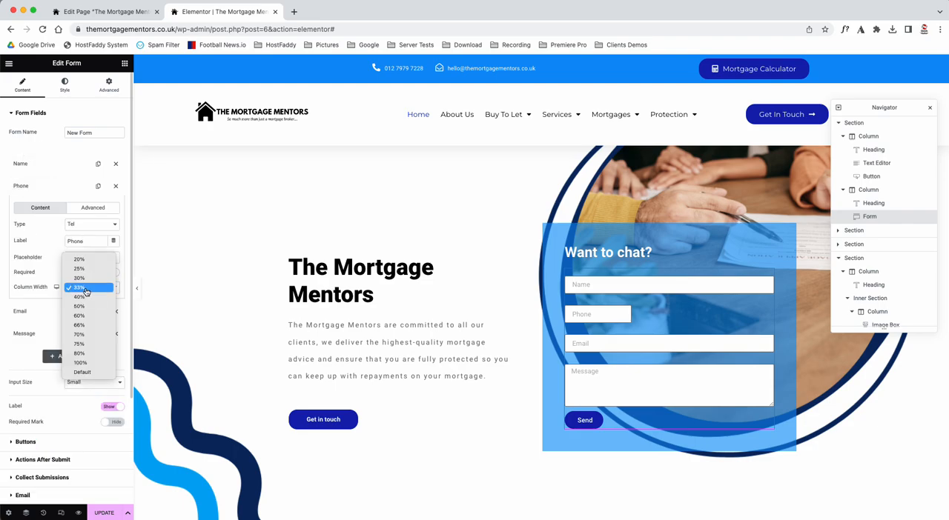
left_click(87, 363)
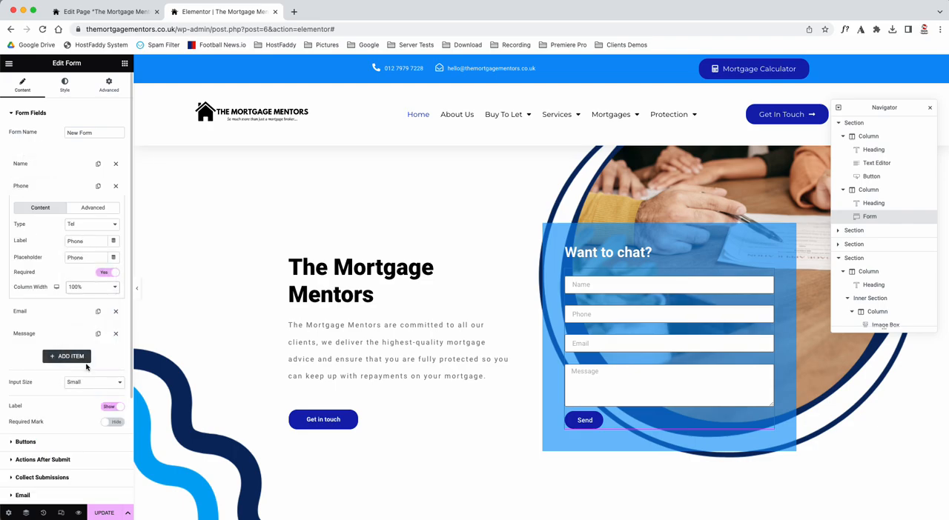
left_click(28, 184)
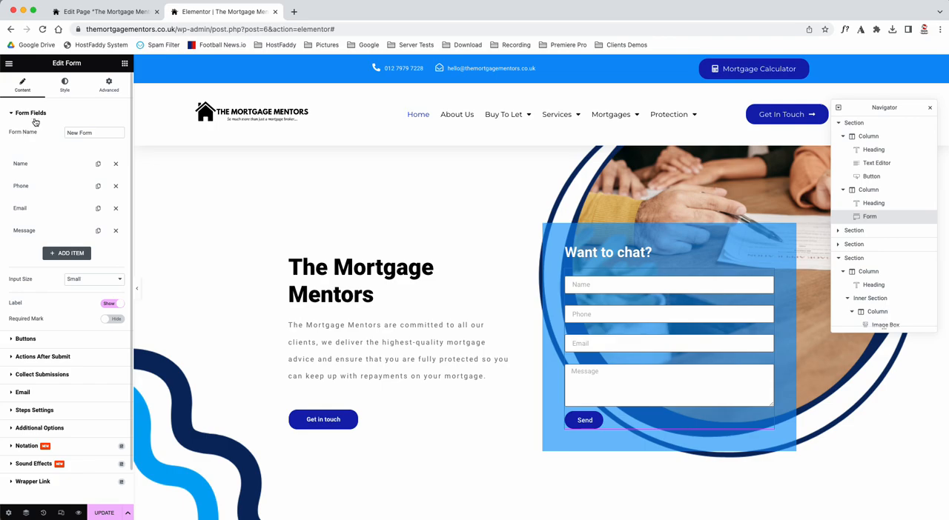
Step: Try the Pulse and Pop hover animations on the form's Send button, and set the animation back to Grow
left_click(64, 86)
left_click(21, 378)
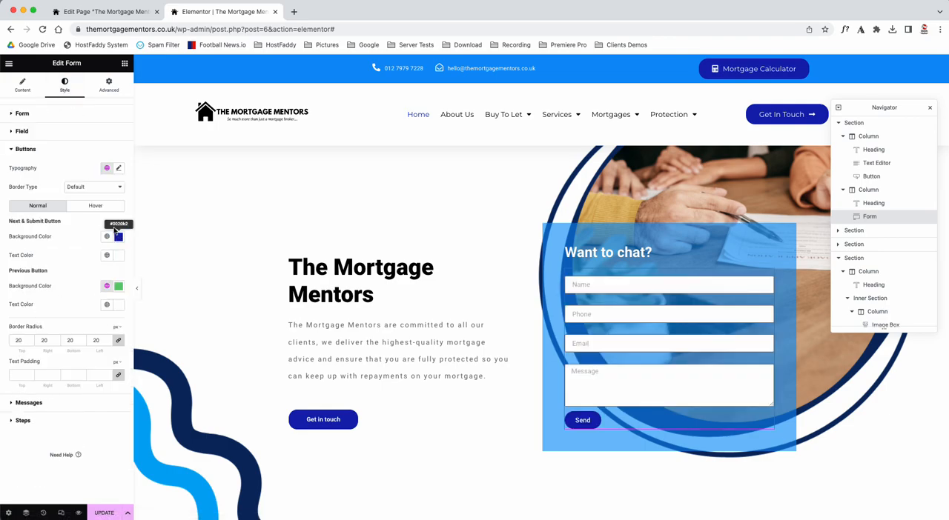
left_click(94, 205)
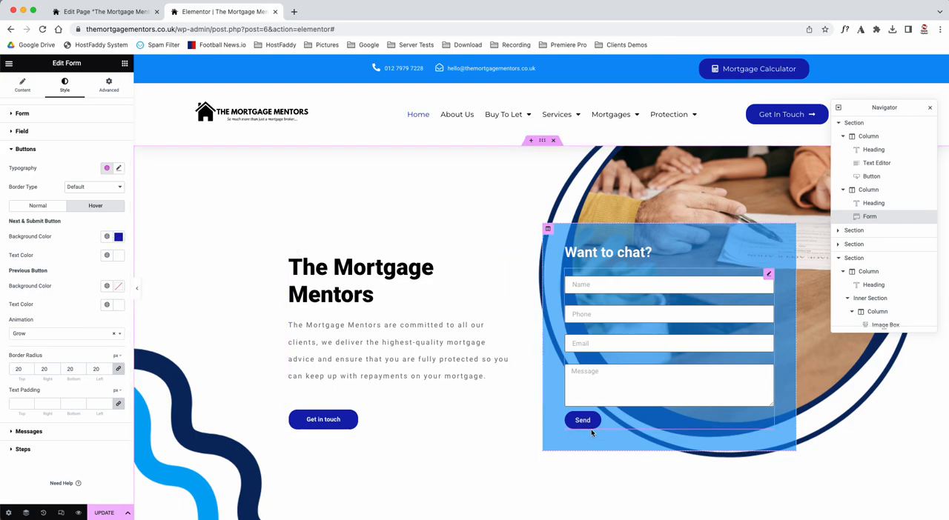
left_click(30, 335)
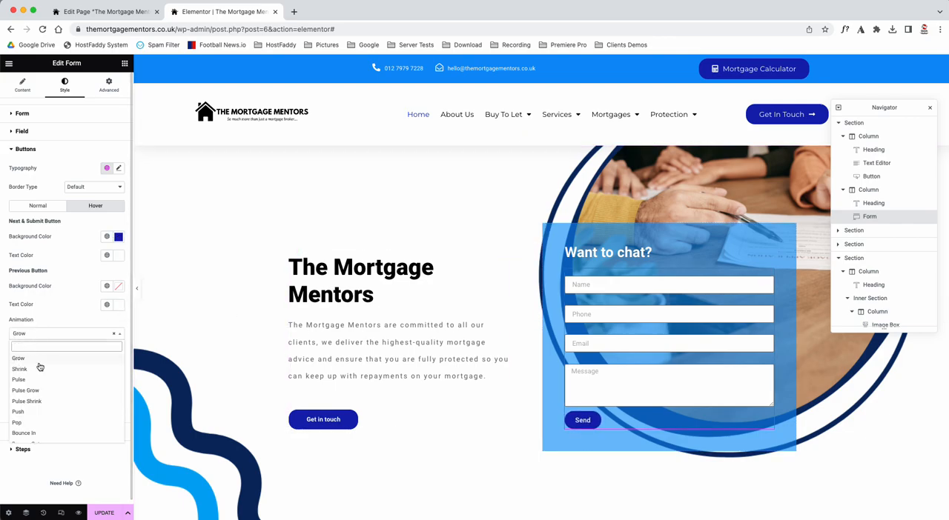
left_click(46, 381)
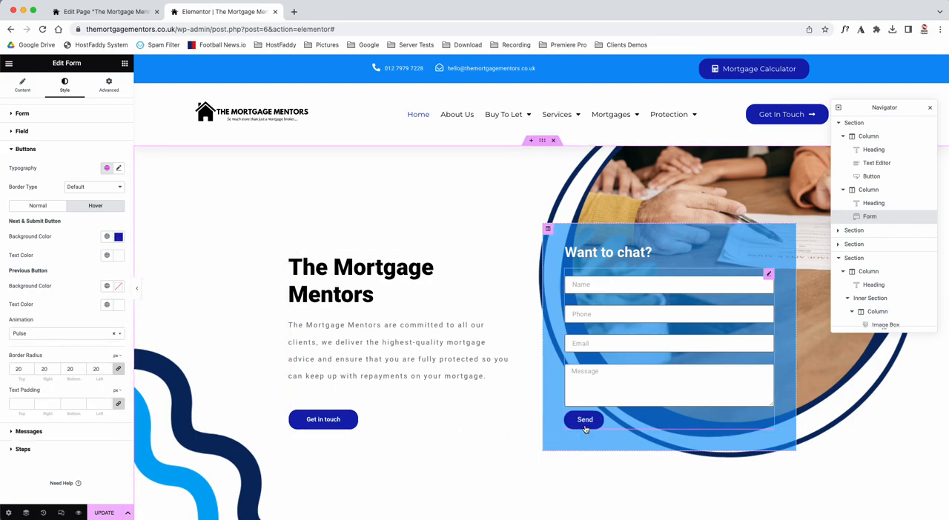
left_click(49, 335)
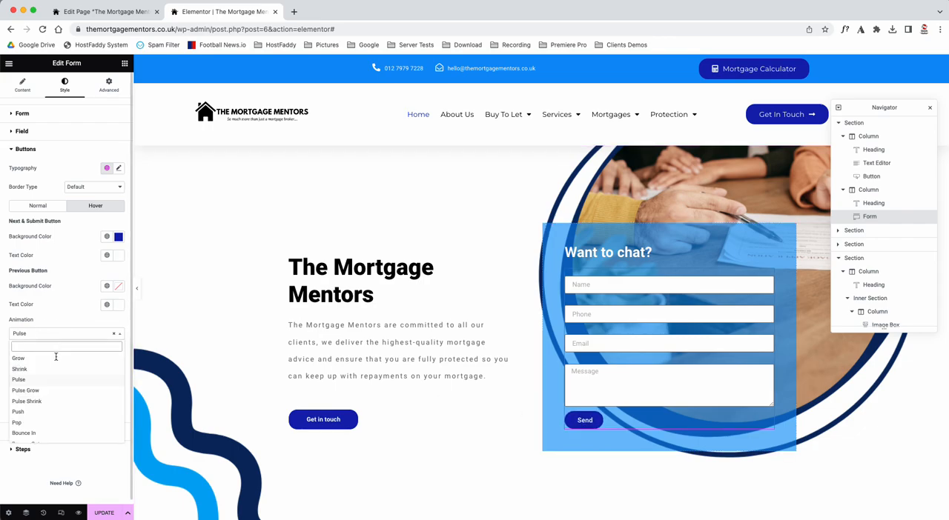
left_click(22, 422)
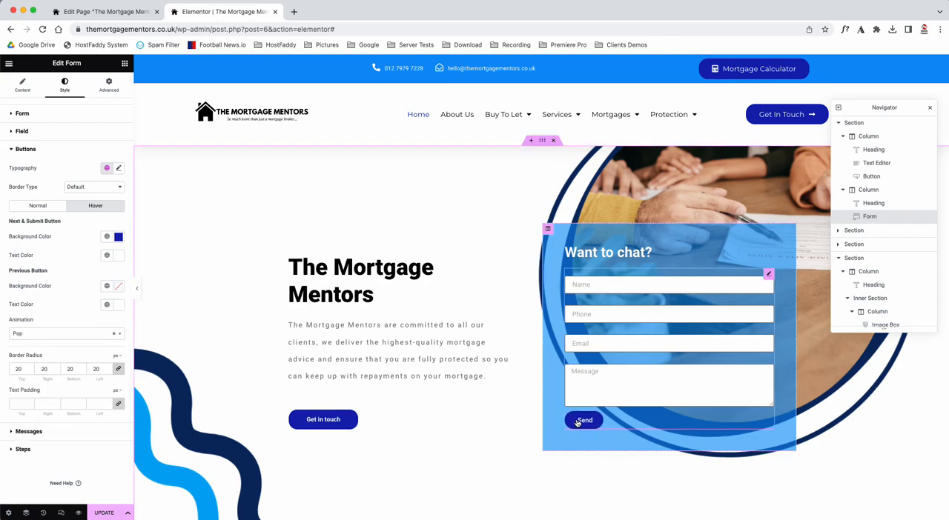
left_click(35, 337)
left_click(31, 363)
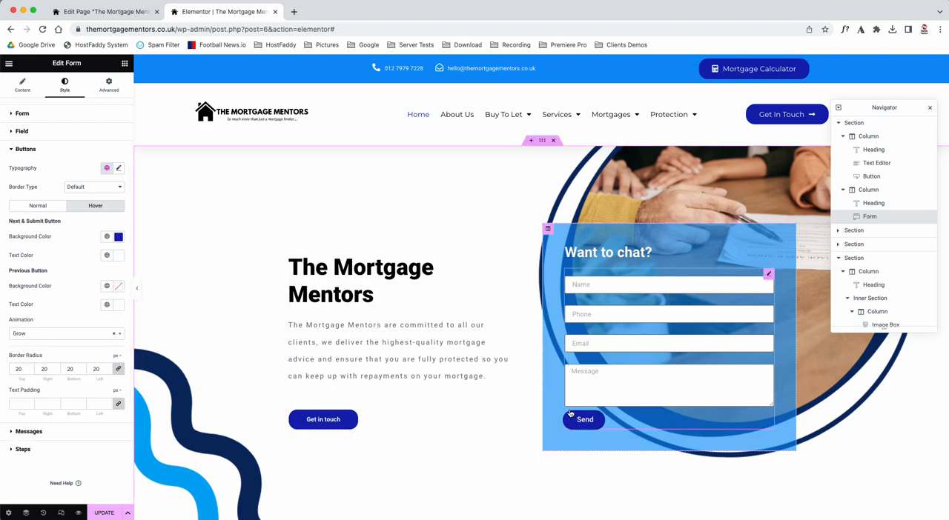
Step: Try a columns gap of 16 px and a rows gap of 19 px on the form, and set both gaps back to 10 px
left_click(24, 150)
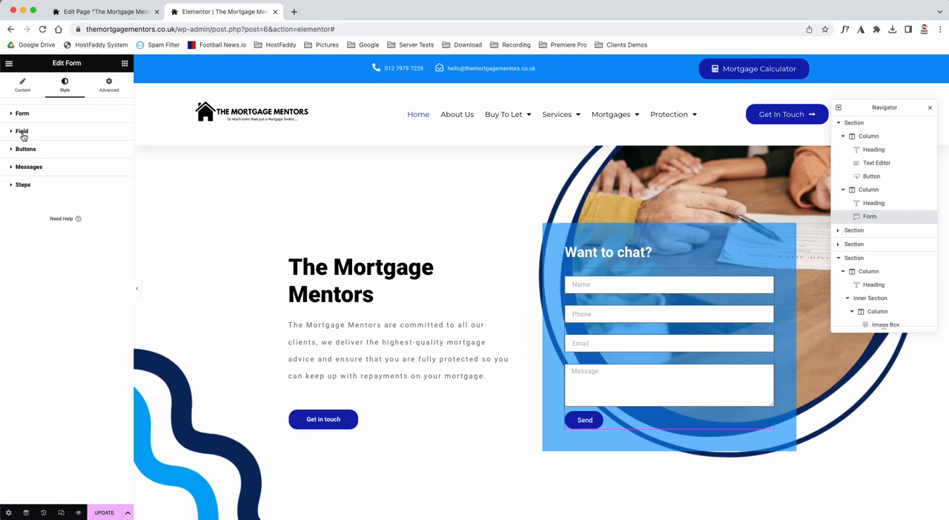
left_click(23, 133)
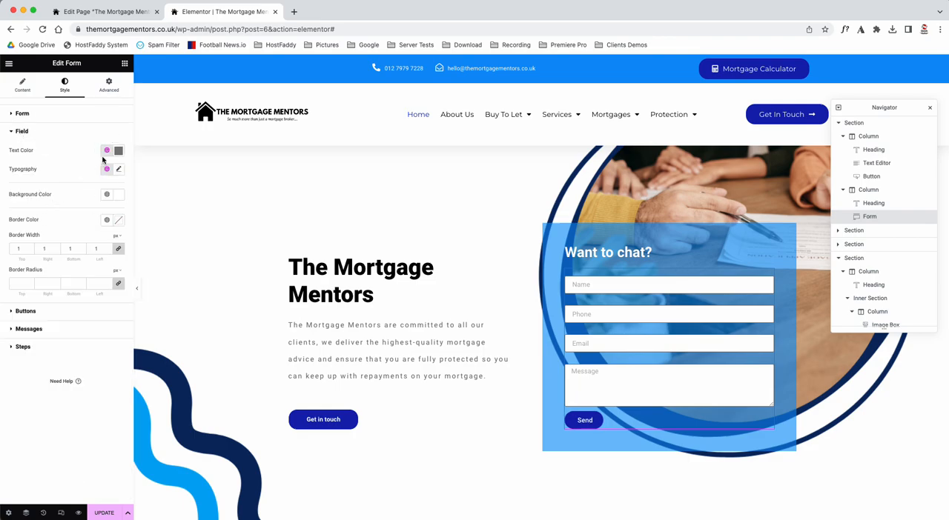
left_click(20, 116)
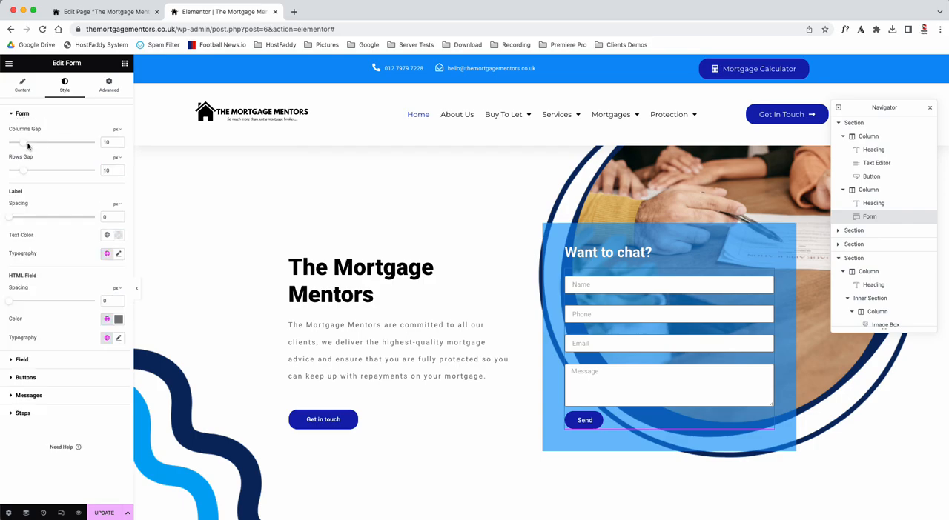
left_click_drag(21, 144, 37, 181)
left_click_drag(110, 172, 95, 172)
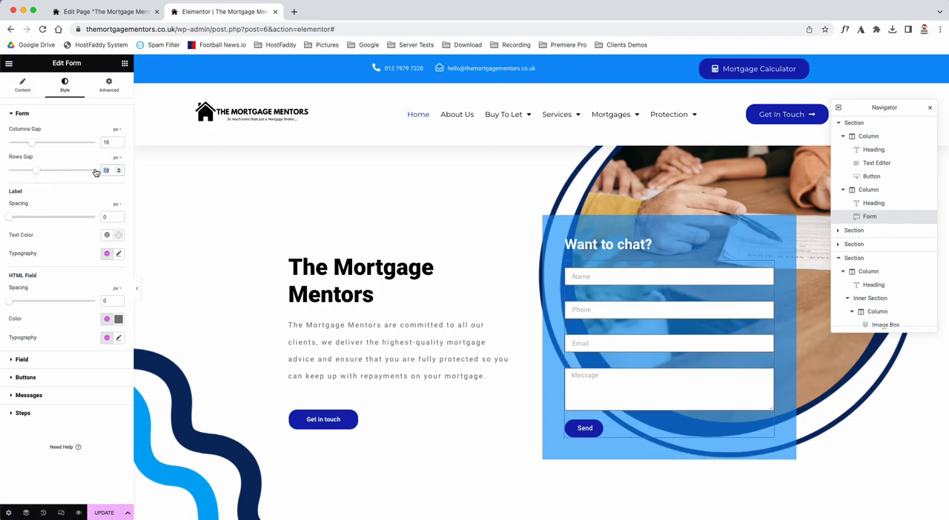
type("10")
left_click_drag(111, 142, 71, 141)
type("10")
Step: Try a wider boxed content width on the section with the Expert Guidance text, and clear the width value
scroll(448, 367, "down", 5)
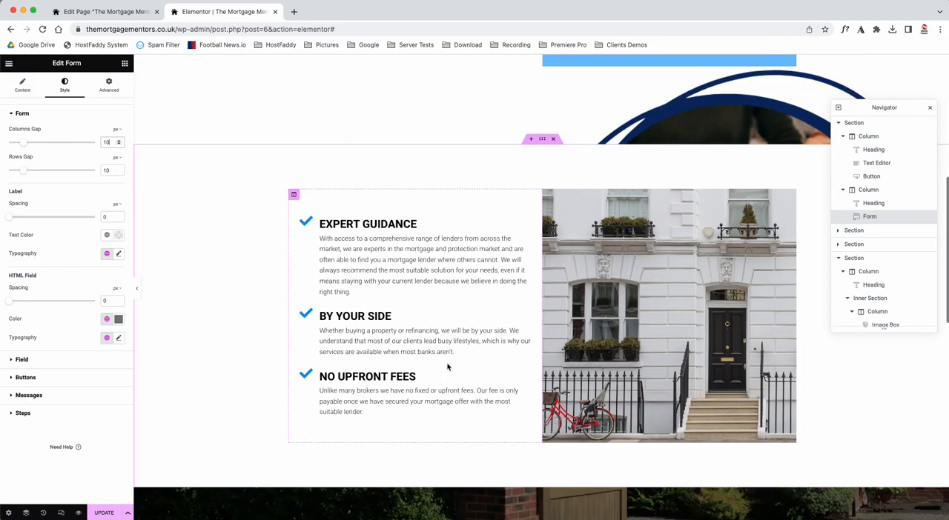
left_click(542, 138)
left_click(67, 85)
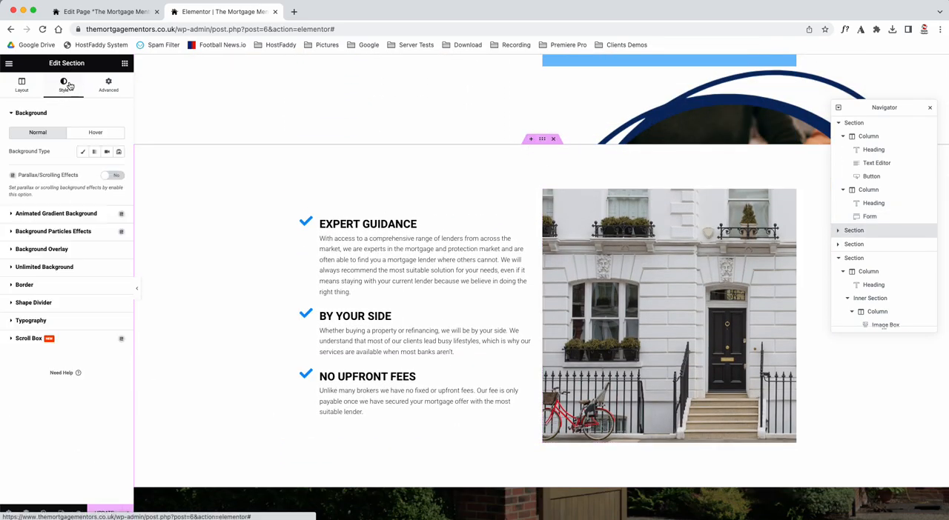
left_click(22, 84)
left_click_drag(12, 161, 79, 161)
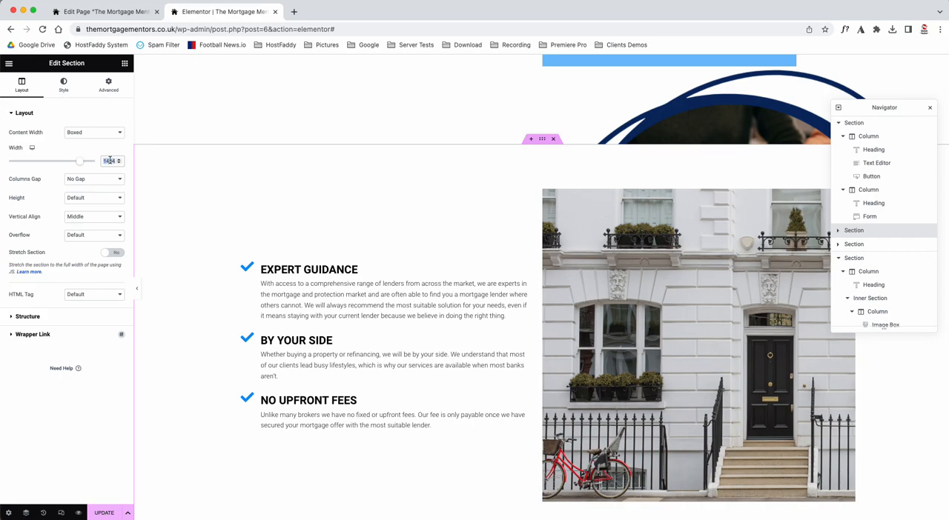
key("BackSpace")
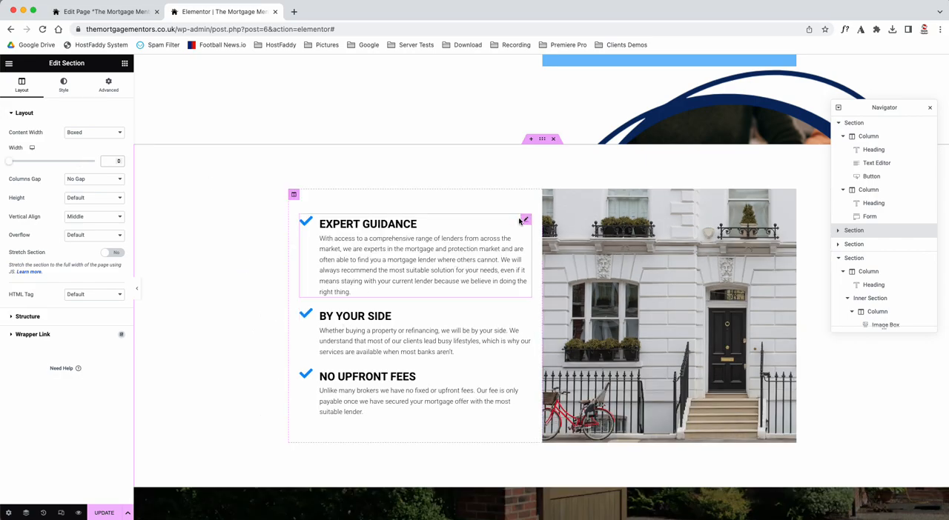
Step: Review the style settings of the text column and the image column in the Expert Guidance section
left_click(294, 195)
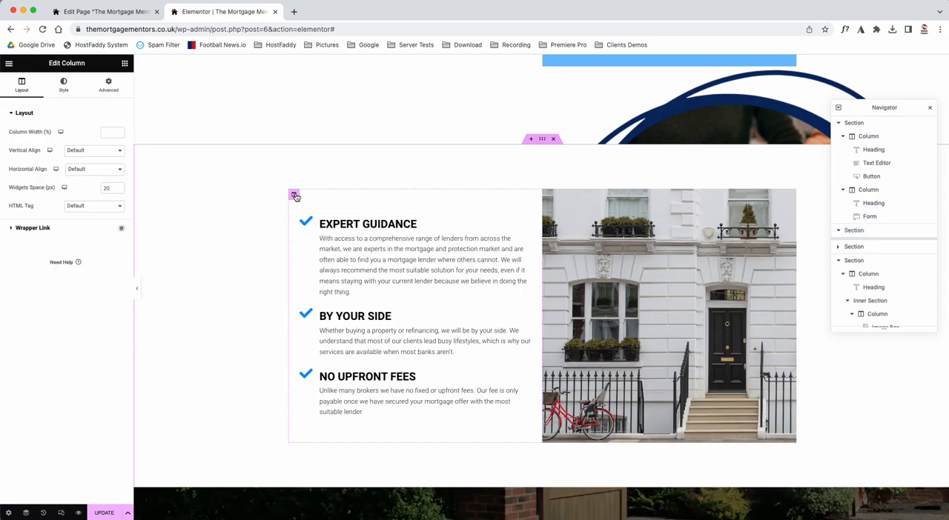
left_click(64, 88)
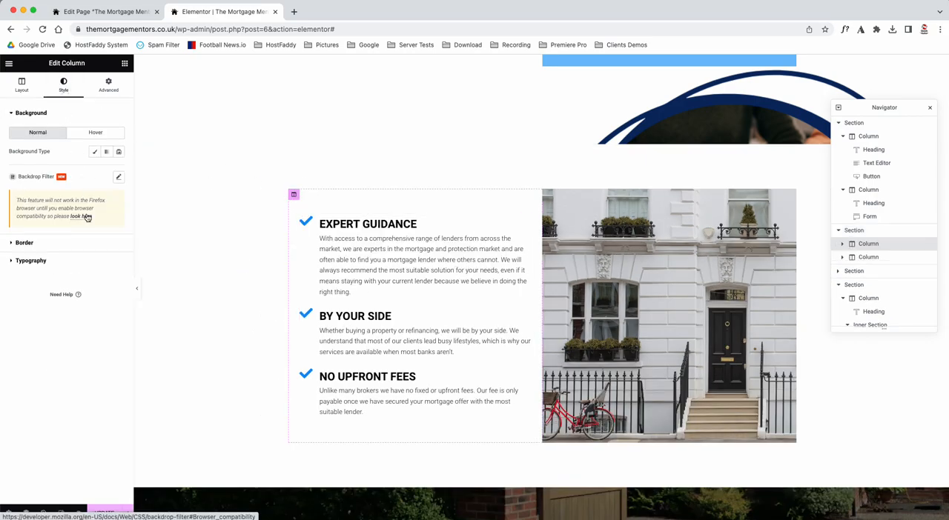
left_click(549, 198)
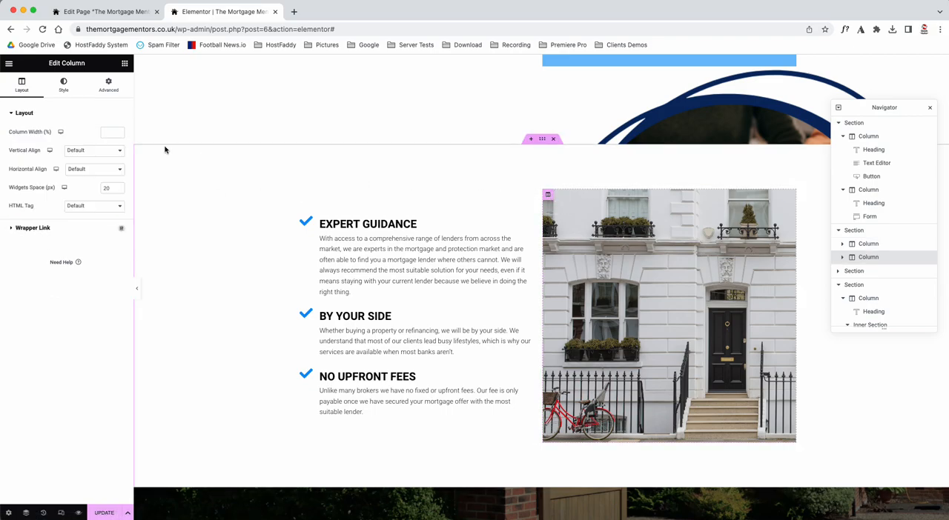
left_click(58, 88)
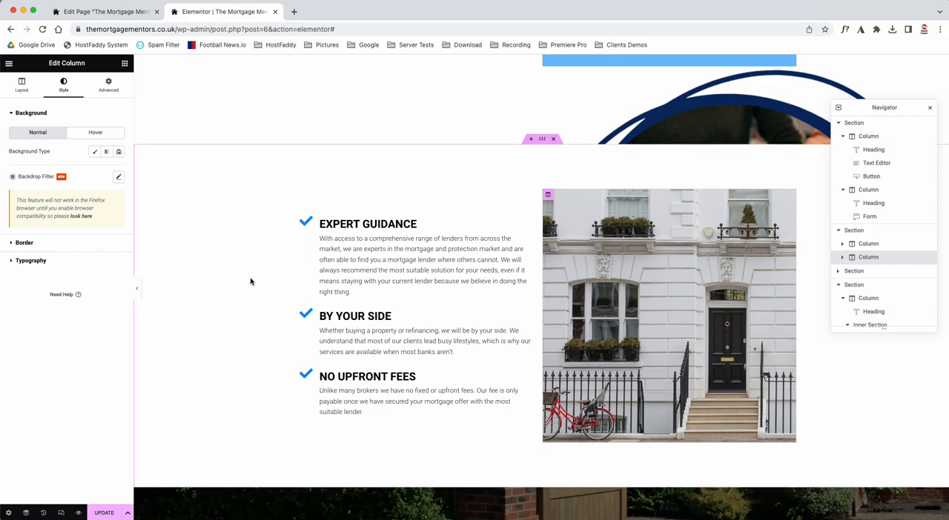
Step: Open the media chooser for the house image, view the Media Library and the file upload dialog, and close the chooser without replacing the image
left_click(659, 292)
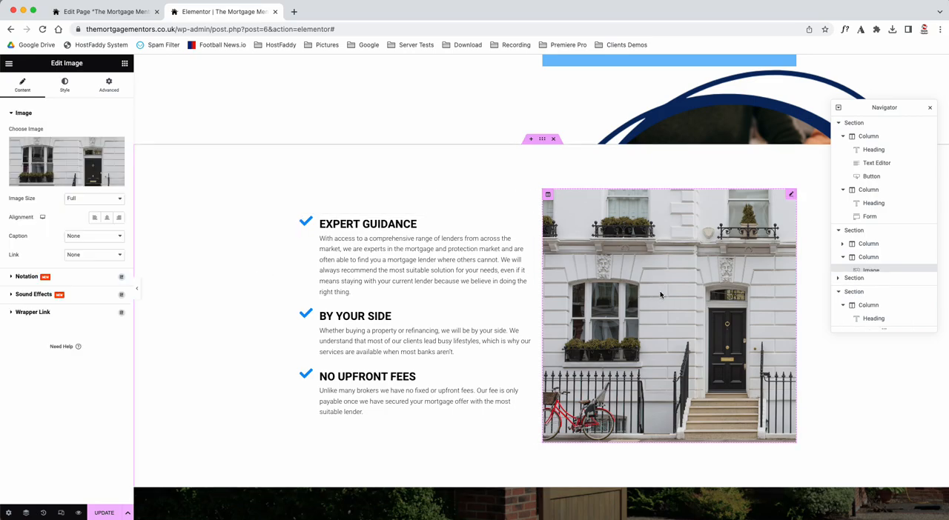
left_click_drag(50, 63, 83, 63)
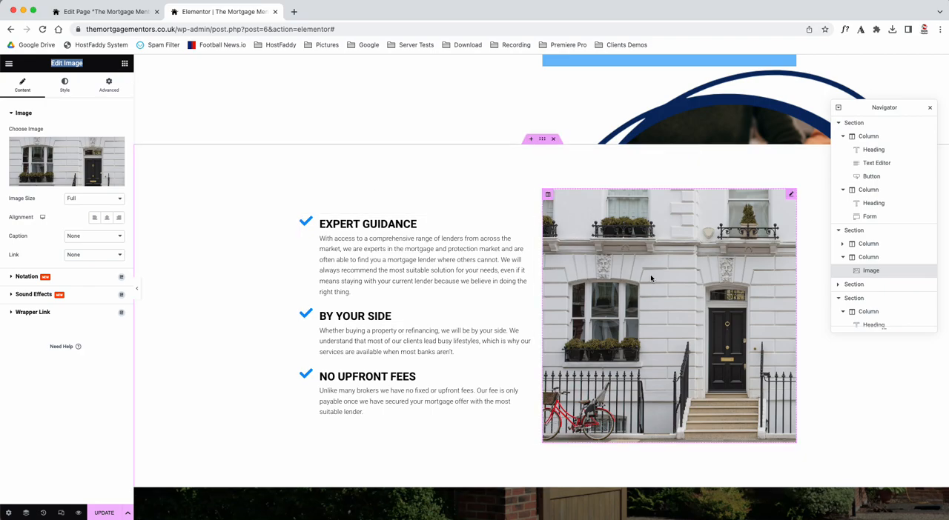
left_click(74, 171)
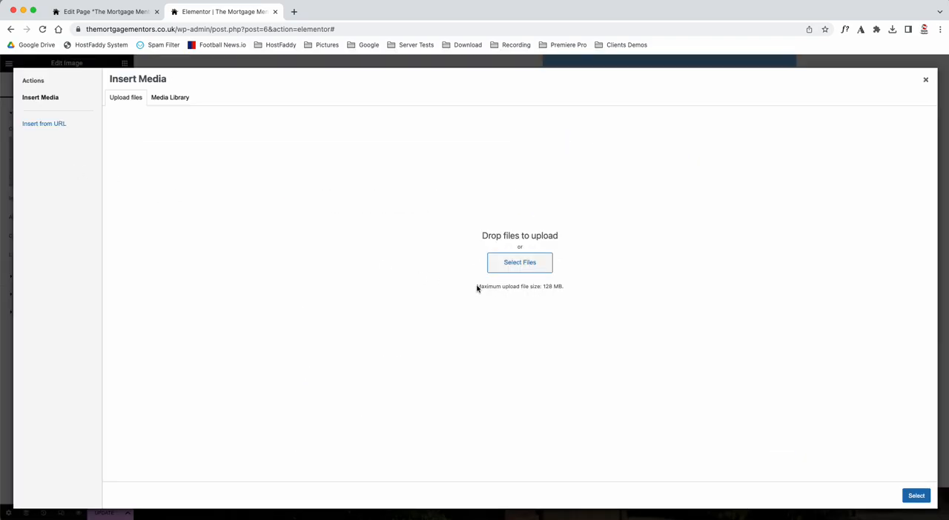
left_click(181, 101)
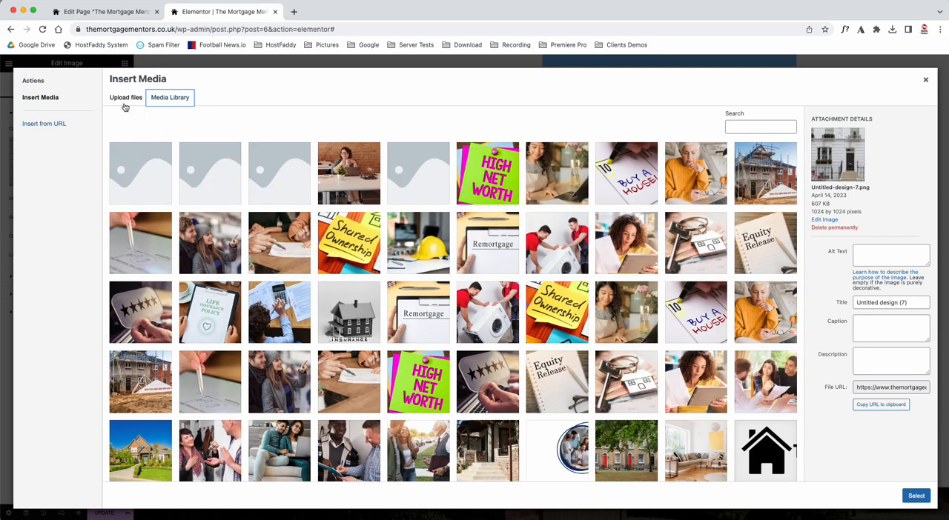
left_click(125, 97)
left_click(528, 270)
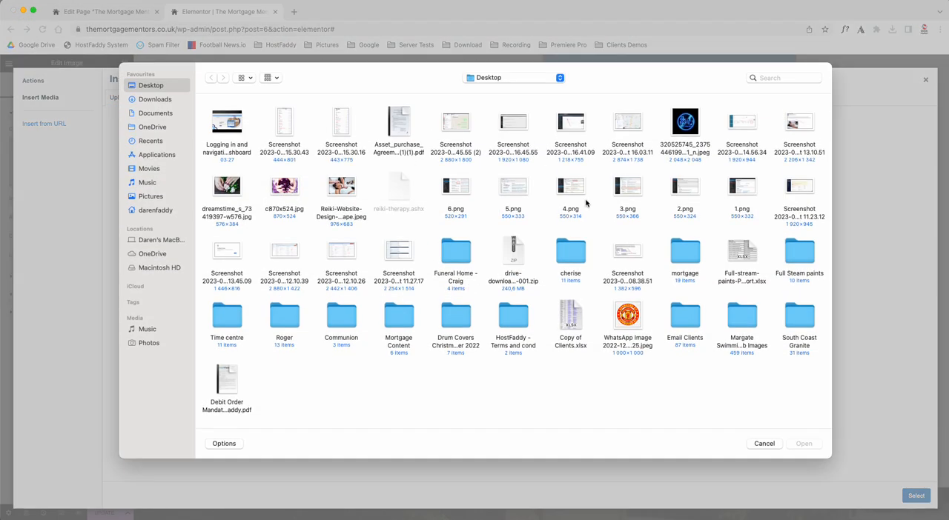
left_click(763, 443)
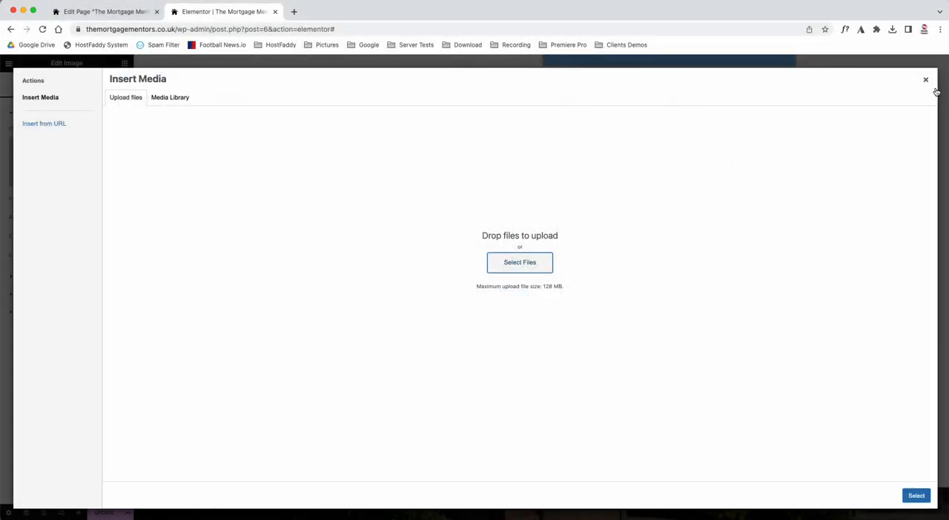
left_click(926, 80)
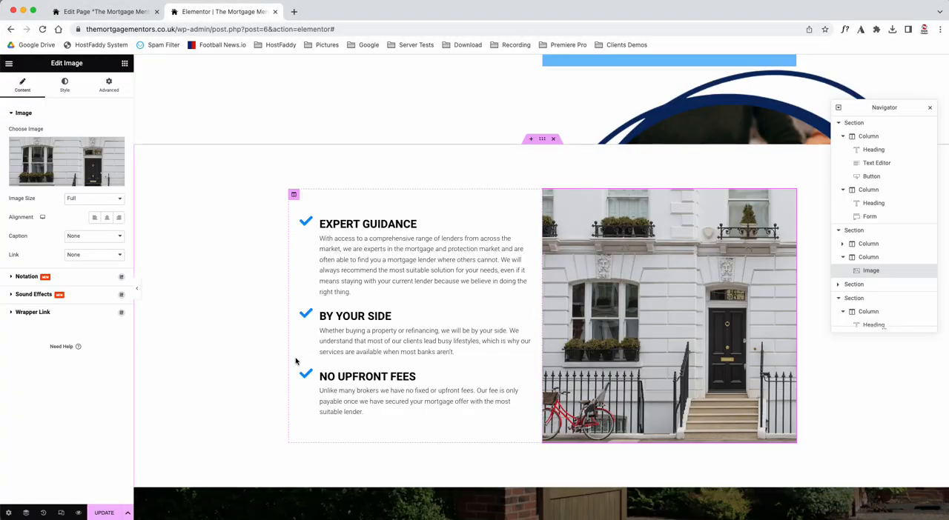
Step: Try "hi there" as the title of the Expert Guidance icon box, and restore the title to EXPERT GUIDANCE
scroll(298, 359, "down", 1)
left_click(356, 206)
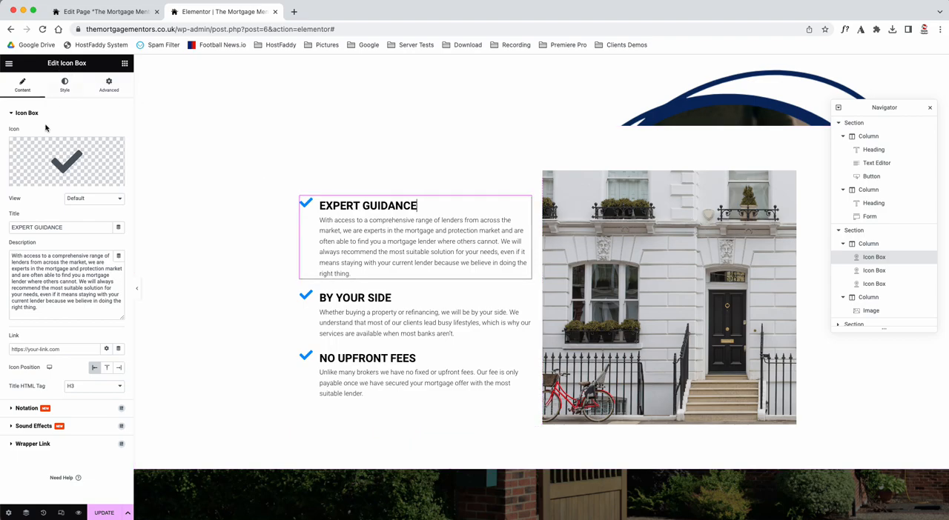
mouse_move(75, 160)
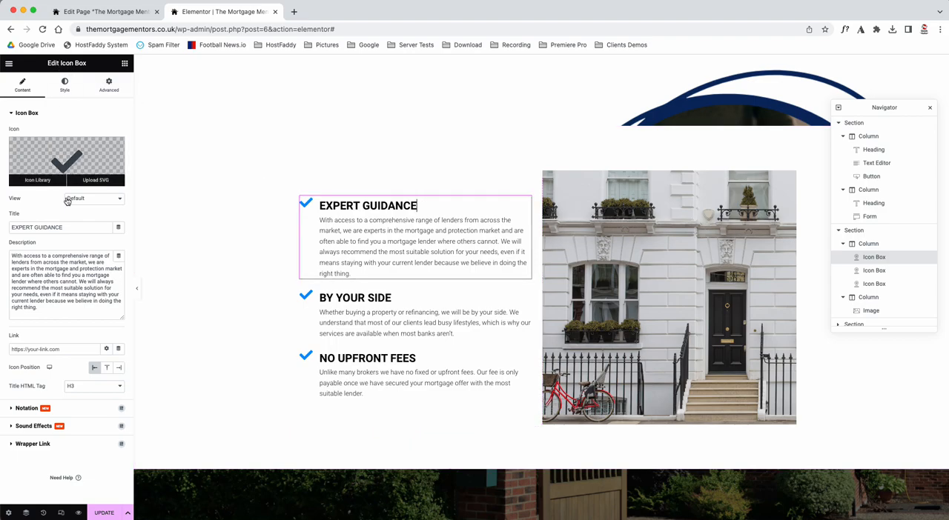
left_click_drag(15, 227, 69, 228)
left_click(69, 228)
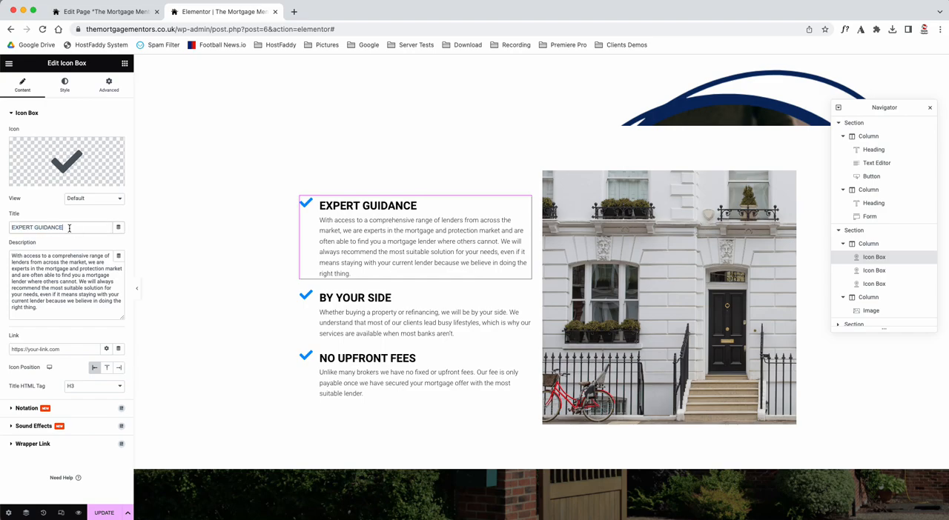
type("hi there")
key("BackSpace")
key("BackSpace")
key("BackSpace")
key("BackSpace")
key("BackSpace")
left_click(51, 282)
Step: Try the right and top icon positions on the Expert Guidance icon box, and set the position back to left
left_click(119, 368)
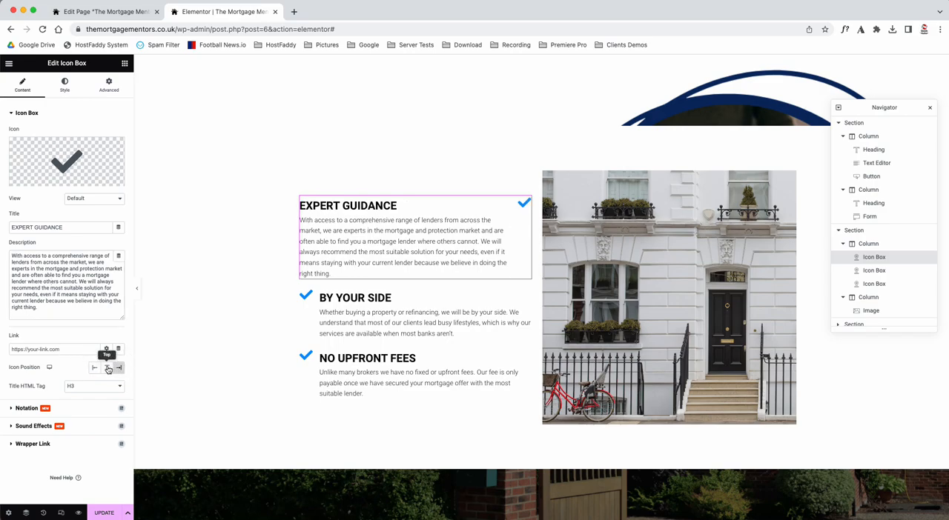
left_click(106, 369)
left_click(95, 370)
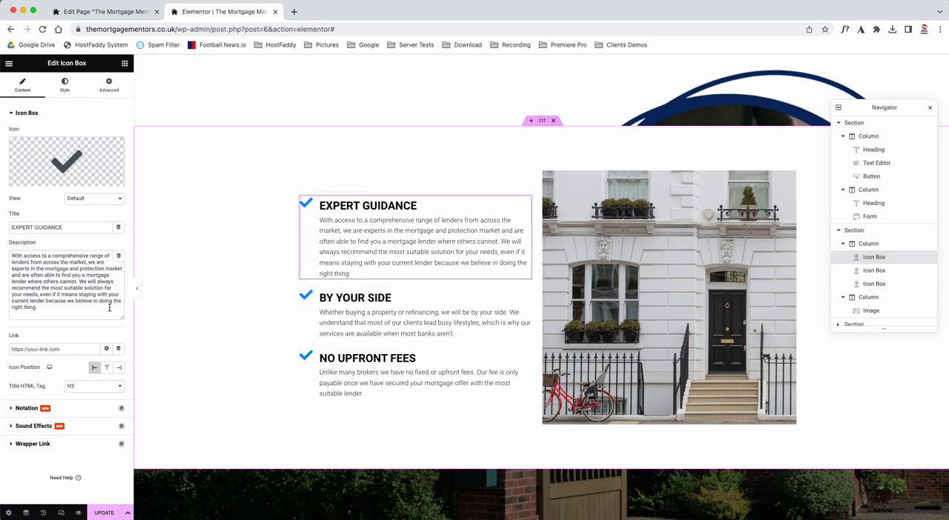
Step: Try red #F80000 as the icon's hover primary color in the Expert Guidance icon box, and reset the color
left_click(65, 86)
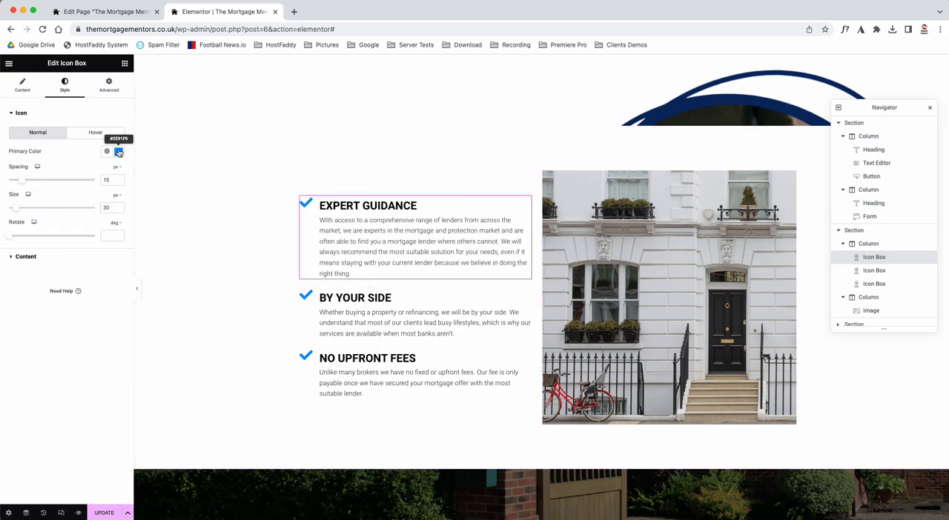
left_click(104, 133)
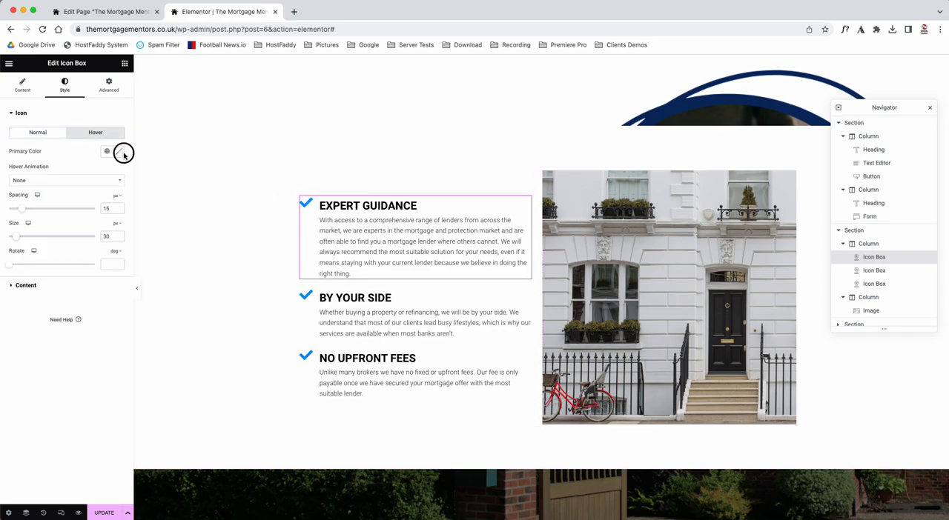
left_click(118, 152)
left_click(117, 186)
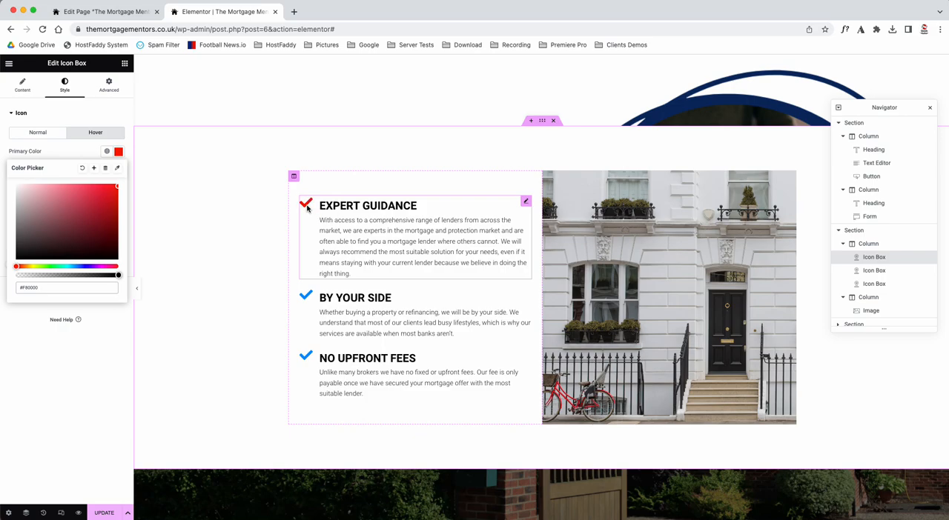
left_click(82, 167)
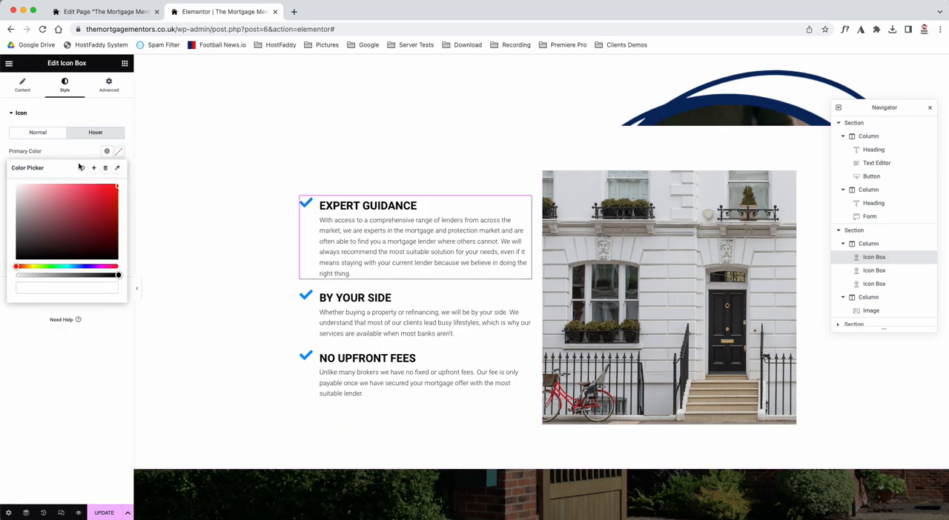
left_click(71, 154)
Step: Try the Grow and Bounce In hover animations on the Expert Guidance icon, and clear the animation back to None
left_click(42, 180)
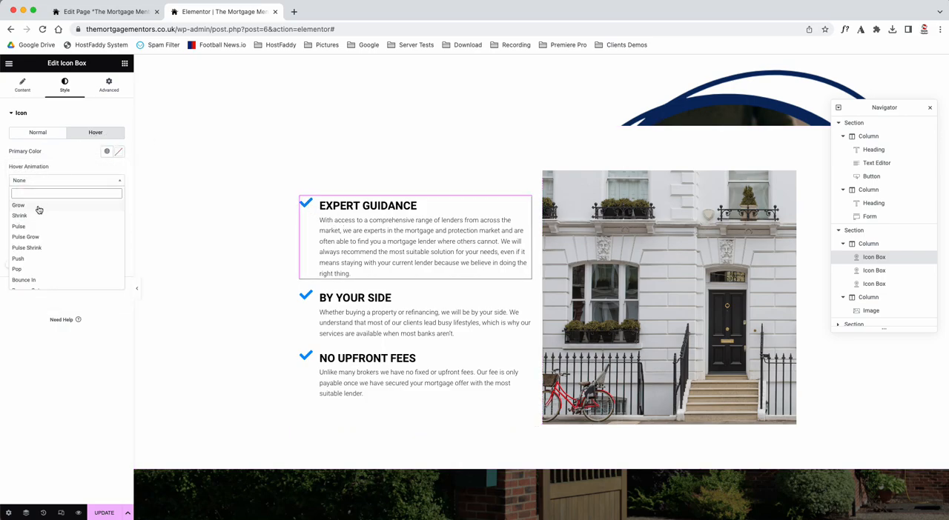
left_click(38, 209)
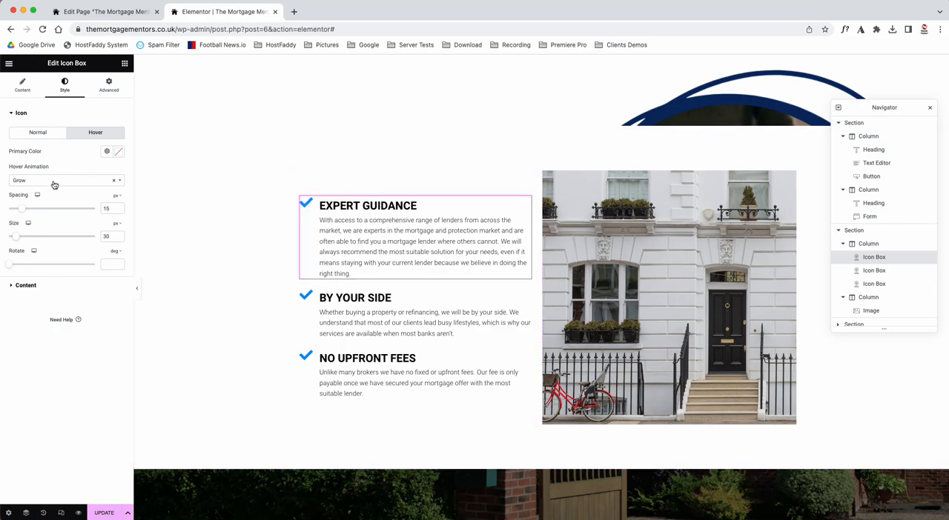
left_click(53, 182)
left_click(29, 280)
left_click(47, 182)
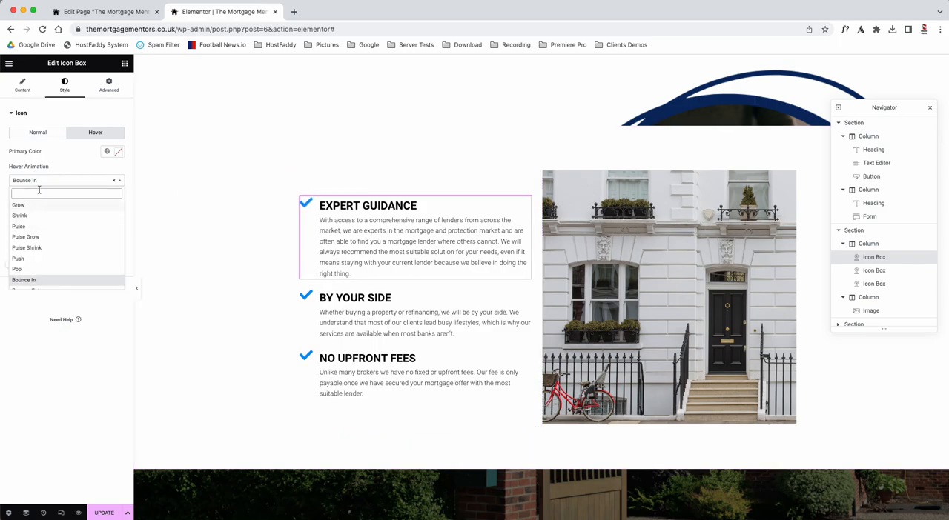
left_click(113, 180)
left_click(80, 172)
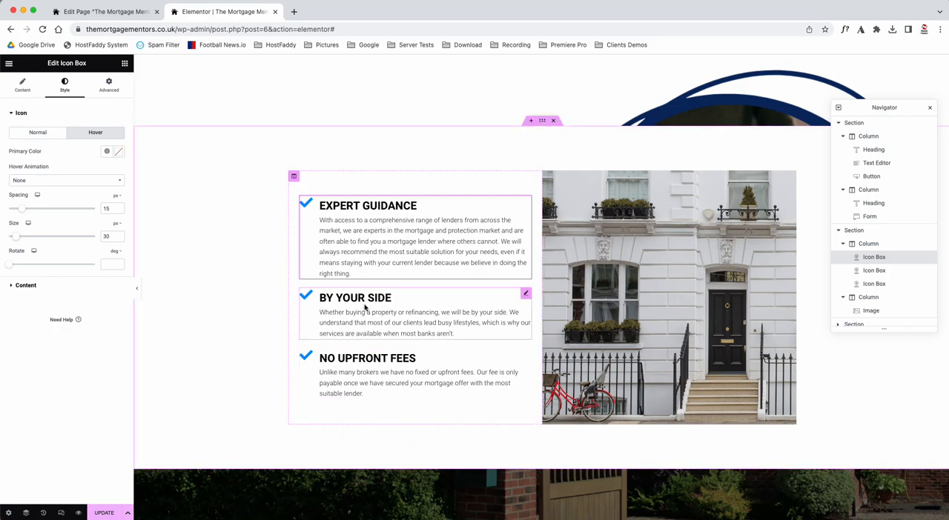
Step: Set the title color of the Expert Guidance icon box to black
left_click(19, 288)
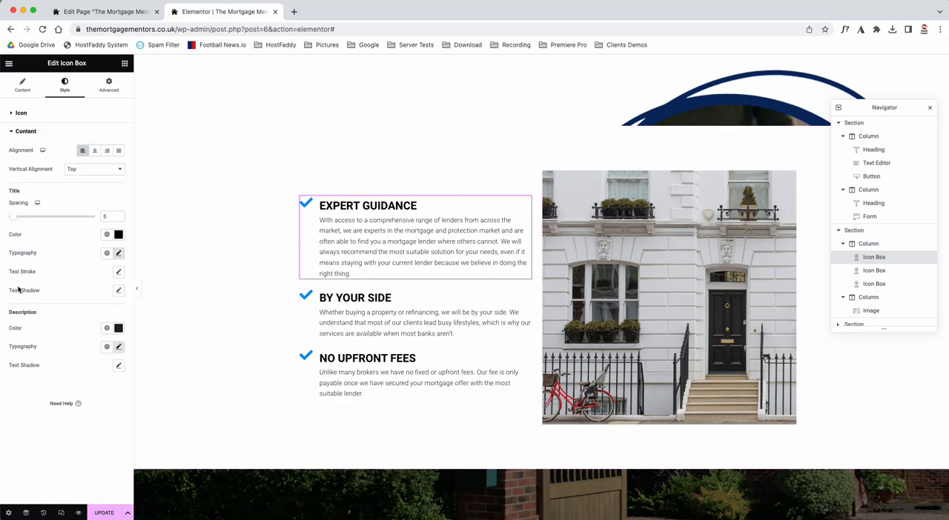
left_click(119, 234)
left_click_drag(74, 292, 6, 392)
left_click(55, 191)
Step: Try a dark grey description color on the Expert Guidance icon box
left_click(118, 328)
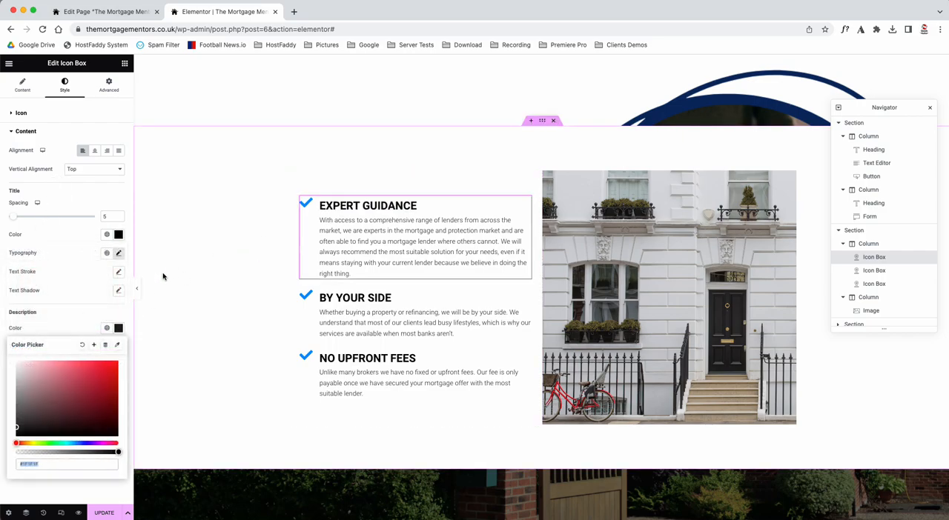
left_click_drag(106, 386, 13, 435)
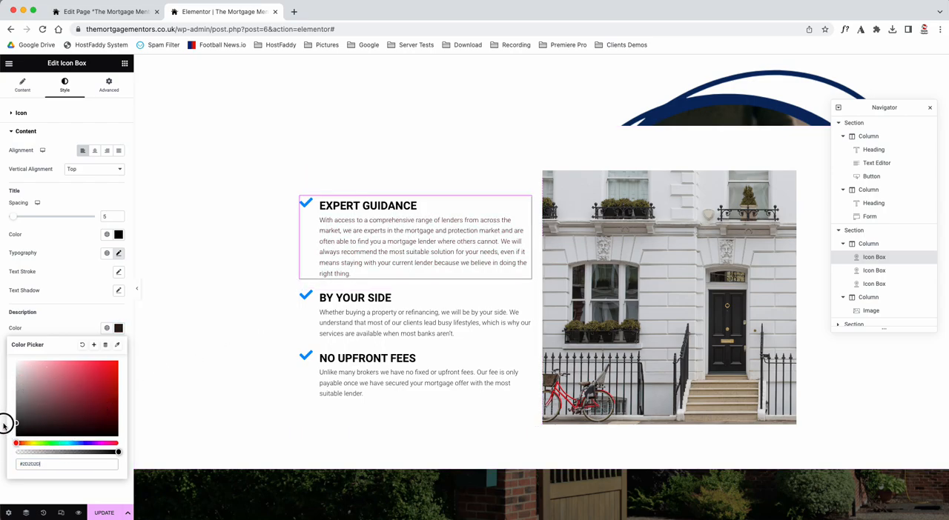
left_click(64, 316)
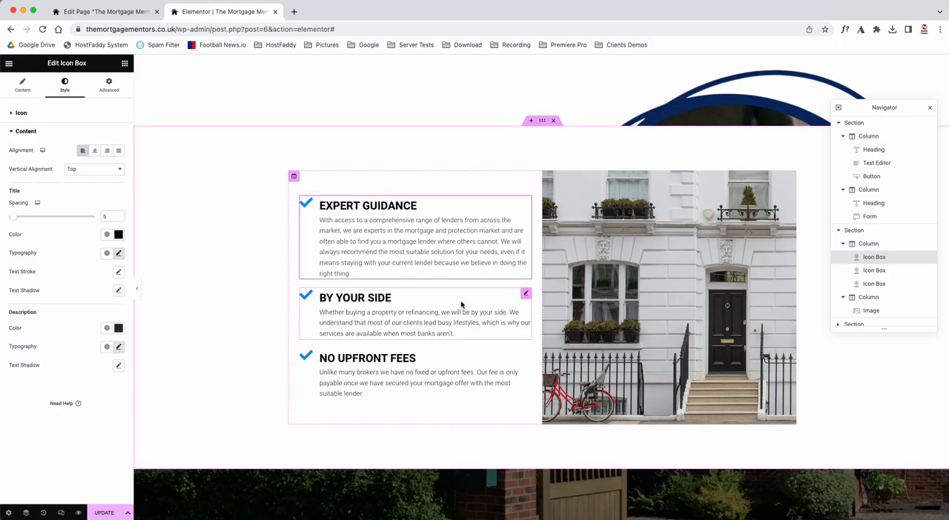
Step: Set the description color of the Expert Guidance icon box to black #000000
left_click(526, 295)
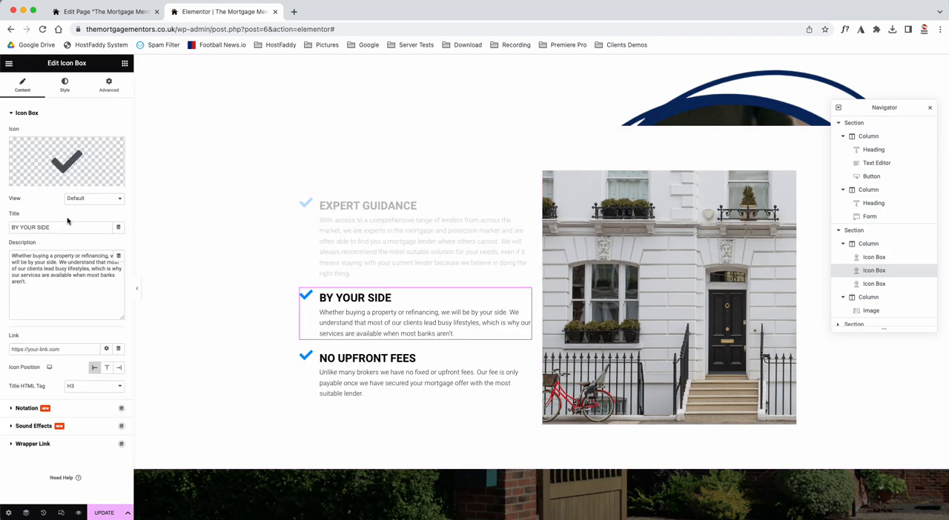
left_click(445, 232)
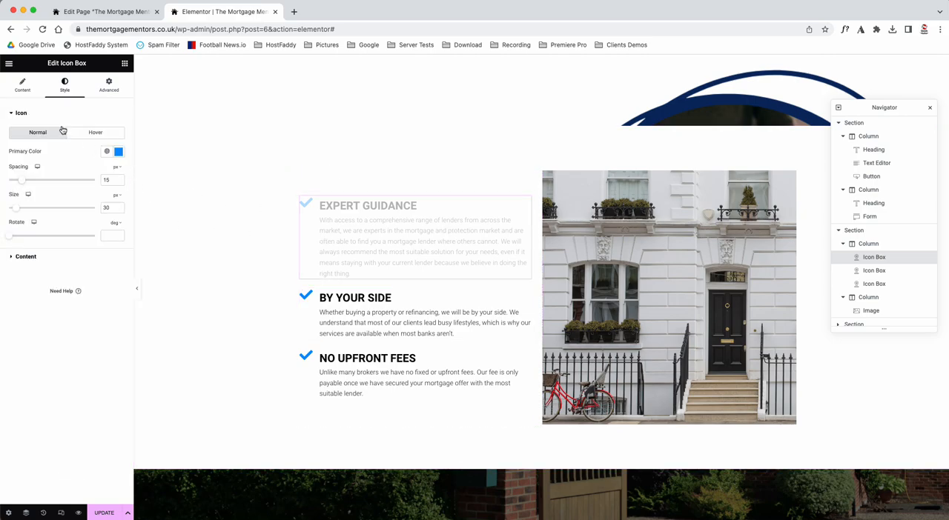
left_click(486, 234)
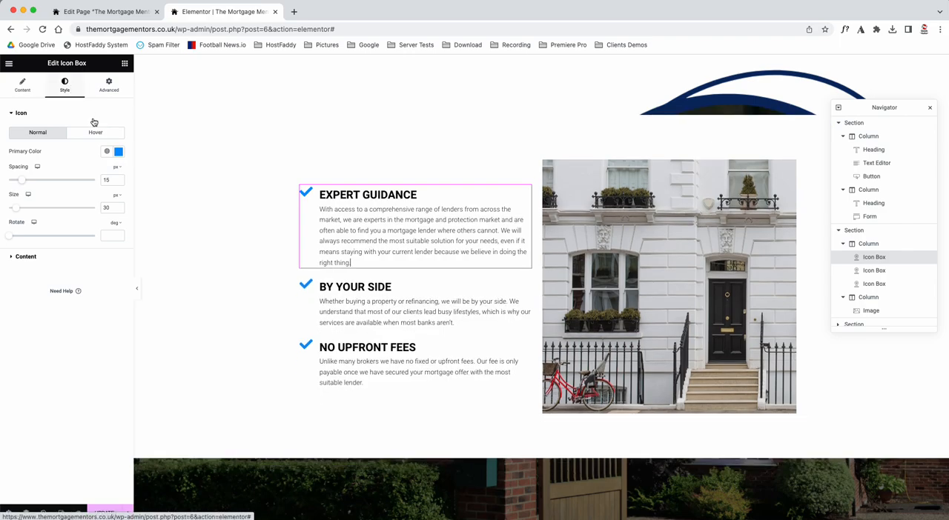
left_click(26, 257)
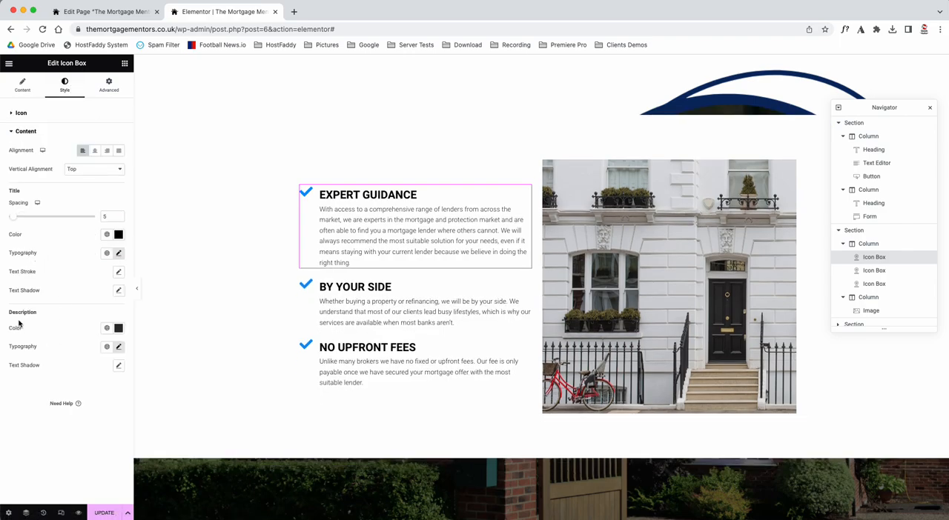
left_click(118, 328)
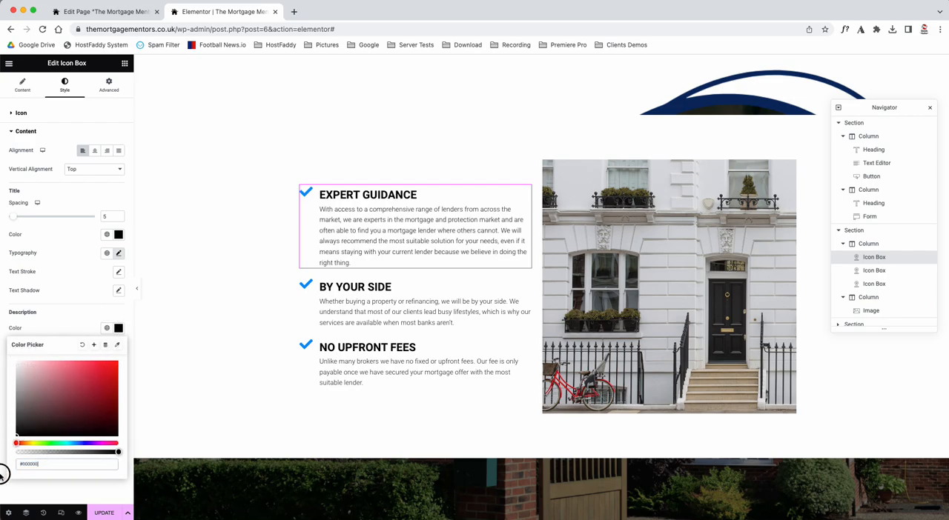
left_click(52, 325)
Step: Set the description typography weight of the Expert Guidance icon box to 400 (Normal)
left_click(118, 346)
left_click(88, 436)
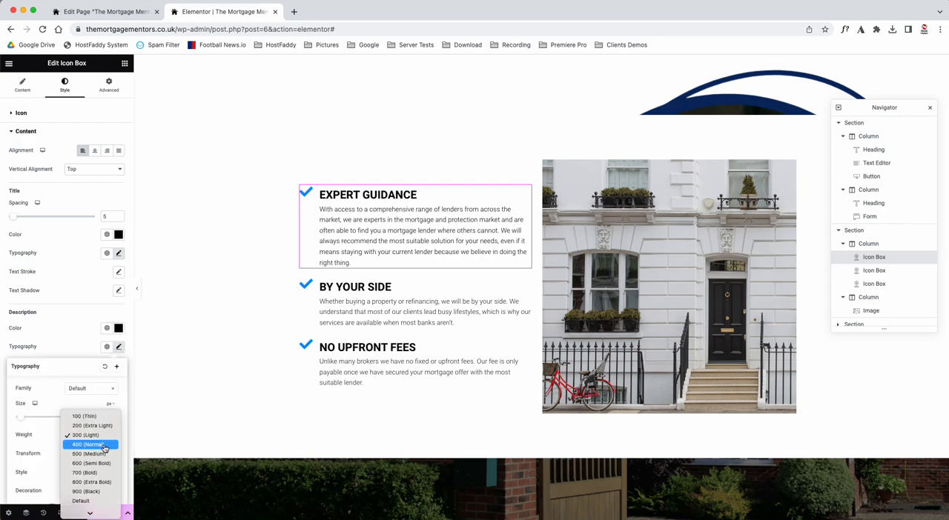
left_click(102, 445)
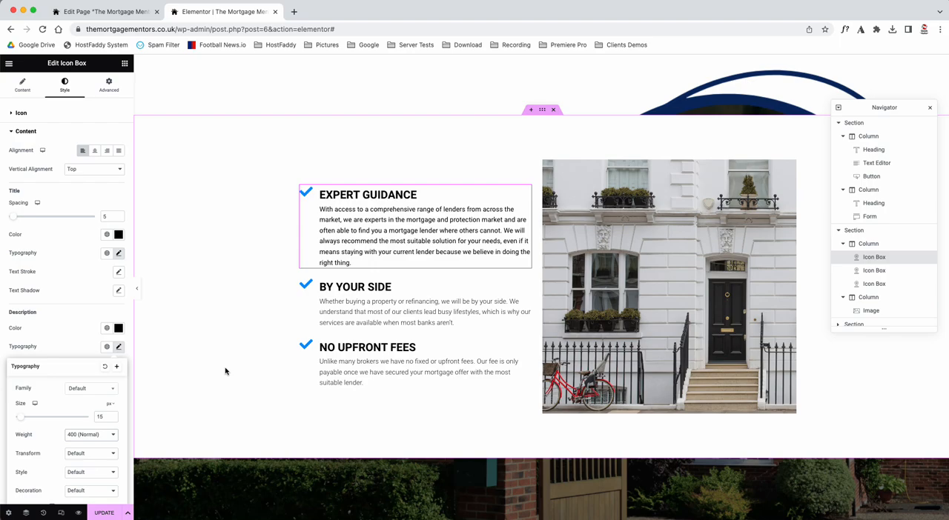
Step: Copy the Expert Guidance icon box and paste its style onto the By Your Side icon box
right_click(373, 251)
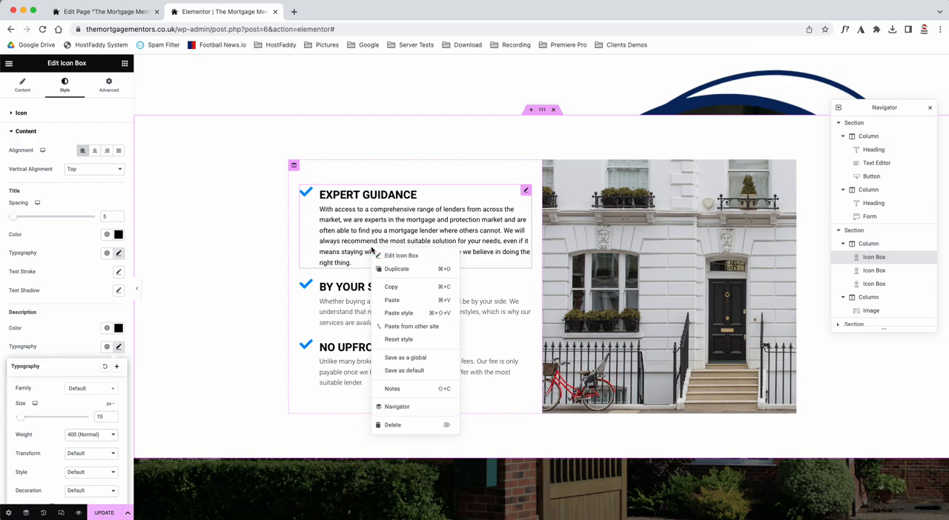
left_click(397, 287)
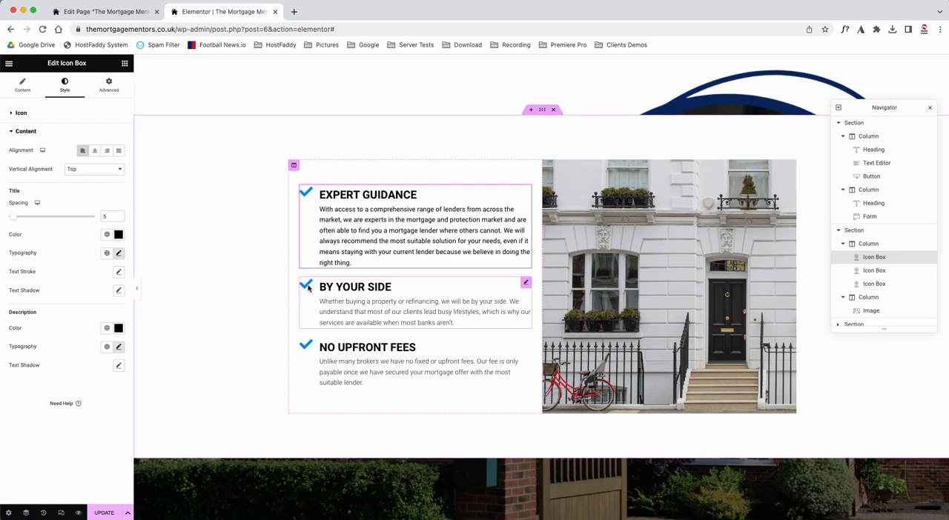
right_click(380, 315)
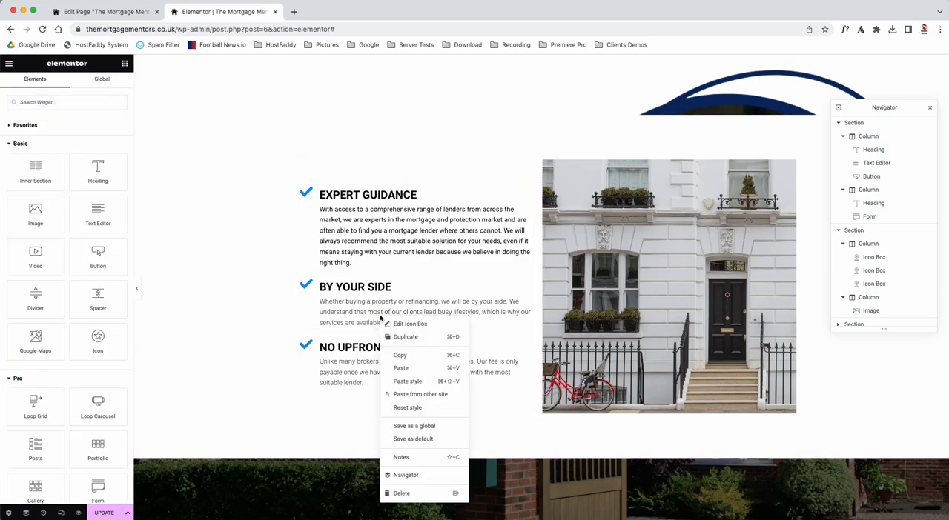
left_click(409, 384)
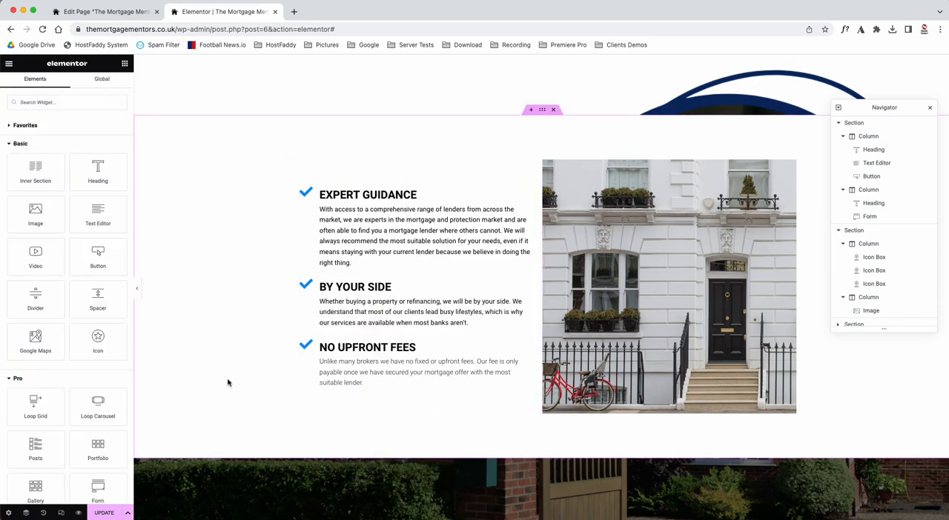
Step: Copy the No Upfront Fees icon box and paste its style onto the By Your Side and Expert Guidance boxes
right_click(355, 374)
left_click(373, 375)
right_click(370, 310)
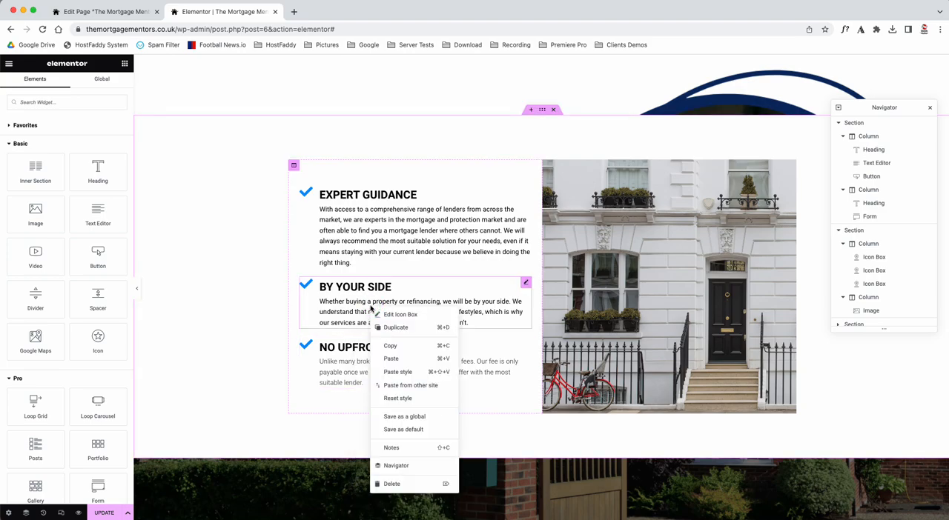
left_click(398, 376)
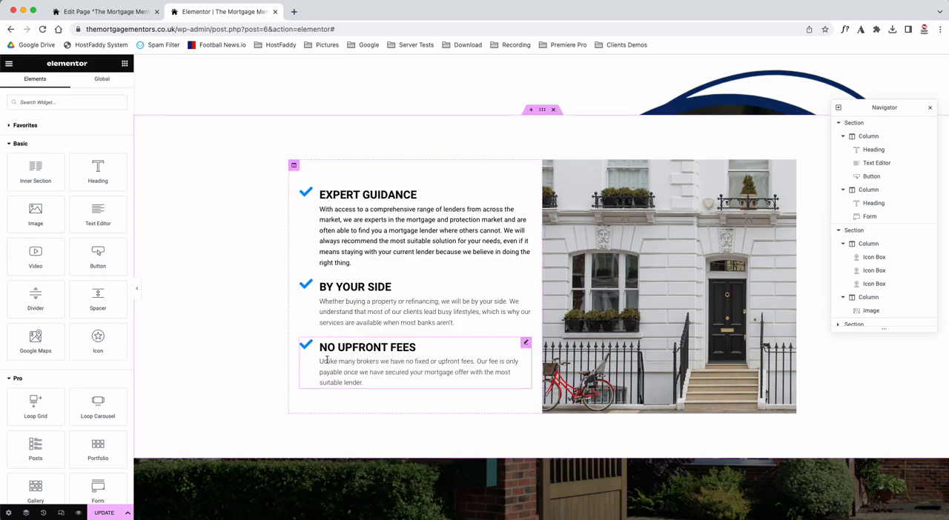
right_click(356, 240)
left_click(383, 304)
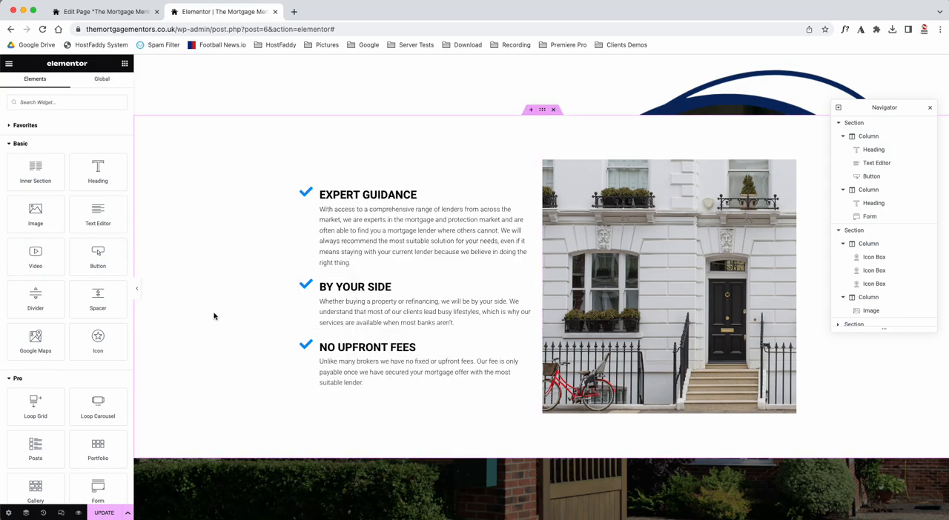
left_click_drag(320, 194, 427, 195)
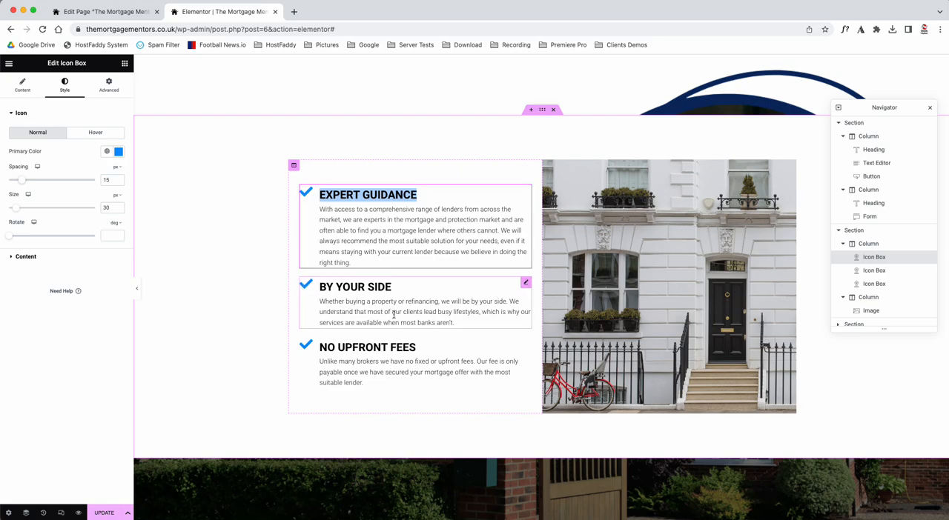
scroll(394, 314, "down", 5)
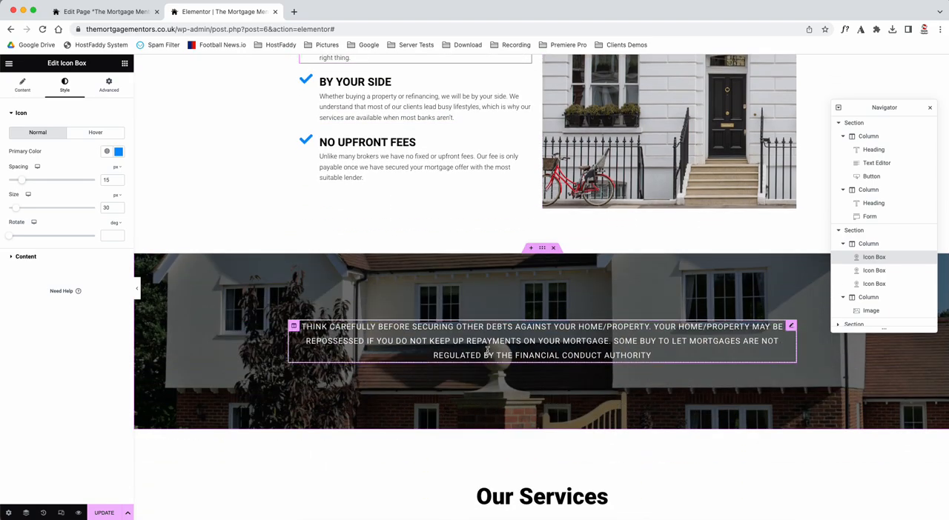
scroll(445, 250, "up", 3)
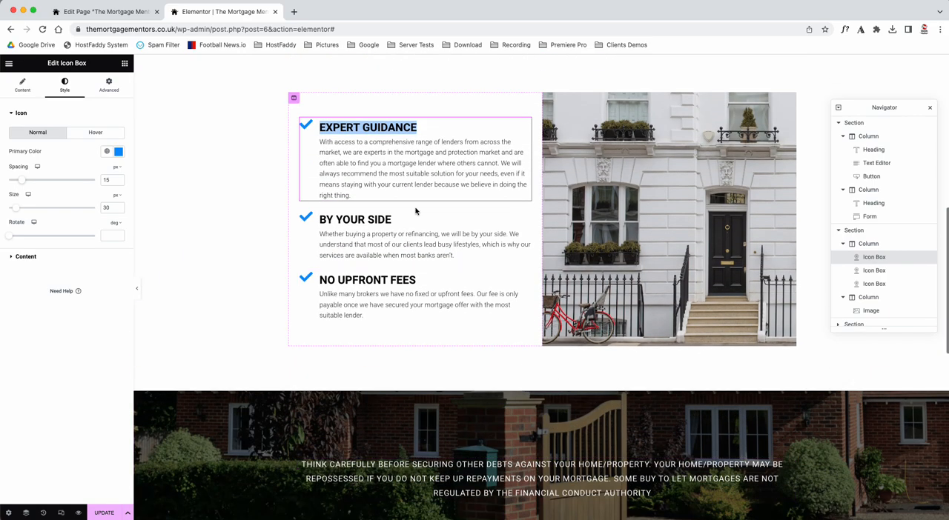
Step: Examine the column's advanced settings and the heading's title text and style options in the repossession warning section
scroll(392, 336, "down", 3)
scroll(392, 336, "down", 1)
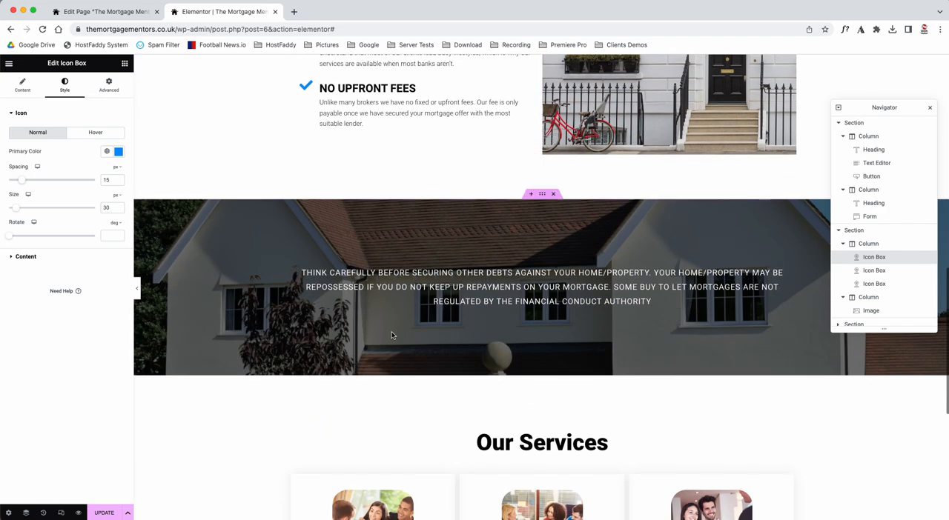
left_click(295, 272)
left_click(103, 89)
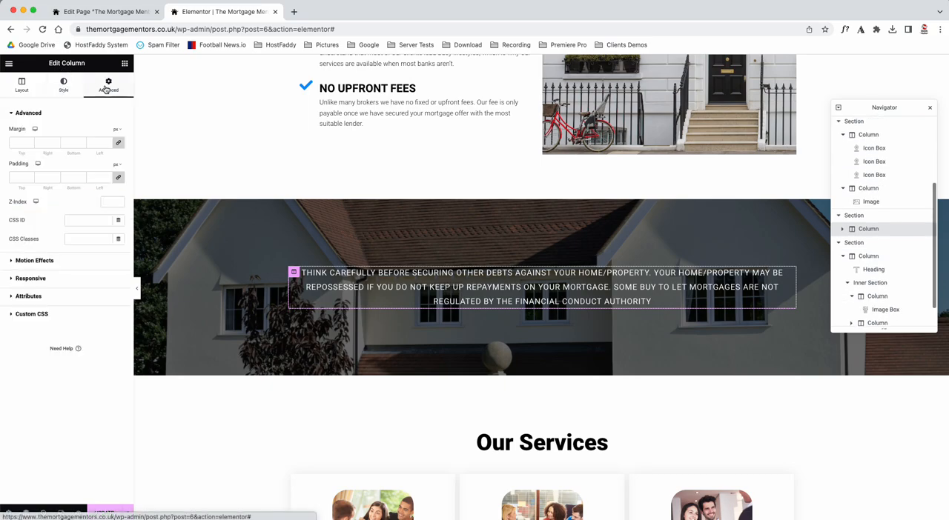
left_click(364, 284)
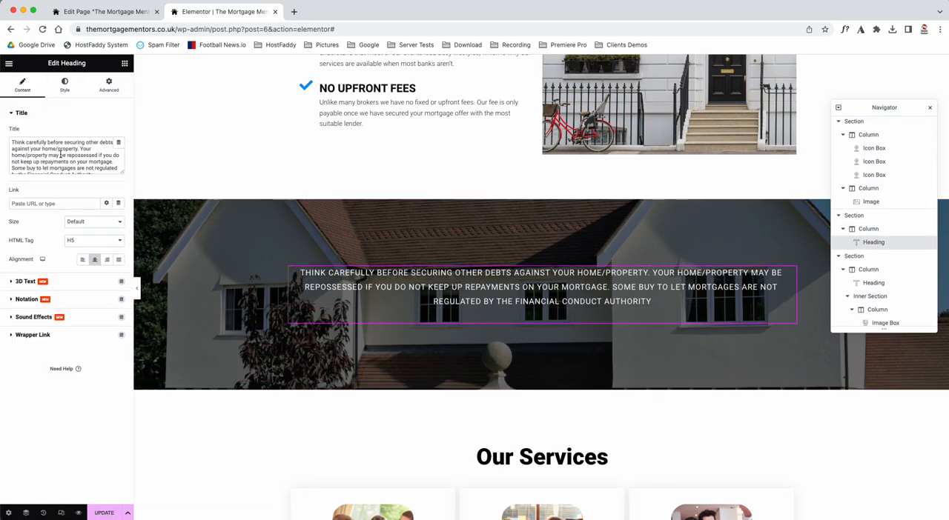
left_click_drag(122, 172, 125, 192)
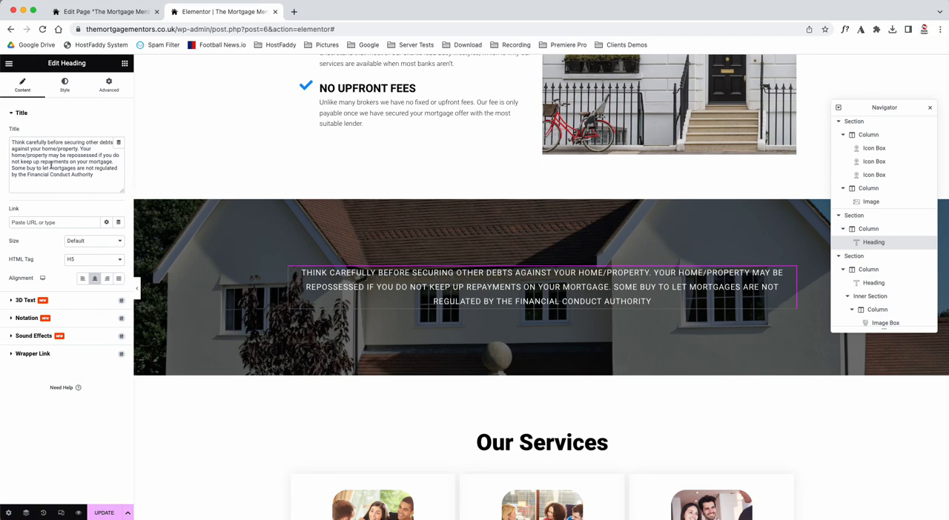
left_click(64, 84)
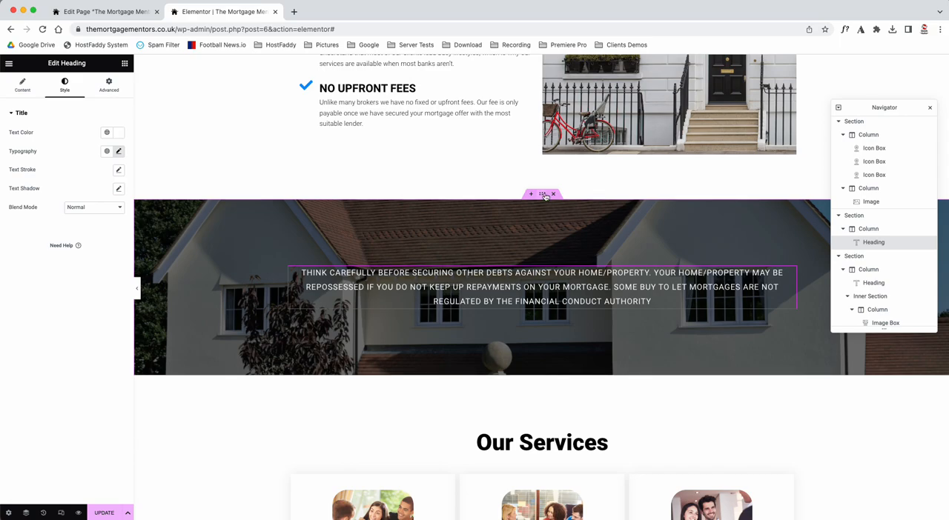
Step: Examine the warning section's layout and background image settings, and compare with the hero section at the start of the page
left_click(542, 195)
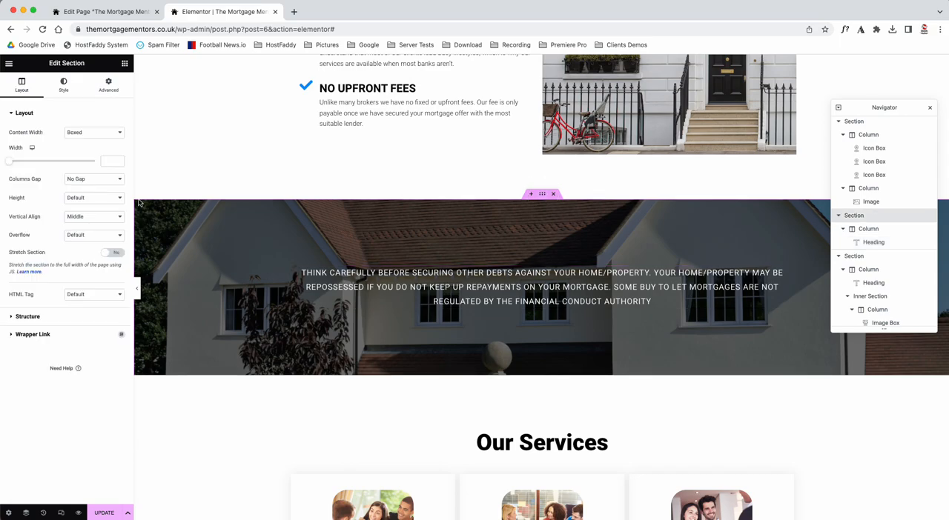
left_click(66, 93)
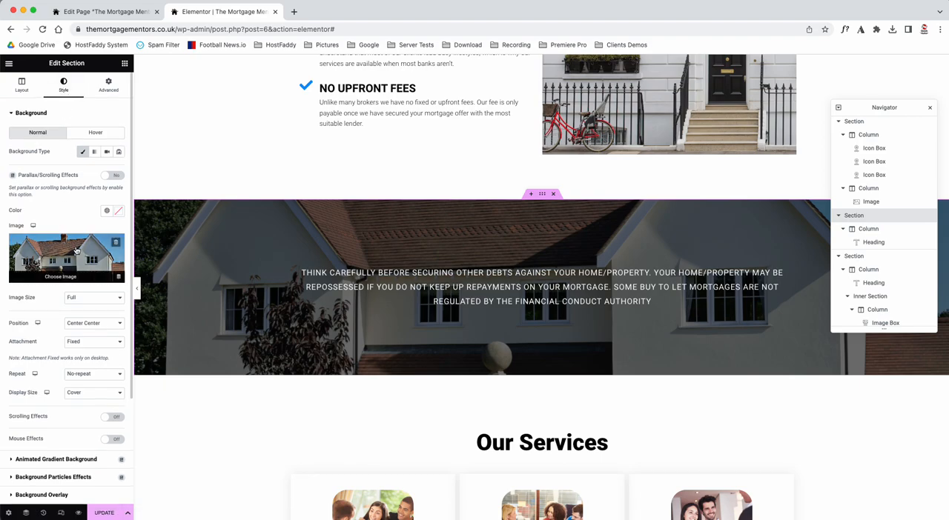
scroll(318, 258, "up", 10)
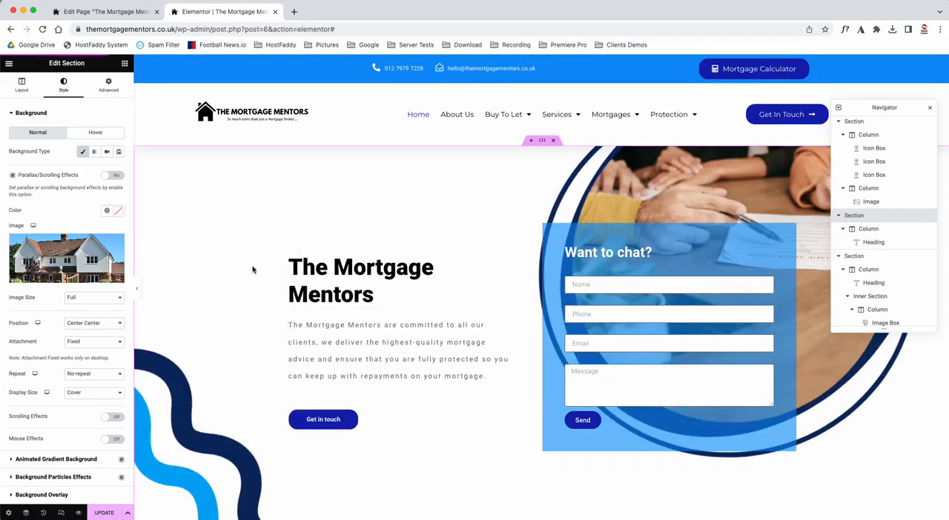
scroll(252, 270, "down", 15)
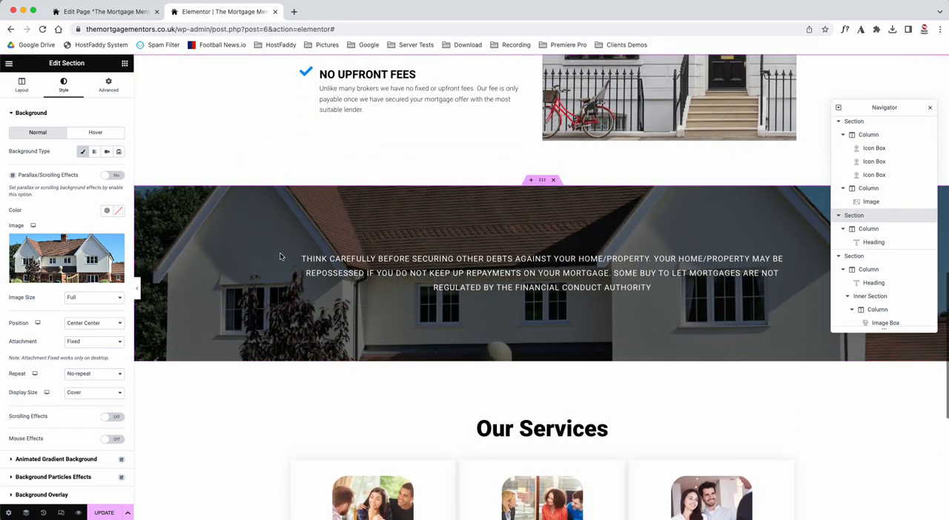
Step: Set the background overlay opacity of the repossession warning section to 0.52
scroll(45, 385, "down", 3)
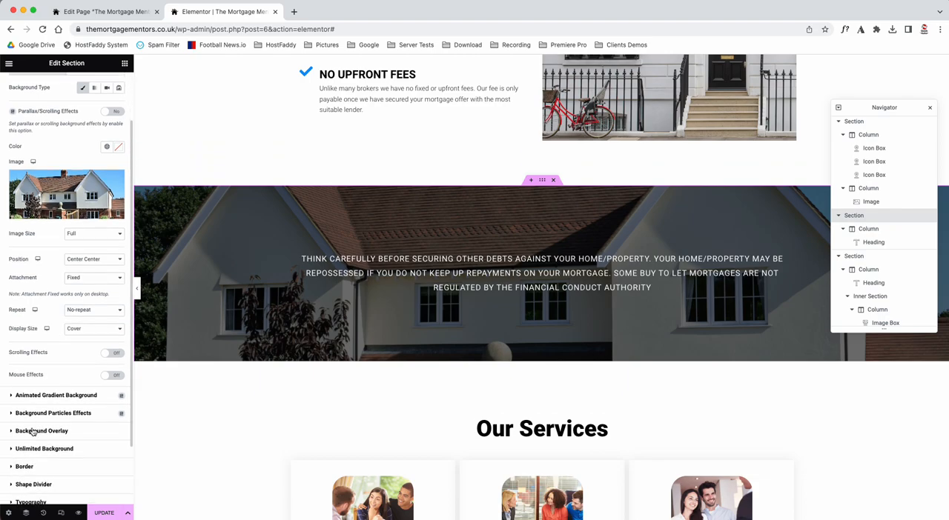
left_click(25, 431)
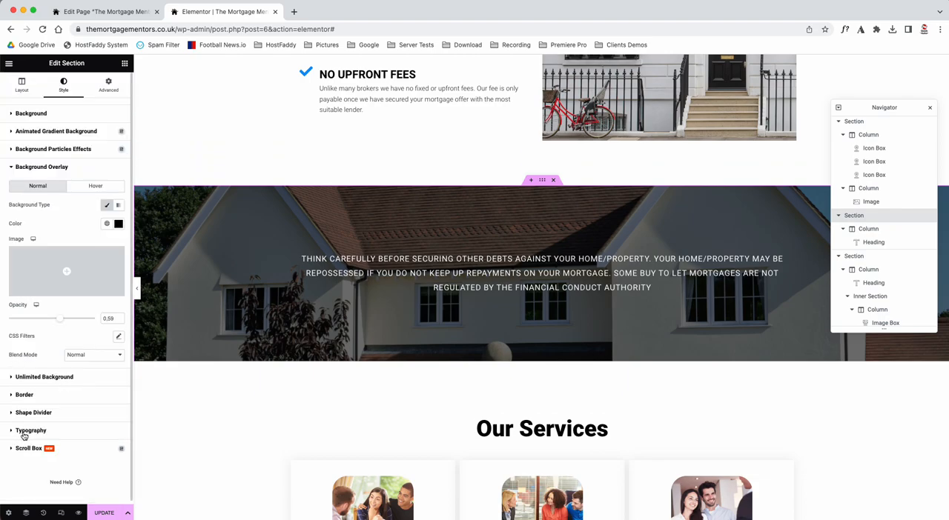
left_click(61, 319)
mouse_move(61, 318)
left_mouse_down()
mouse_move(2, 318)
mouse_move(54, 320)
left_mouse_up()
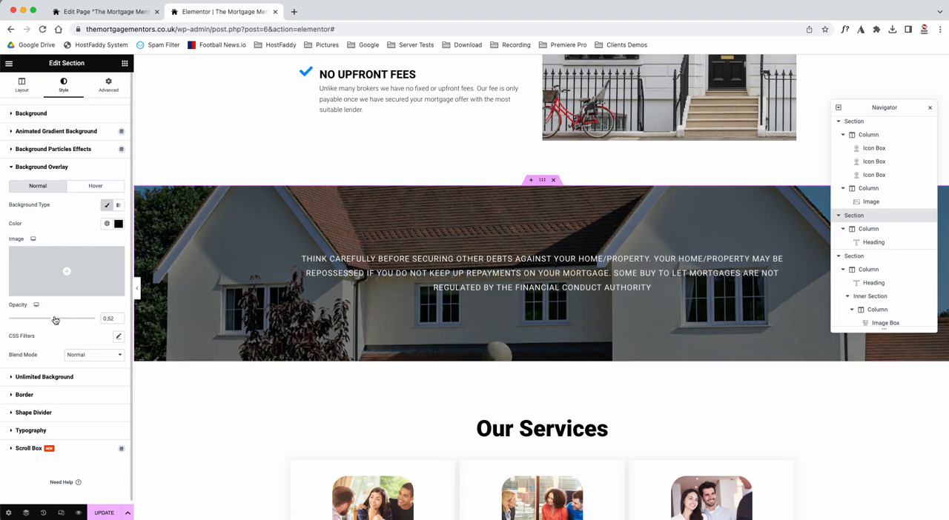
Step: Try other background overlay colors on the warning section and return the color to black #000000
left_click(75, 234)
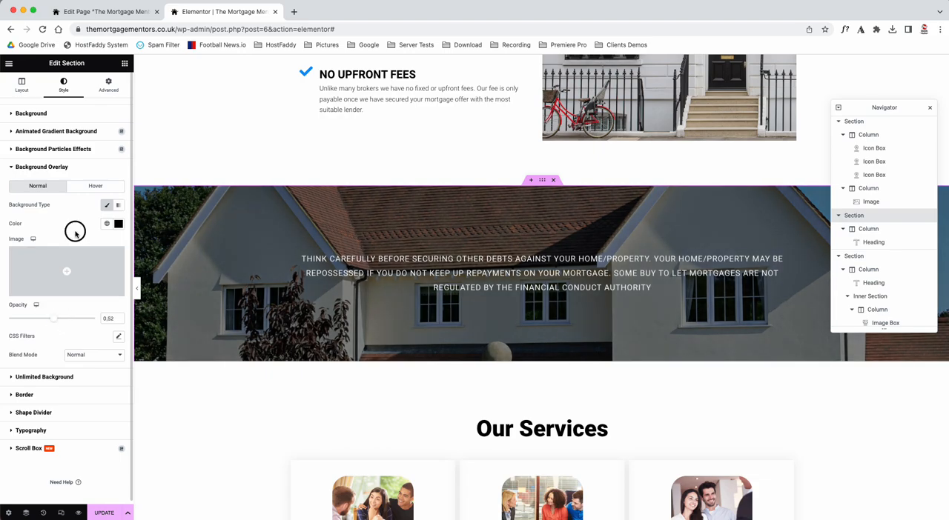
left_click(119, 223)
left_click(116, 257)
left_click(37, 253)
left_click_drag(36, 253, 8, 337)
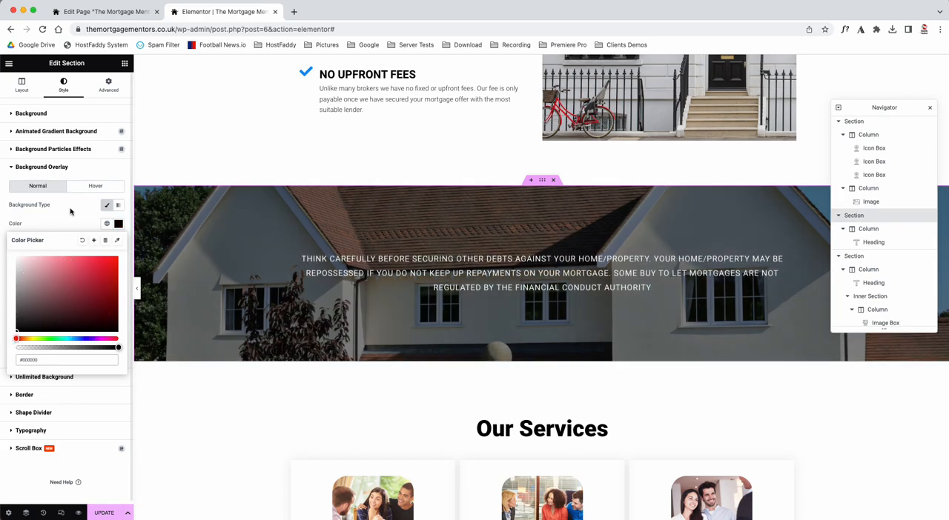
left_click(70, 212)
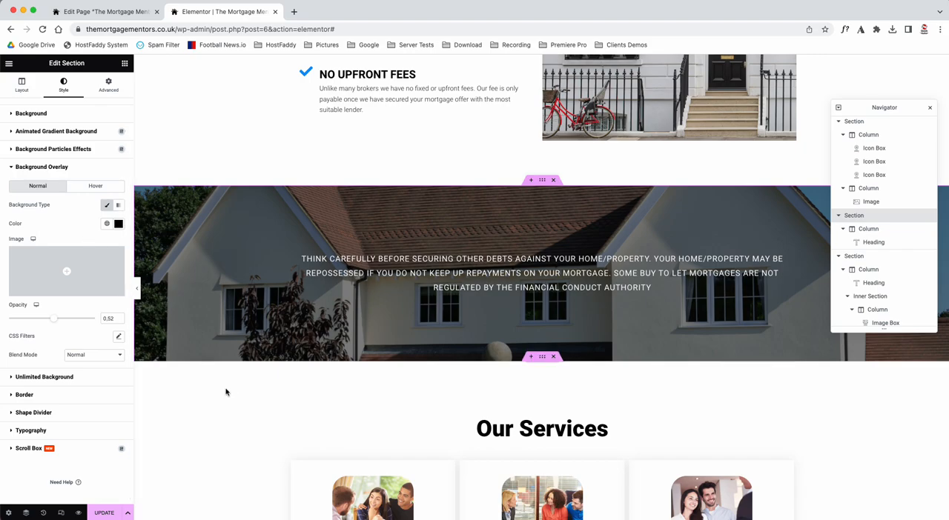
Step: Examine the Our Services section's layout settings, its main column's settings and its heading's content settings
scroll(226, 393, "down", 2)
scroll(226, 392, "down", 6)
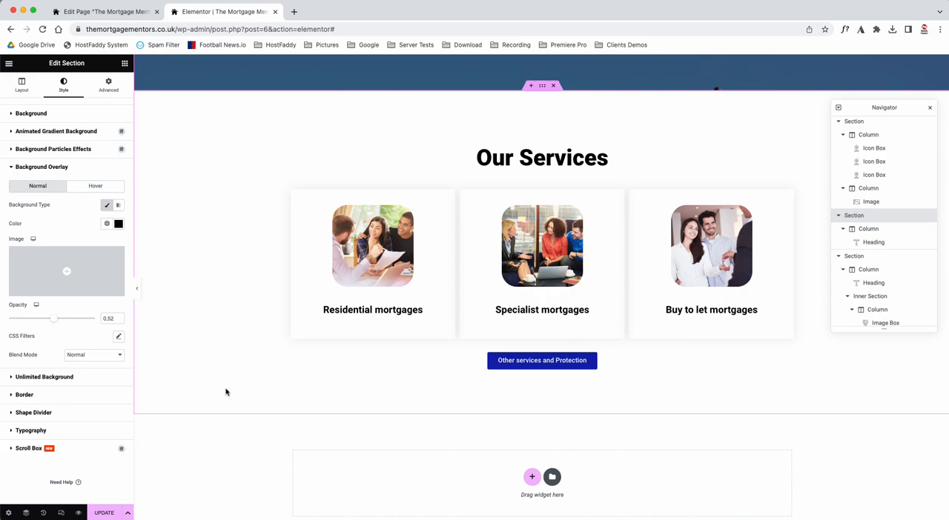
left_click(544, 87)
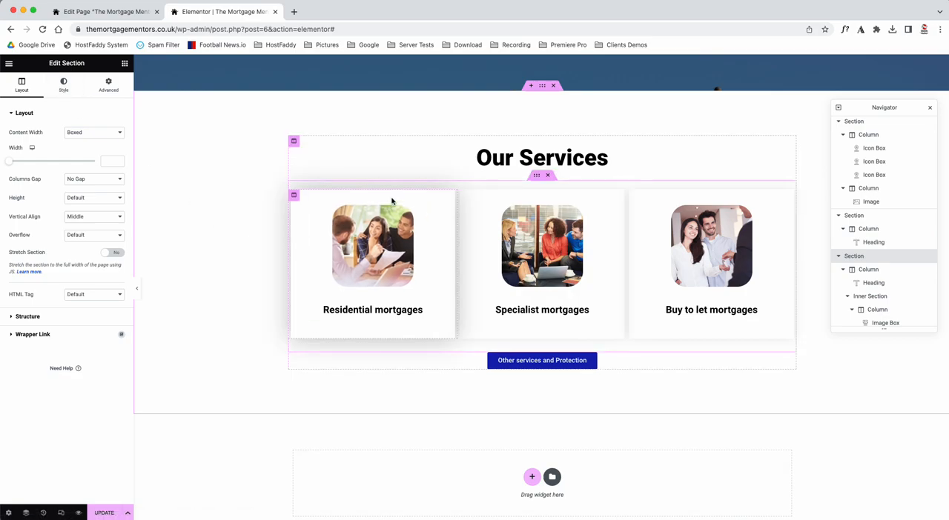
left_click(294, 142)
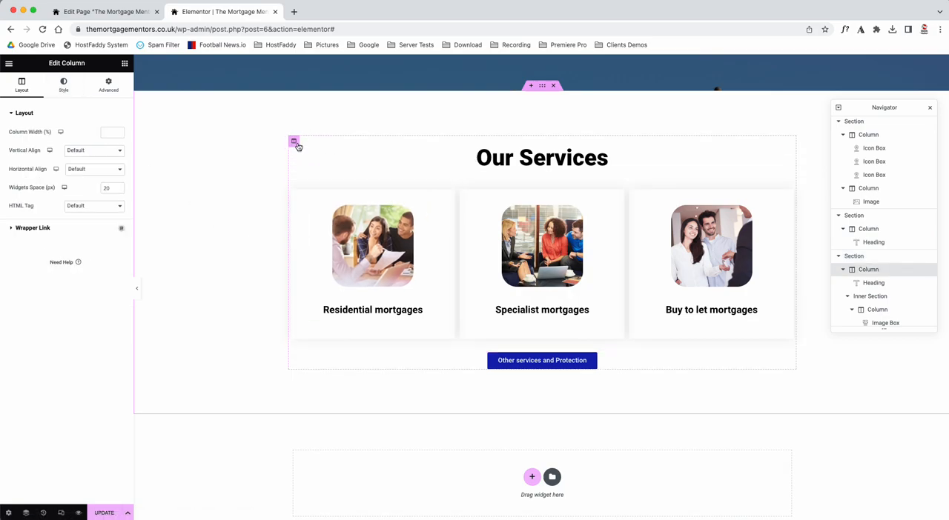
left_click(503, 159)
left_click_drag(44, 65, 95, 65)
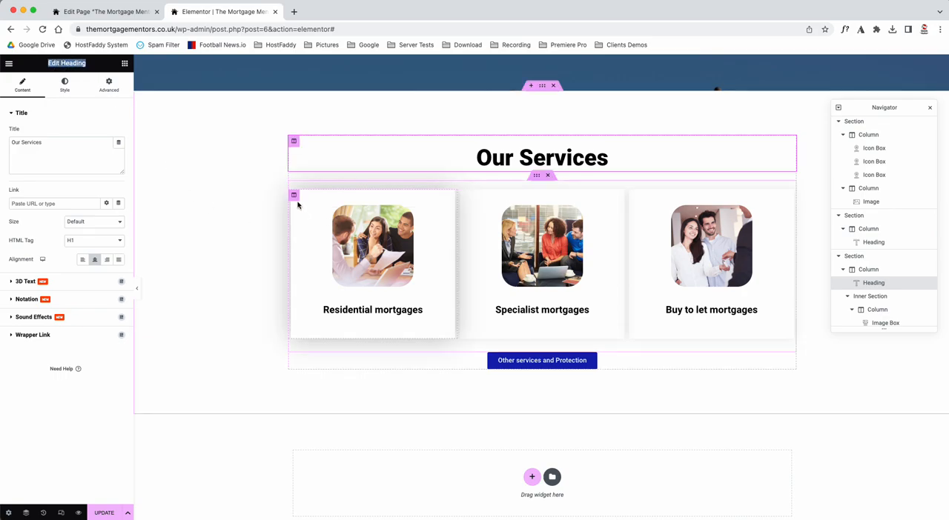
Step: Examine the Residential mortgages card's column style settings and its image box's content and style settings
left_click(294, 196)
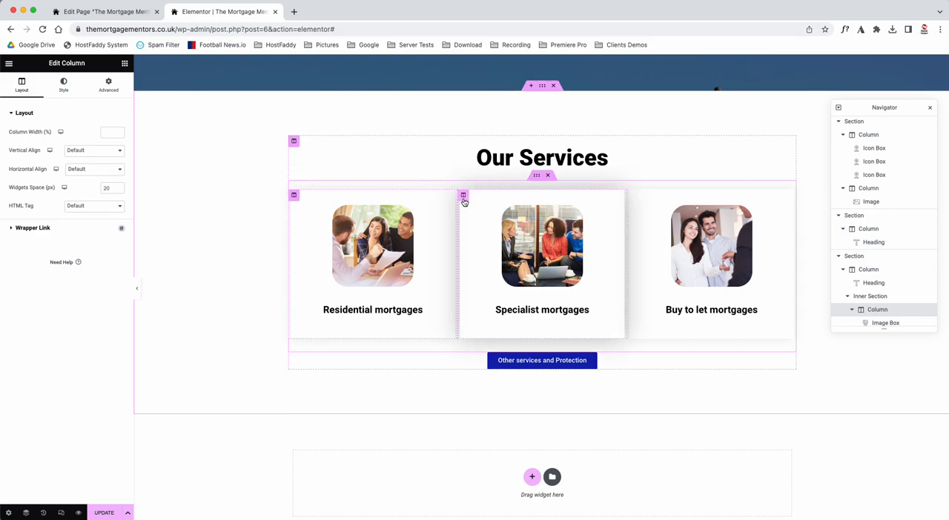
left_click(63, 86)
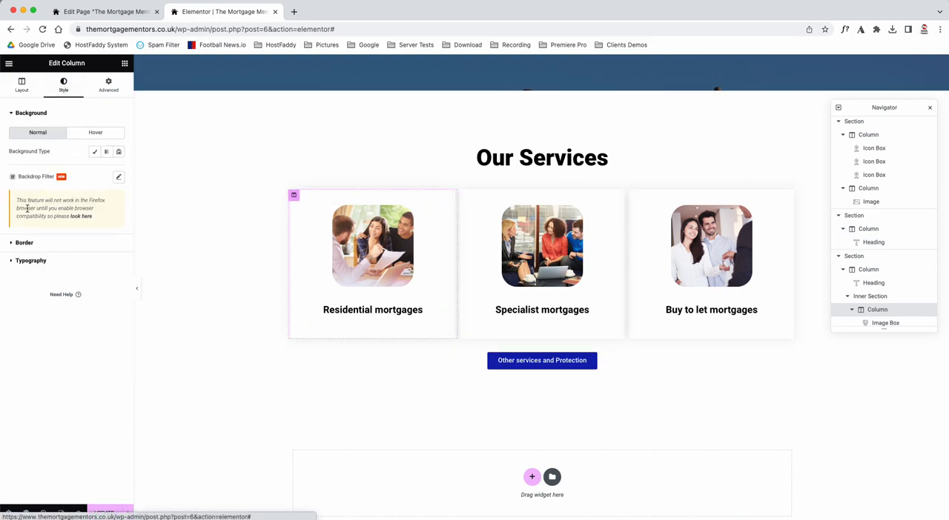
left_click(361, 241)
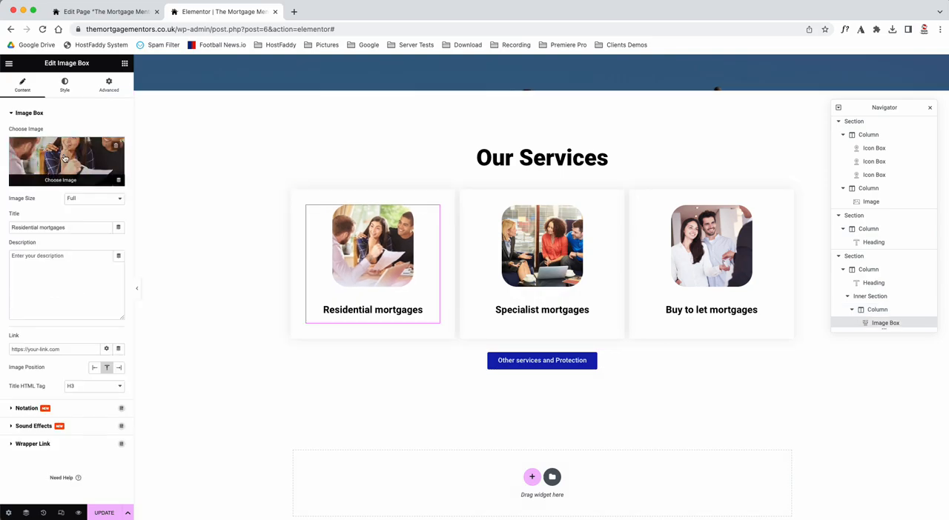
left_click_drag(44, 63, 93, 65)
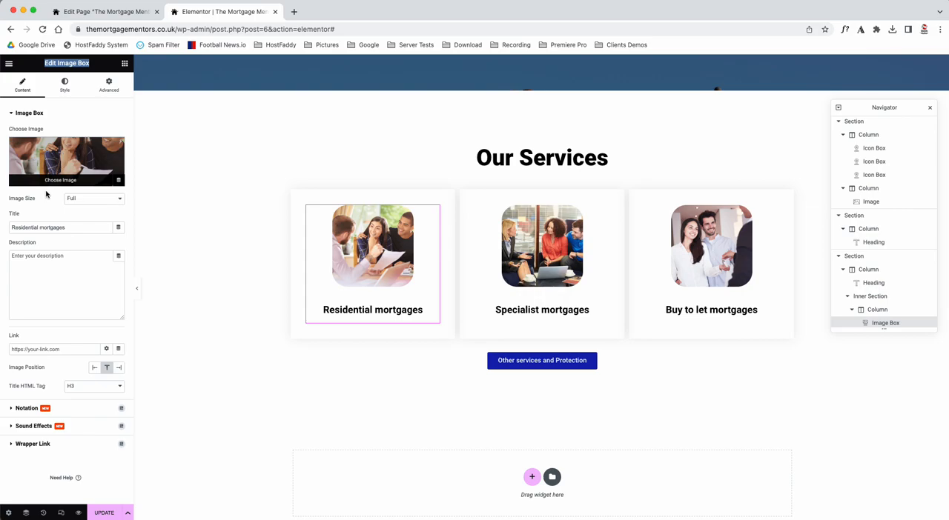
left_click(63, 86)
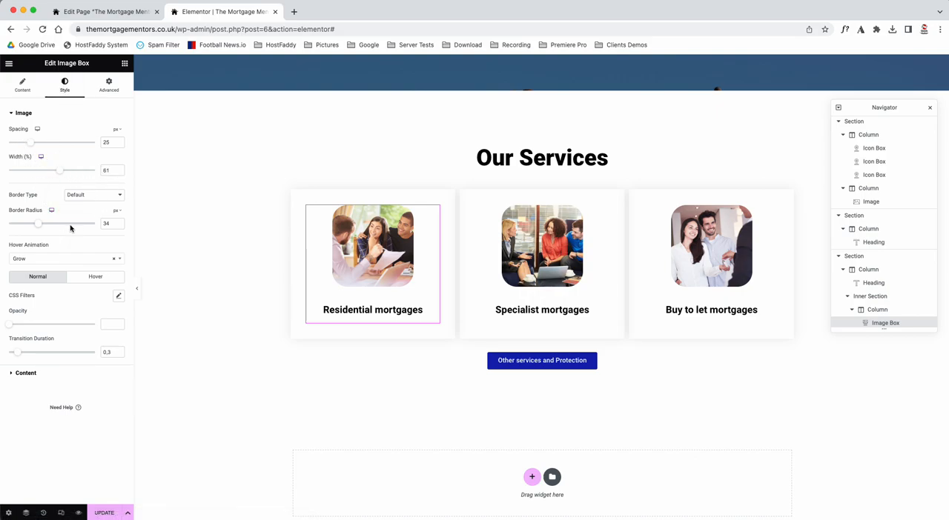
Step: Try border radius 44 and the Pulse Grow hover animation on the Residential mortgages image, and return them to 34 and Grow
mouse_move(40, 227)
left_mouse_down()
mouse_move(4, 222)
mouse_move(138, 218)
mouse_move(52, 222)
left_mouse_up()
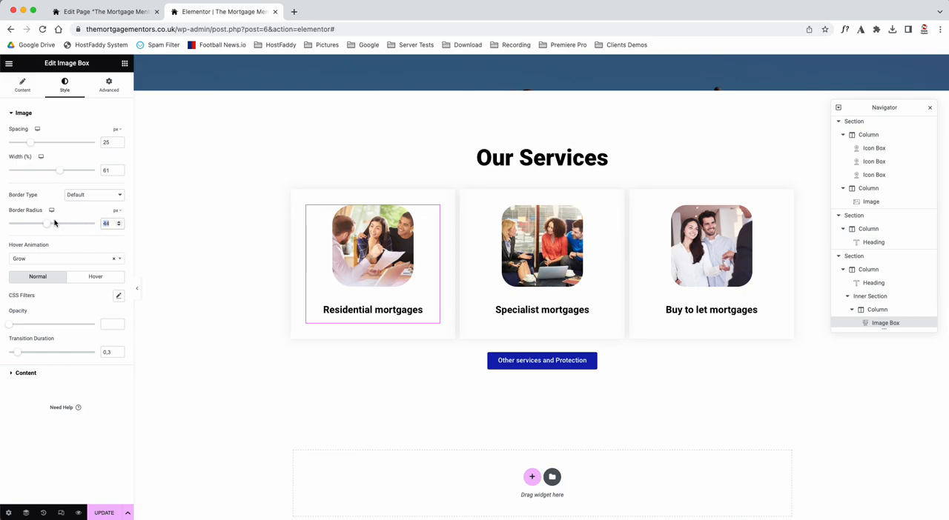
type("34")
left_click(50, 258)
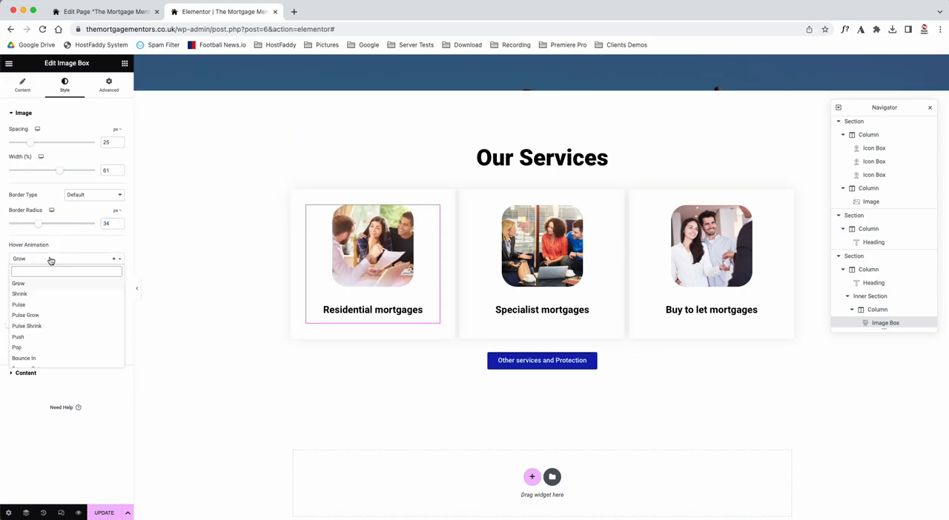
left_click(35, 315)
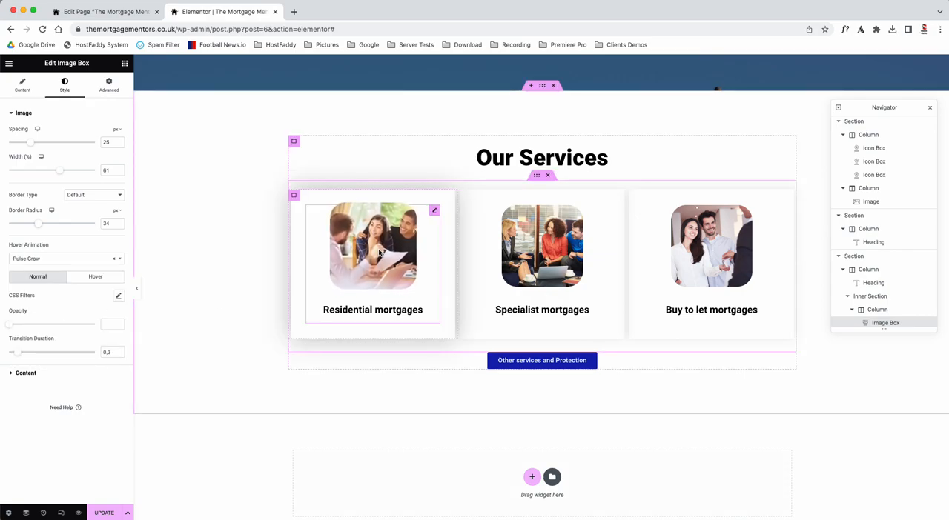
left_click(34, 259)
left_click(35, 284)
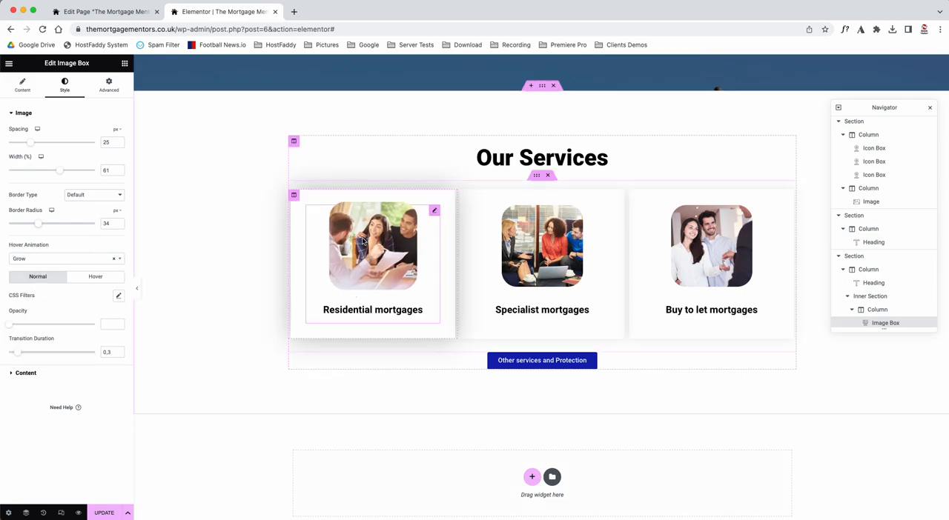
Step: Examine the Residential mortgages column's wrapper link and compare it with the link setting of its image box
left_click(293, 196)
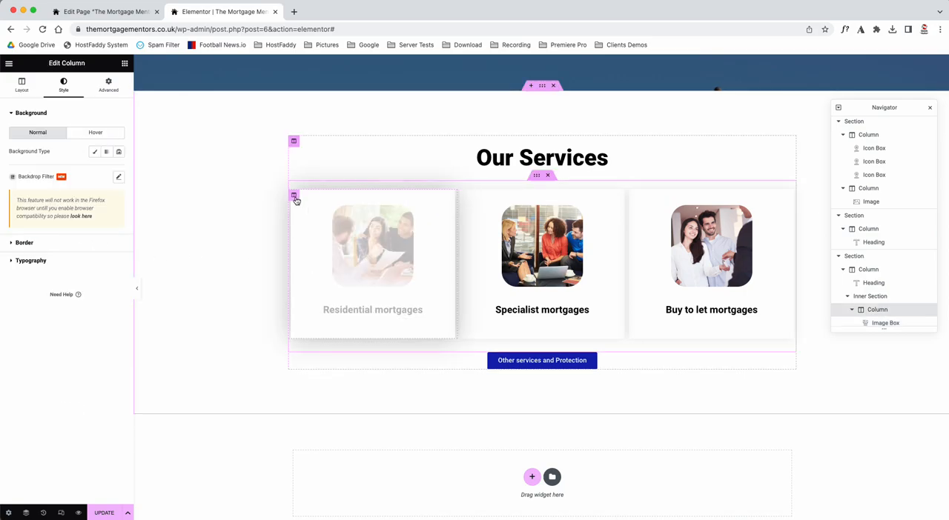
left_click(22, 85)
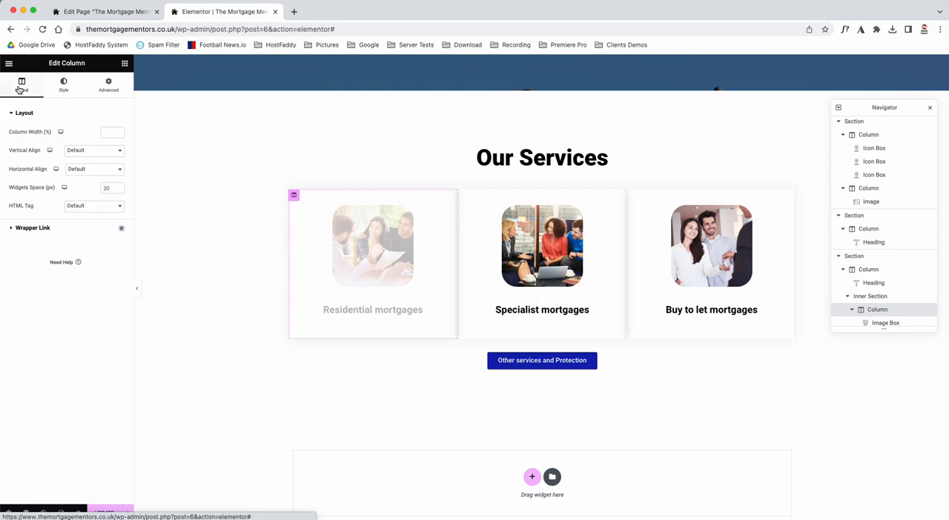
left_click(32, 228)
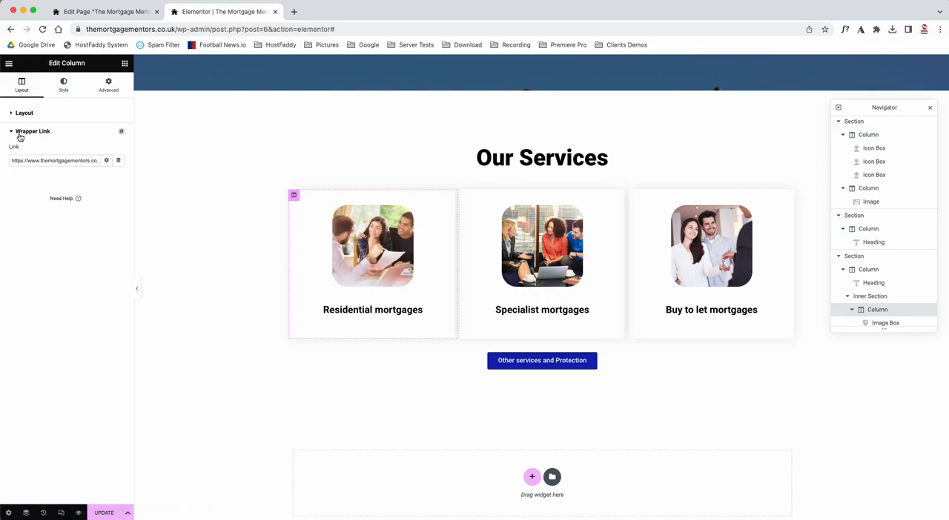
left_click(22, 162)
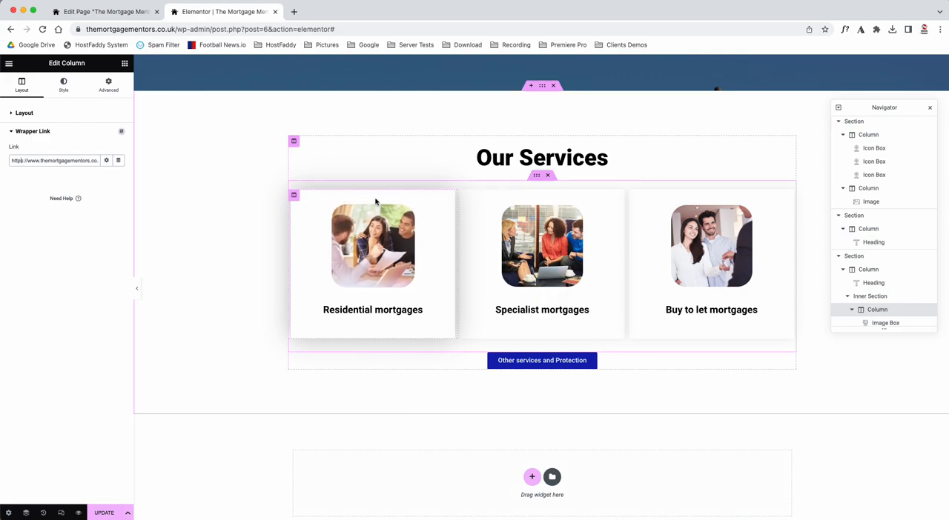
left_click(365, 241)
left_click(21, 85)
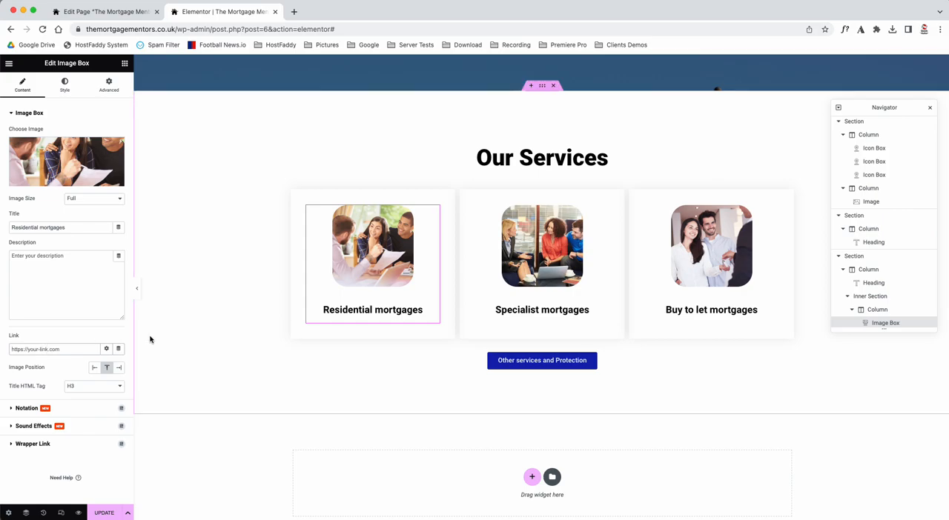
left_click(294, 196)
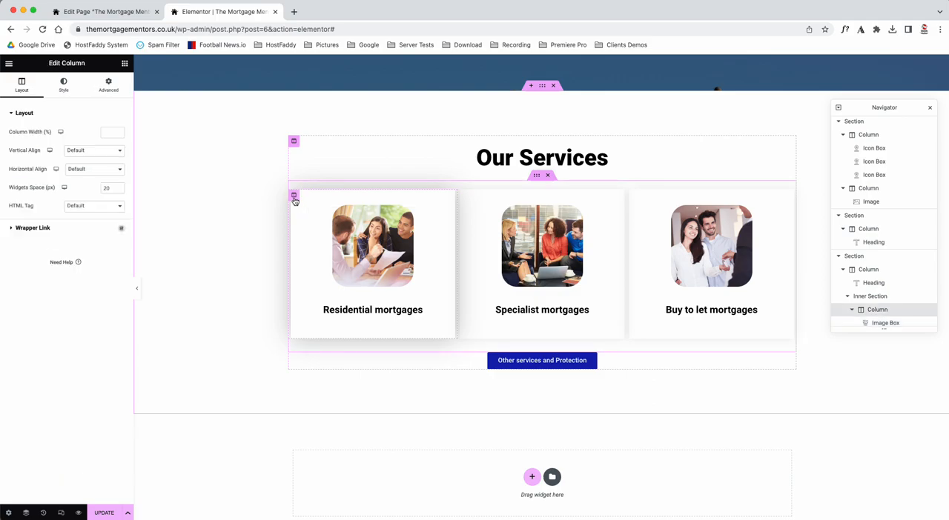
left_click(27, 227)
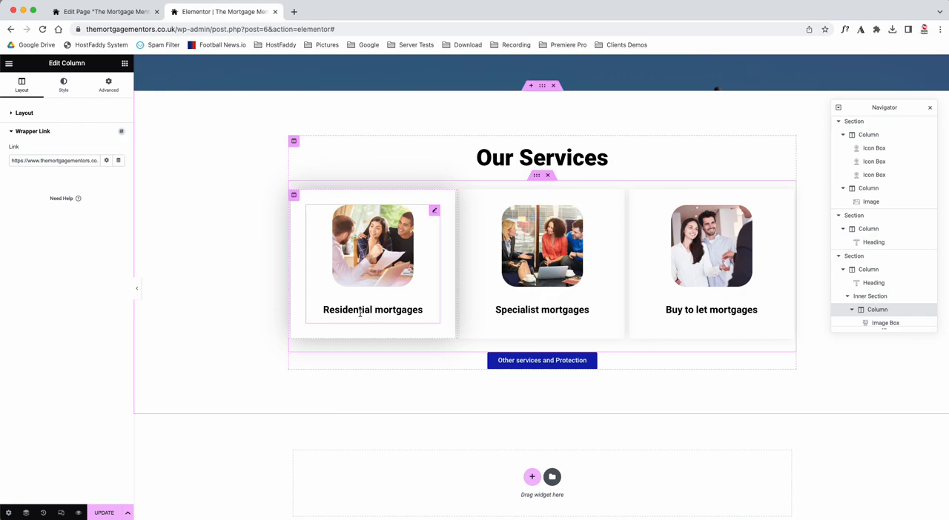
Step: Examine the Specialist mortgages column's wrapper link and its image box's image, title and description settings
left_click(463, 195)
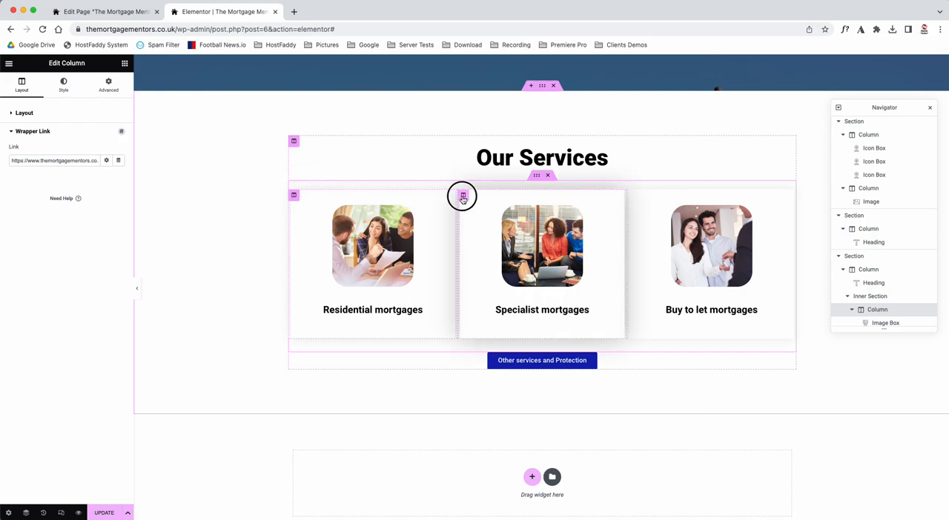
left_click(74, 230)
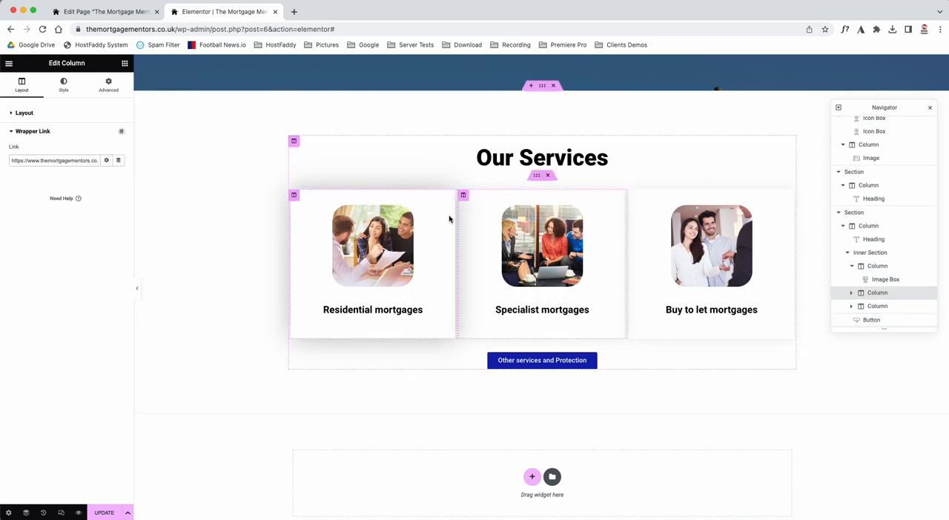
left_click(604, 211)
left_click_drag(45, 63, 90, 63)
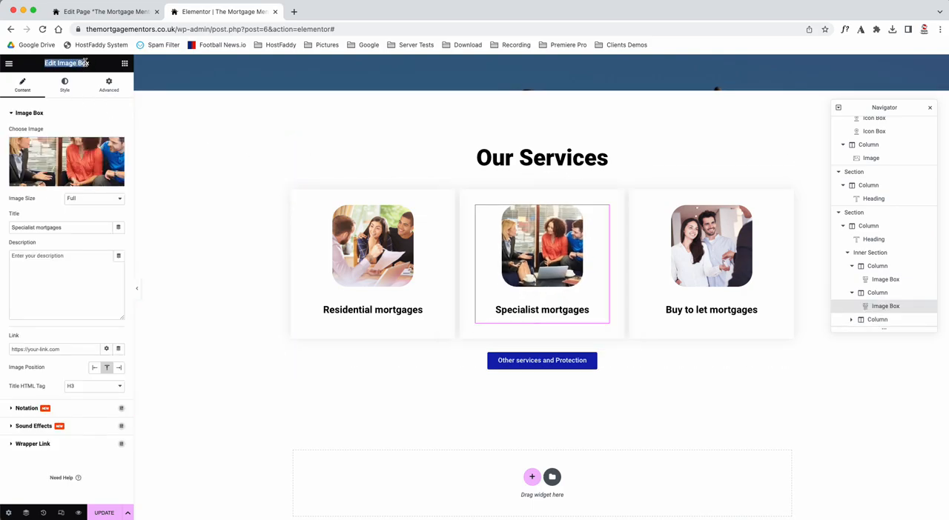
left_click(64, 150)
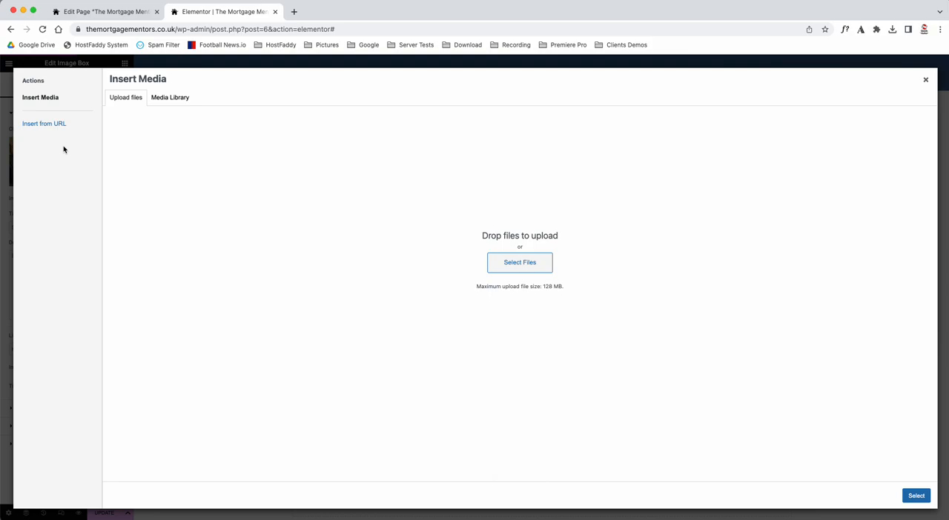
left_click(925, 79)
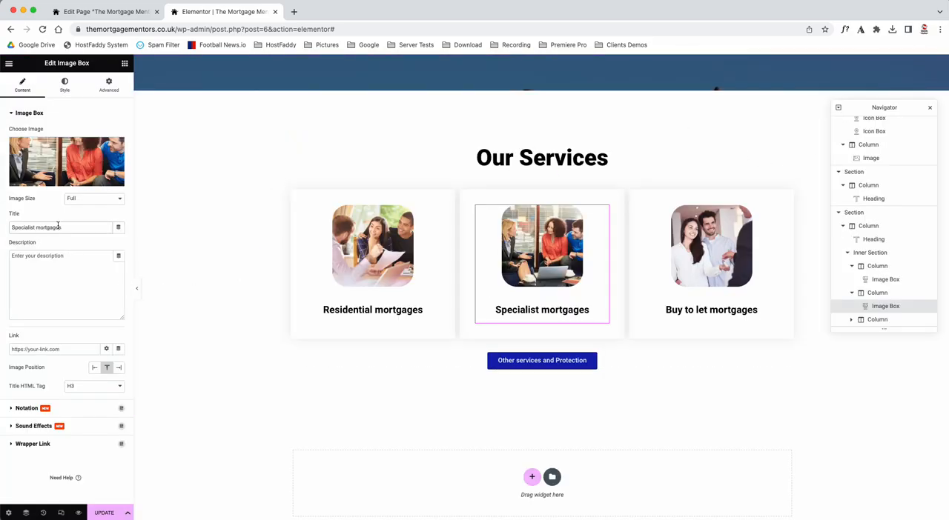
left_click(72, 285)
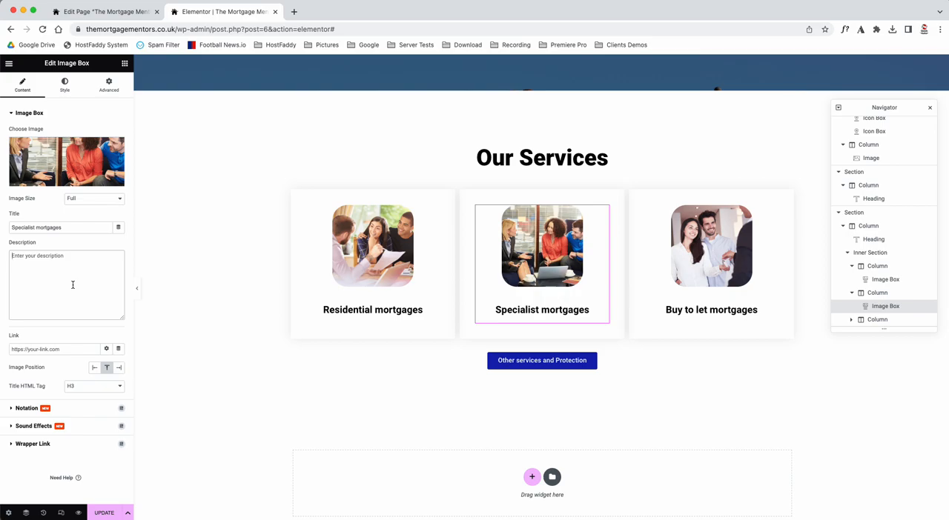
Step: Try the left and right image positions on the Specialist mortgages image box and return the image to the top
left_click(95, 368)
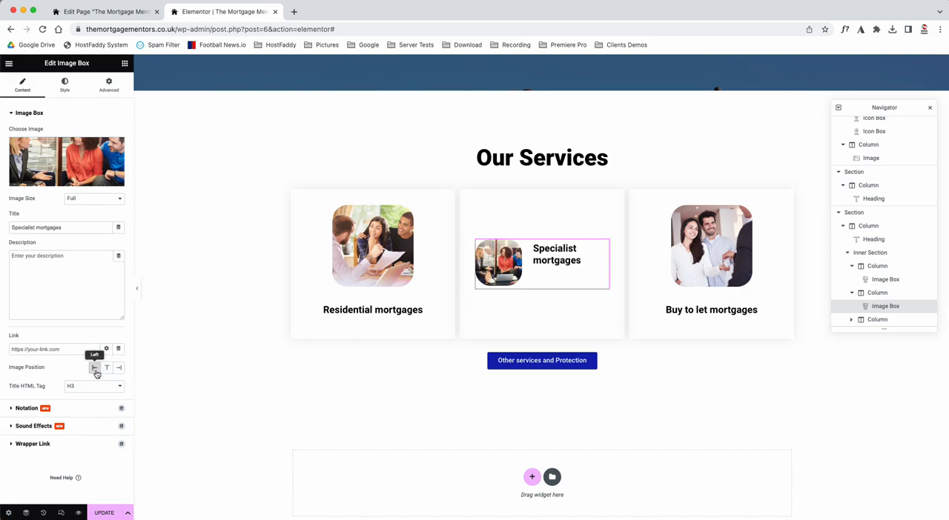
left_click(106, 368)
left_click(120, 369)
left_click(106, 368)
Step: Examine the Specialist mortgages image box's style settings and the Buy to let mortgages column's layout settings
left_click(65, 85)
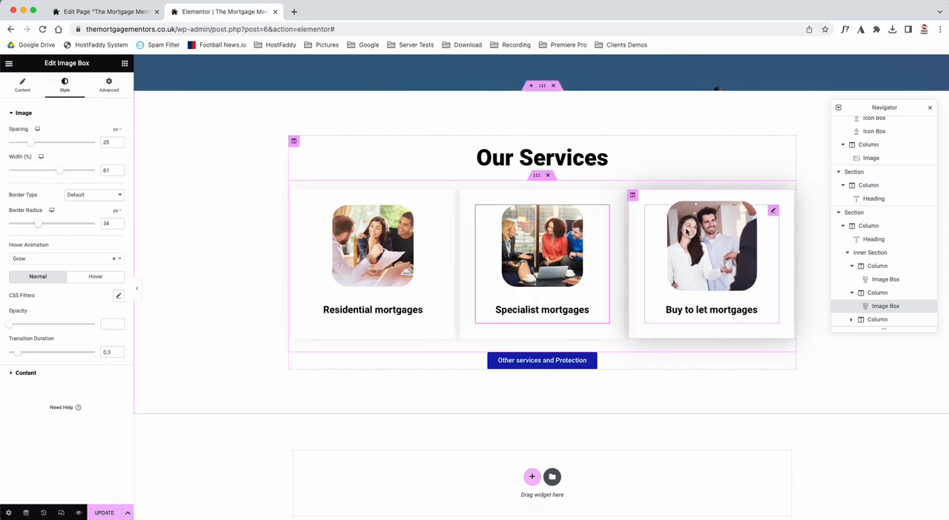
left_click(634, 196)
left_click(633, 196)
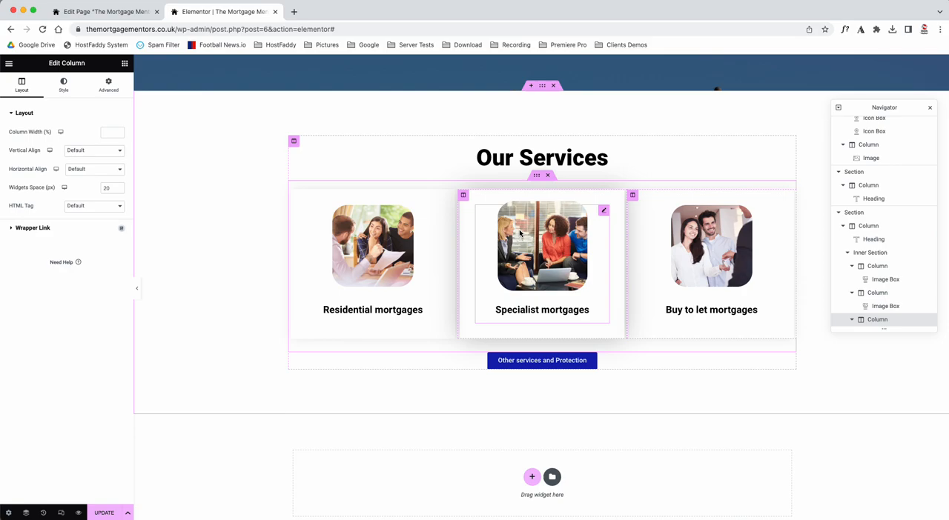
Step: Try replacing the text of the button below the service cards with "heloo the" and undo the change
left_click(510, 363)
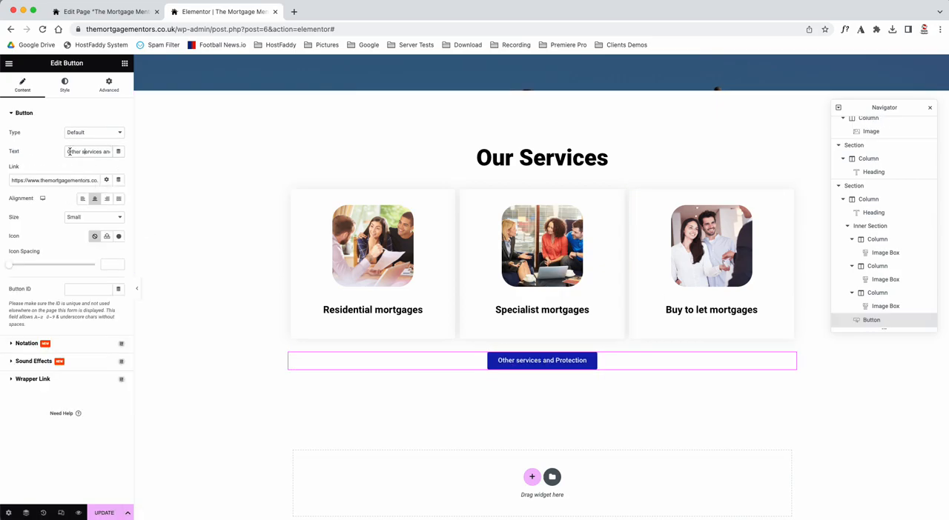
left_click_drag(70, 152, 112, 154)
key("BackSpace")
type("heloo the")
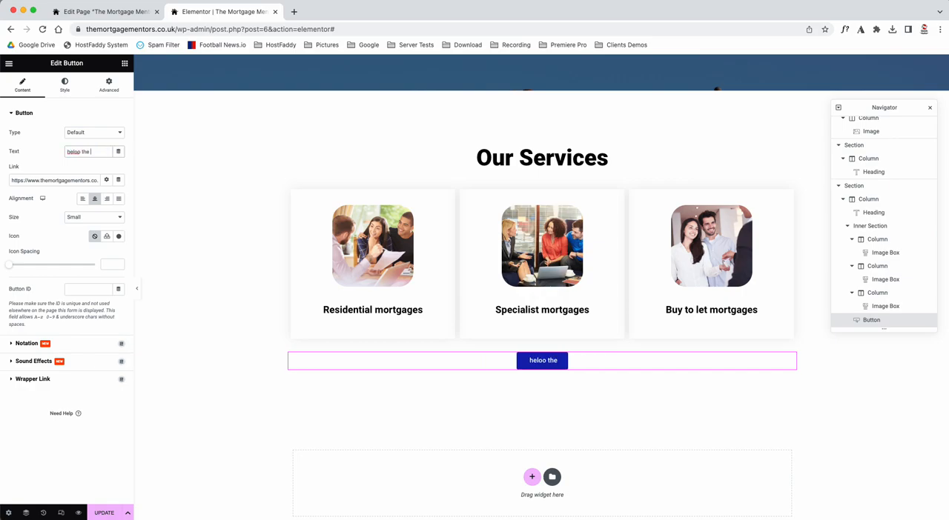
key("super+z")
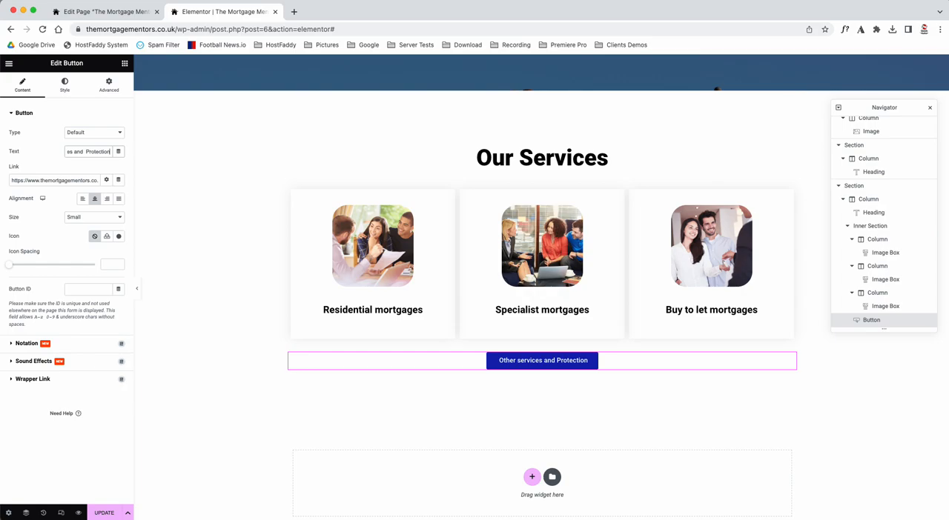
Step: Examine the services button's full link address and review the page from the hero section to Our Services
left_click(46, 178)
key("super+Right")
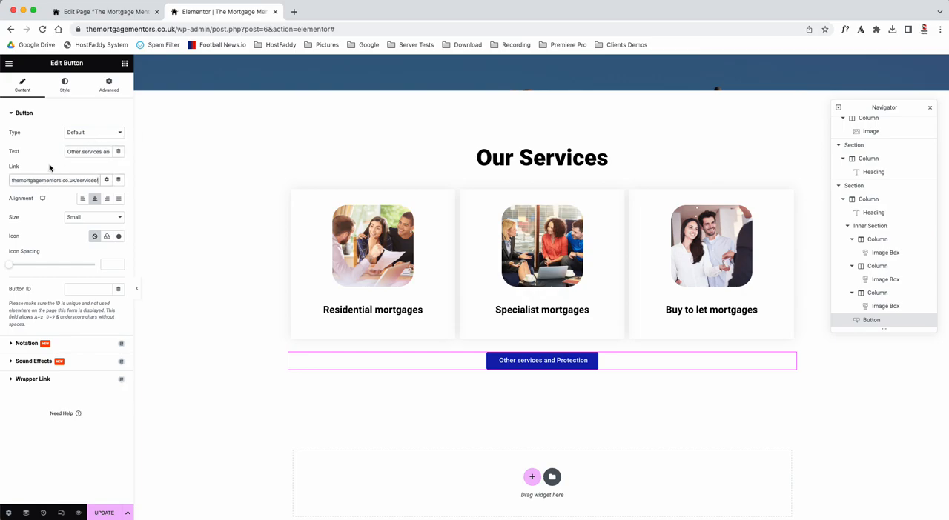
key("super+Left")
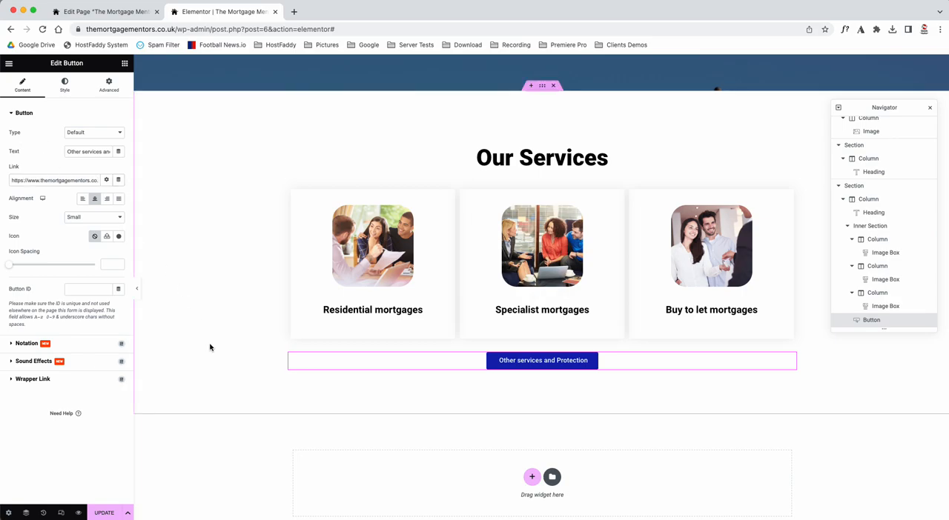
scroll(314, 229, "up", 15)
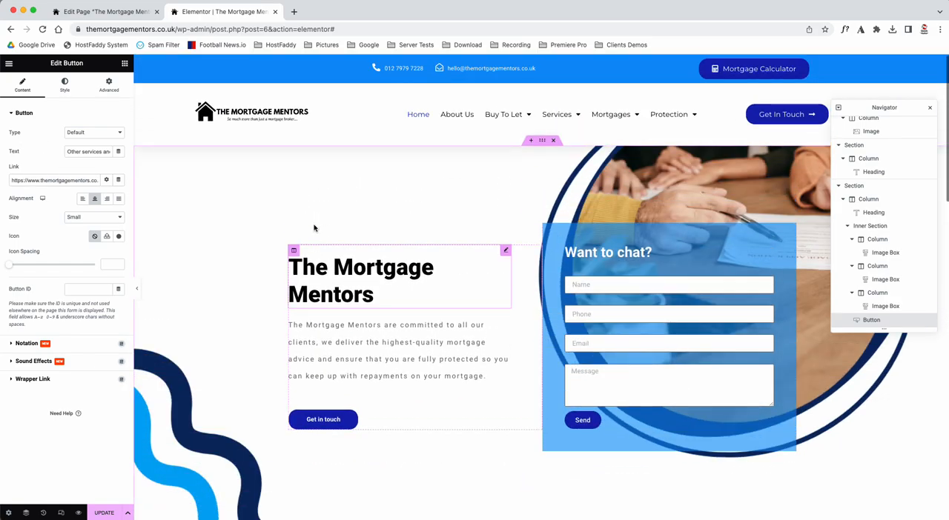
scroll(313, 229, "down", 15)
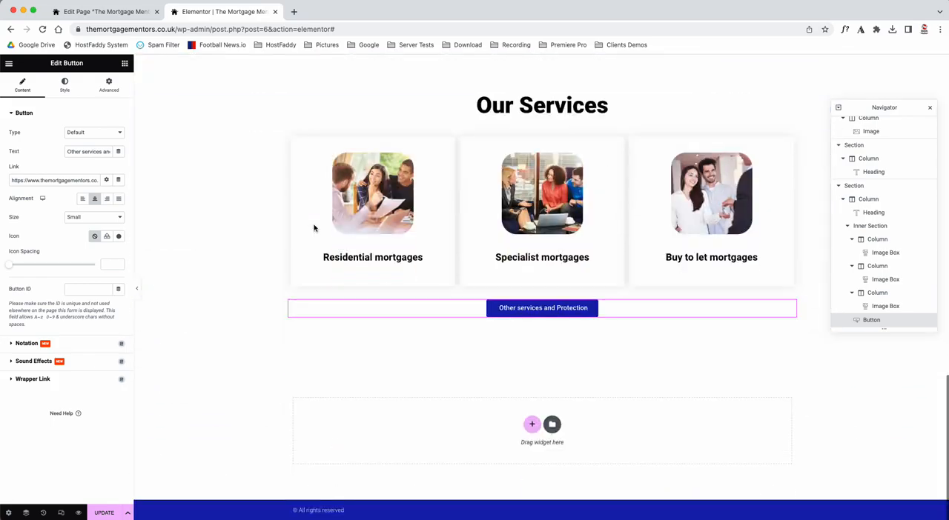
scroll(313, 229, "up", 15)
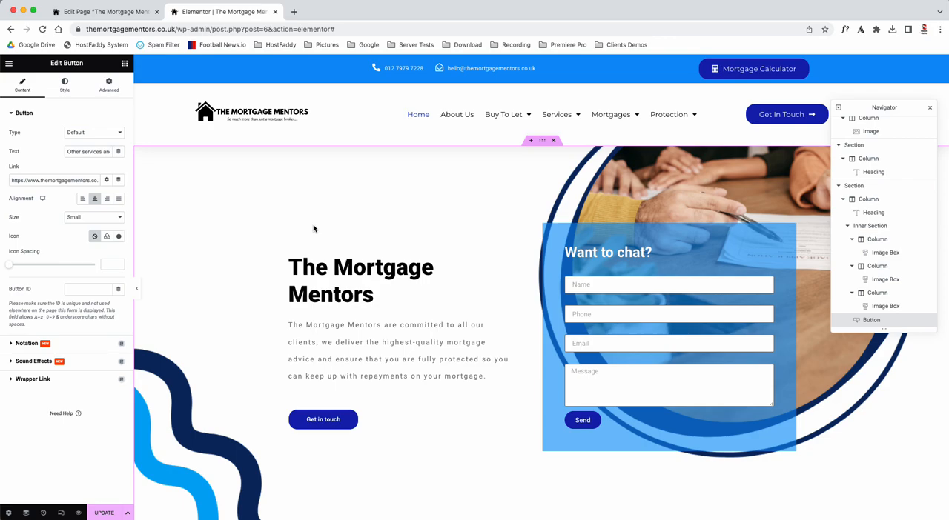
scroll(384, 334, "down", 15)
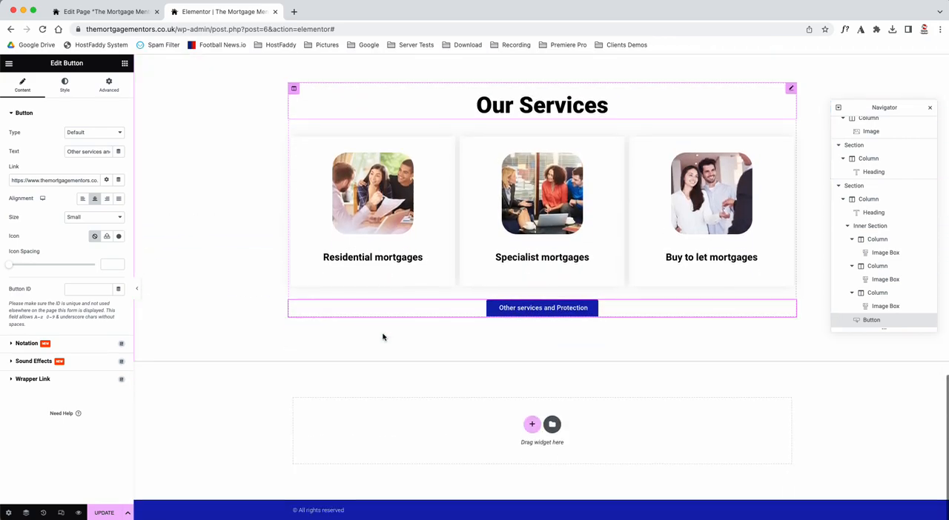
Step: Add a two-column section below Our Services, find widgets matching "team" and place the Team Member Carousel in the first column
left_click(532, 426)
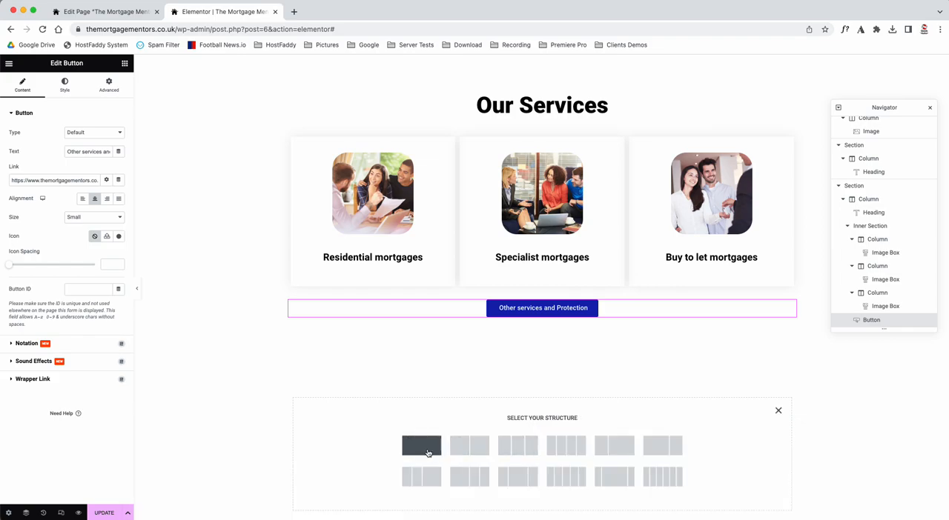
left_click(469, 451)
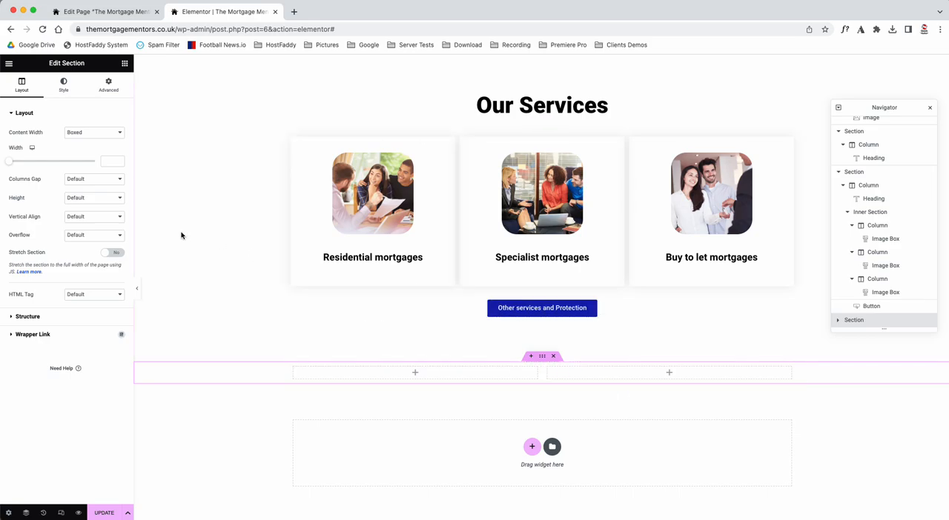
left_click(125, 65)
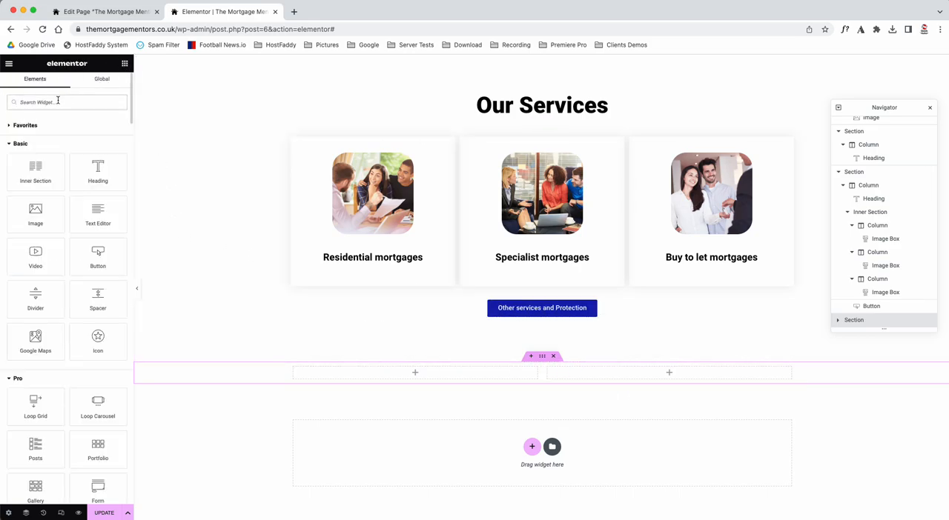
scroll(44, 335, "down", 10)
scroll(47, 333, "up", 10)
type("team")
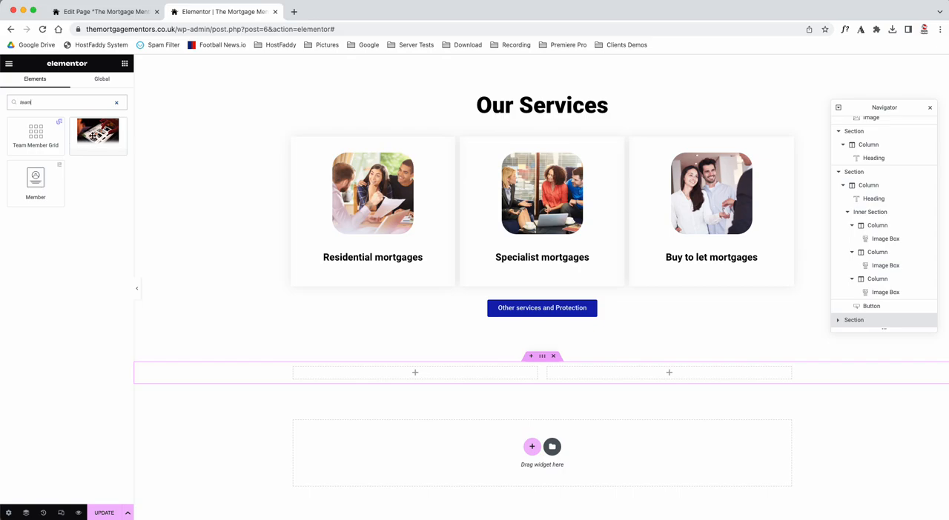
left_click_drag(94, 132, 426, 378)
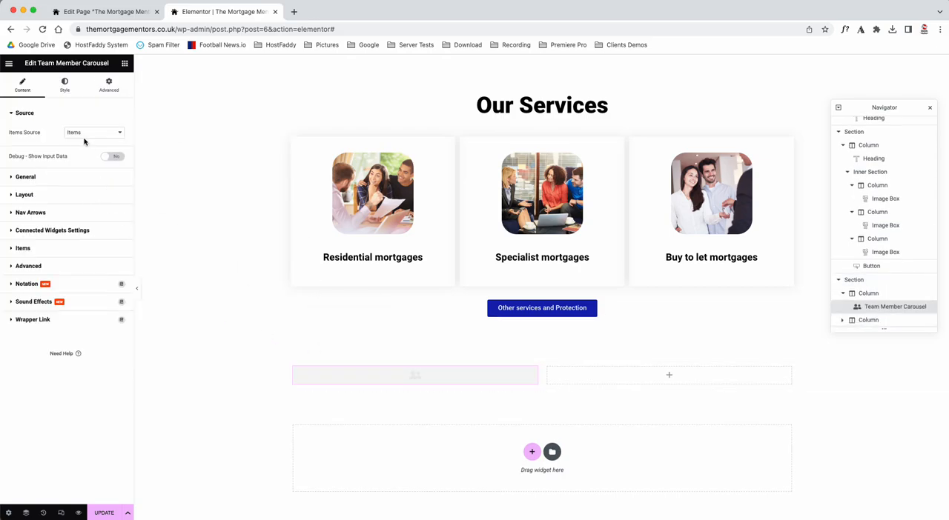
scroll(330, 412, "down", 1)
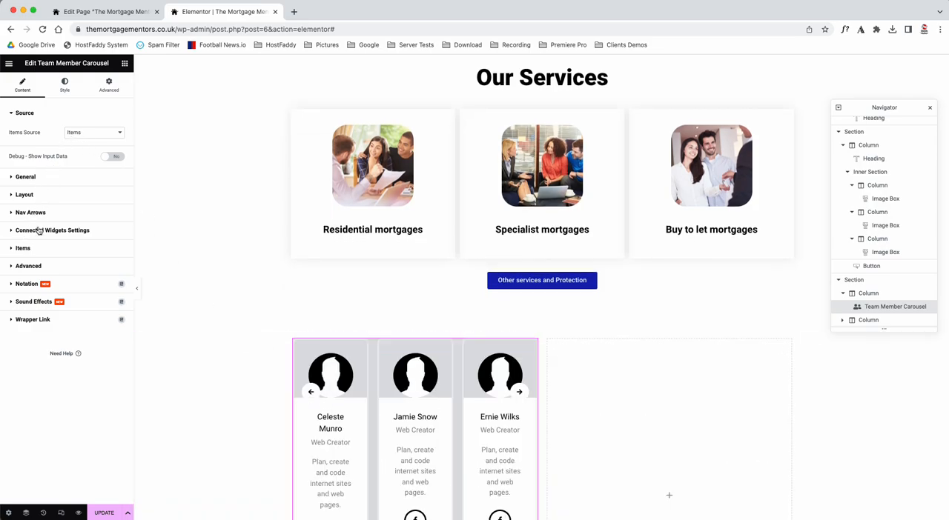
Step: Replace the first team member's placeholder image in the carousel with Bridging-Finance.png from the media library
left_click(13, 252)
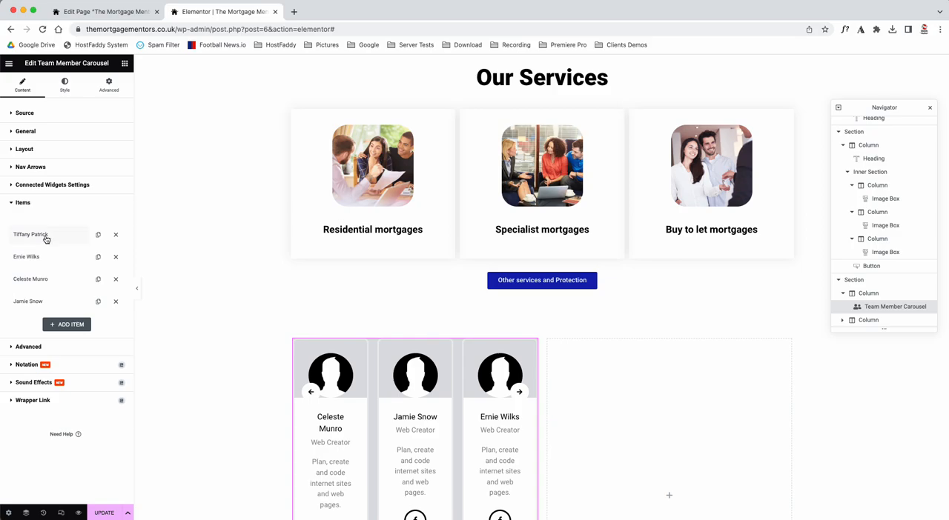
scroll(222, 404, "down", 3)
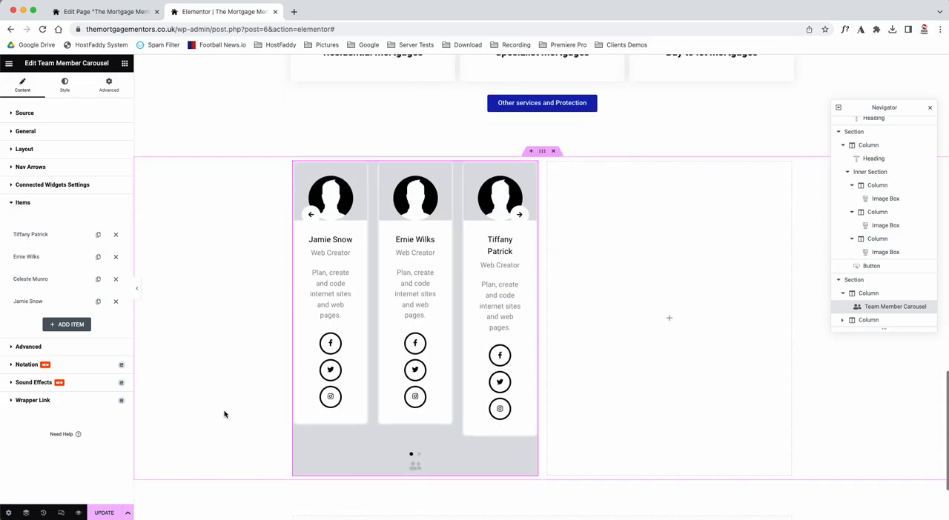
left_click(39, 237)
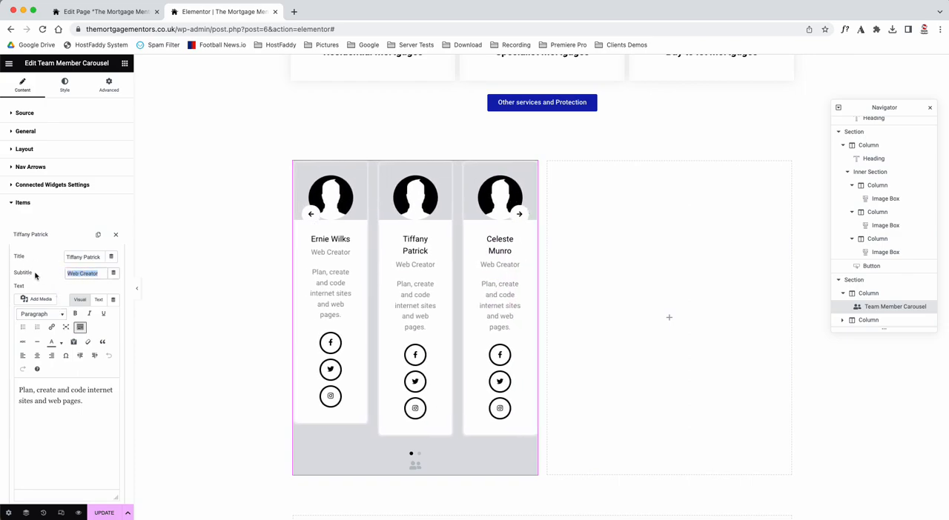
scroll(37, 291, "down", 5)
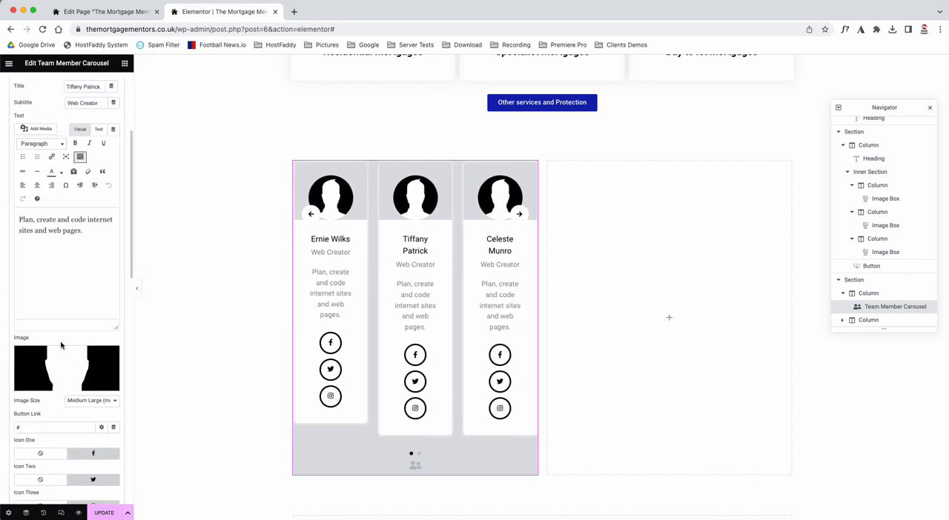
left_click(63, 359)
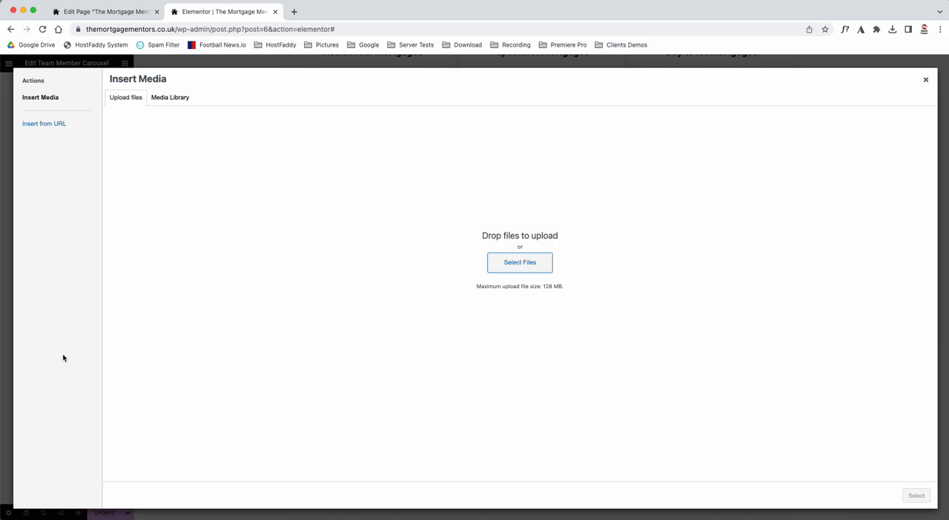
left_click(176, 94)
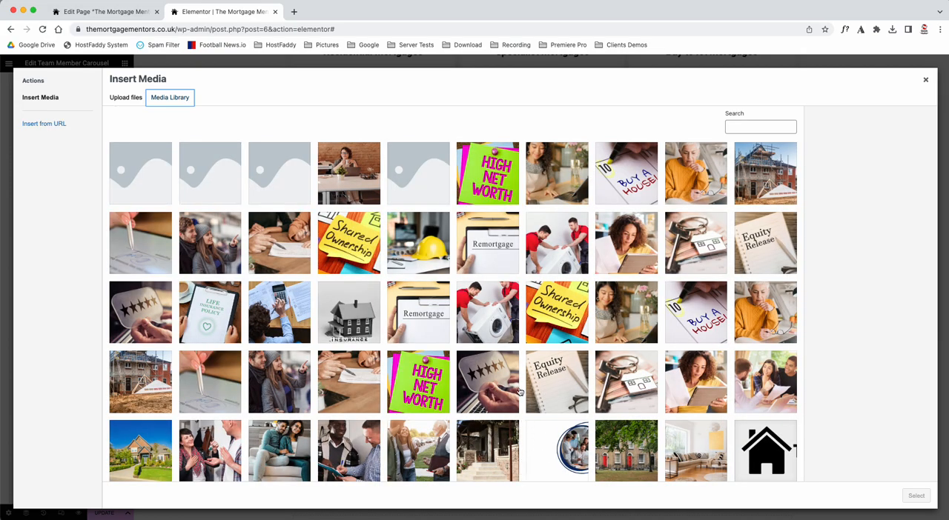
left_click(693, 384)
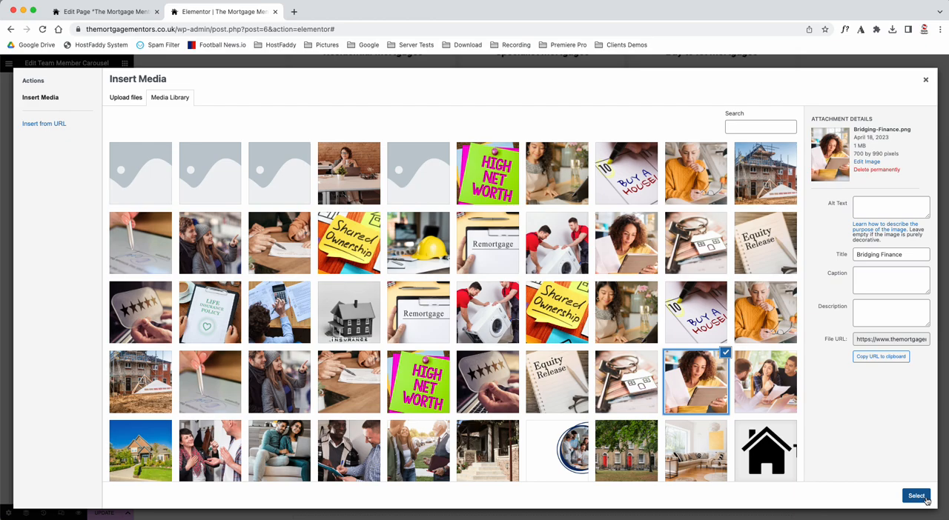
left_click(915, 495)
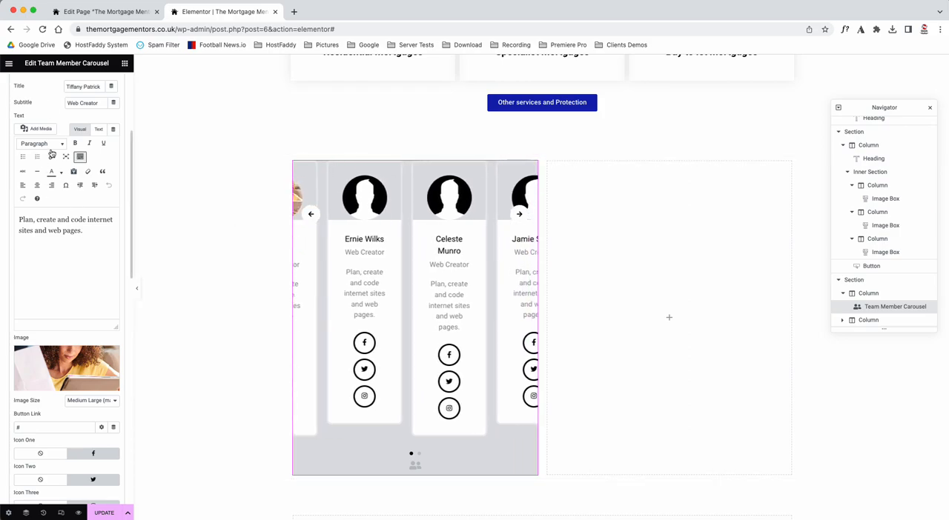
scroll(48, 133, "up", 5)
left_click(32, 237)
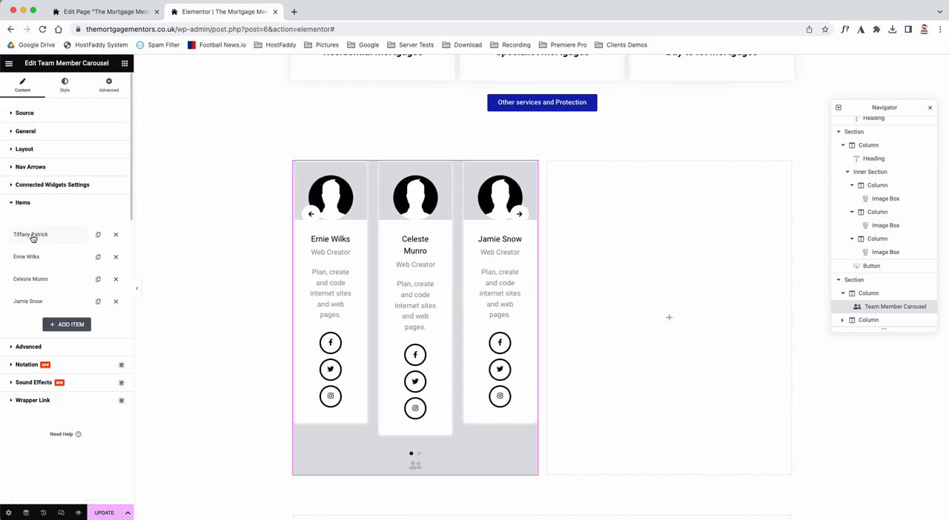
Step: Remove the fourth team member from the carousel and delete the empty second column of the section
left_click(116, 301)
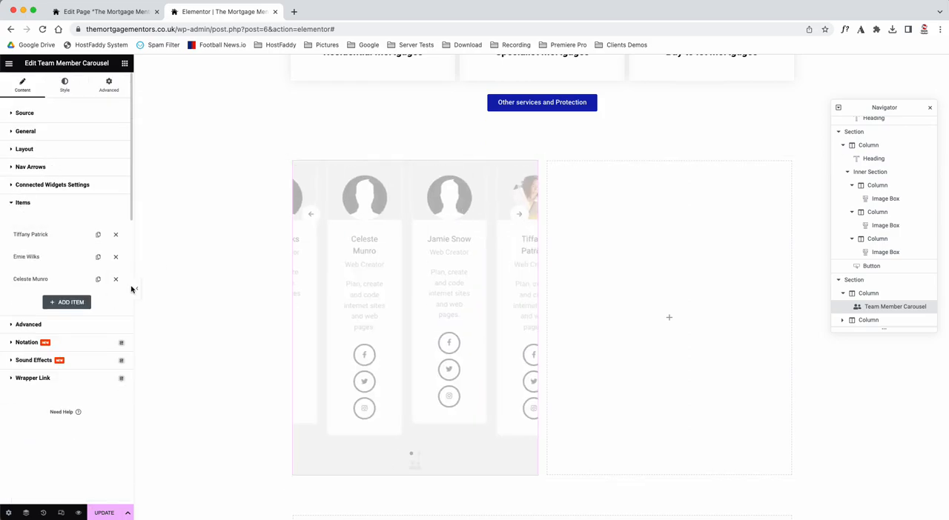
right_click(553, 174)
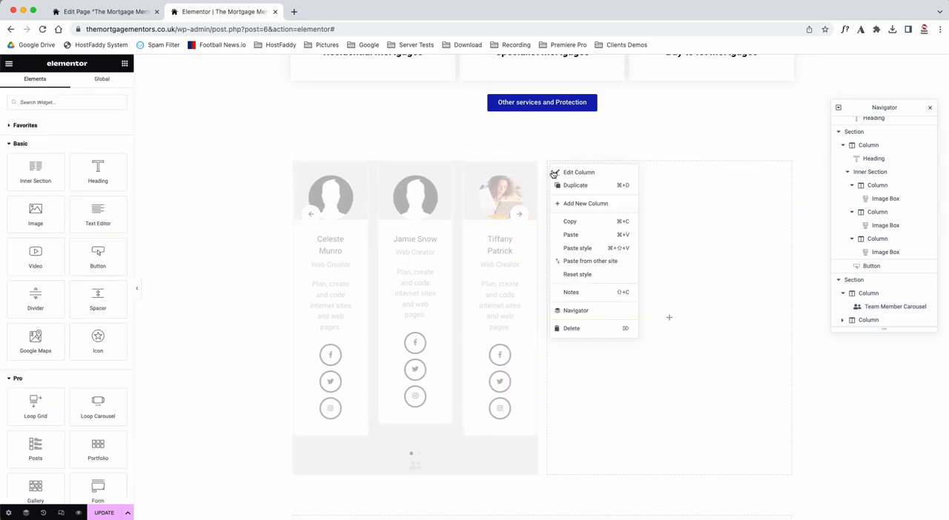
left_click(581, 329)
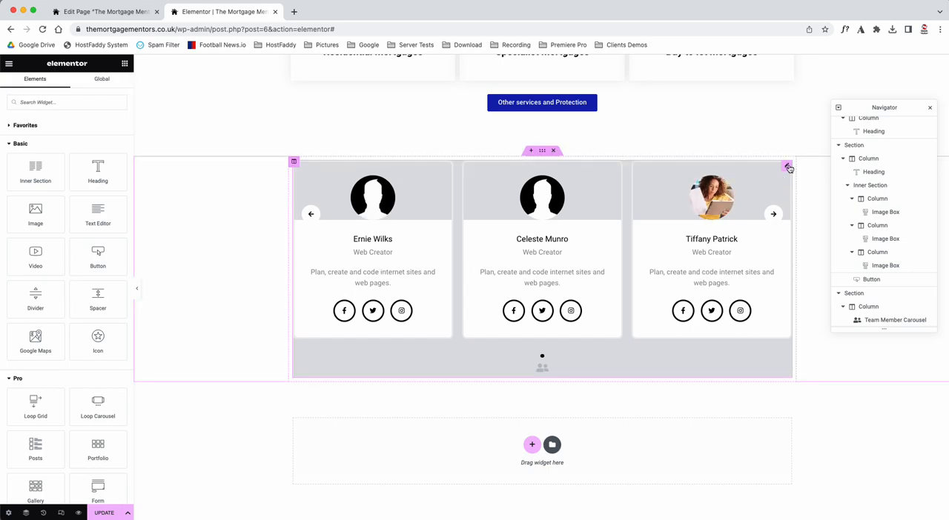
Step: Examine the first team member's text, image, social icon, link, company logo and text header settings in the carousel
left_click(790, 169)
left_click(23, 247)
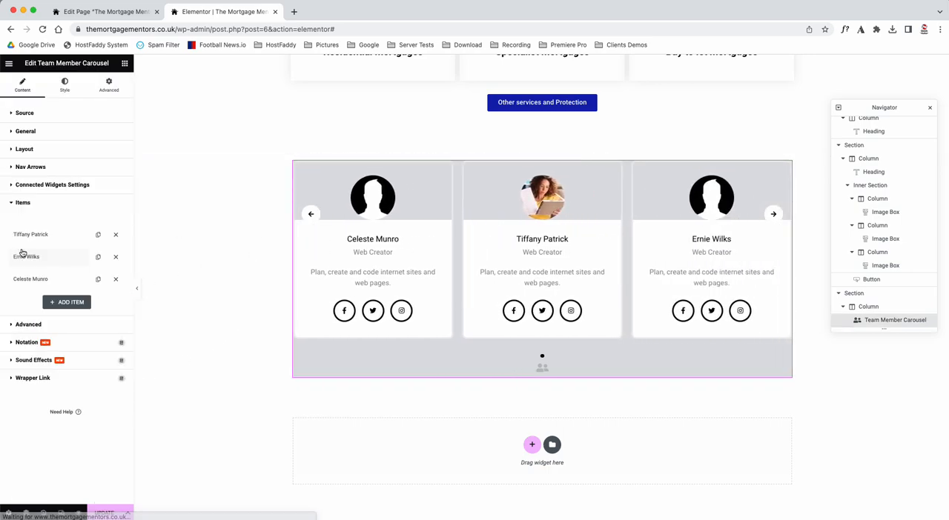
left_click(40, 243)
scroll(18, 377, "down", 3)
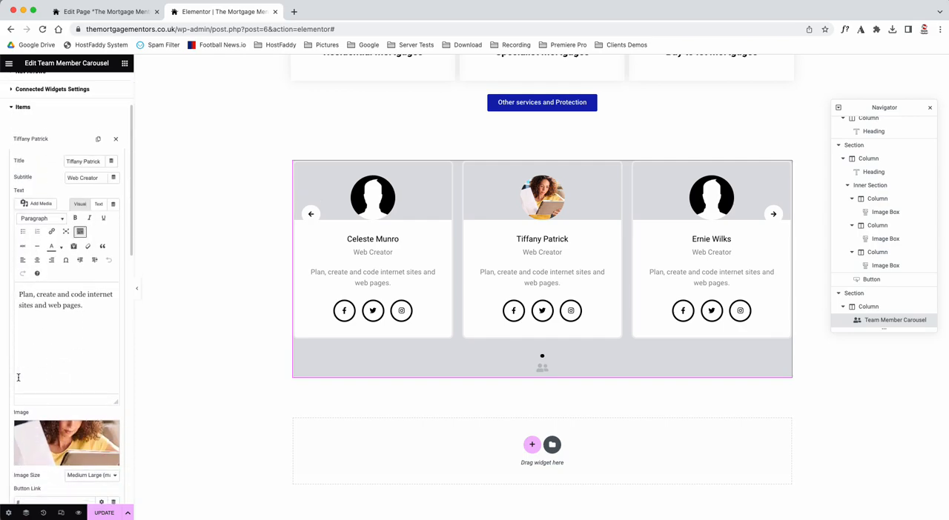
scroll(31, 467, "down", 3)
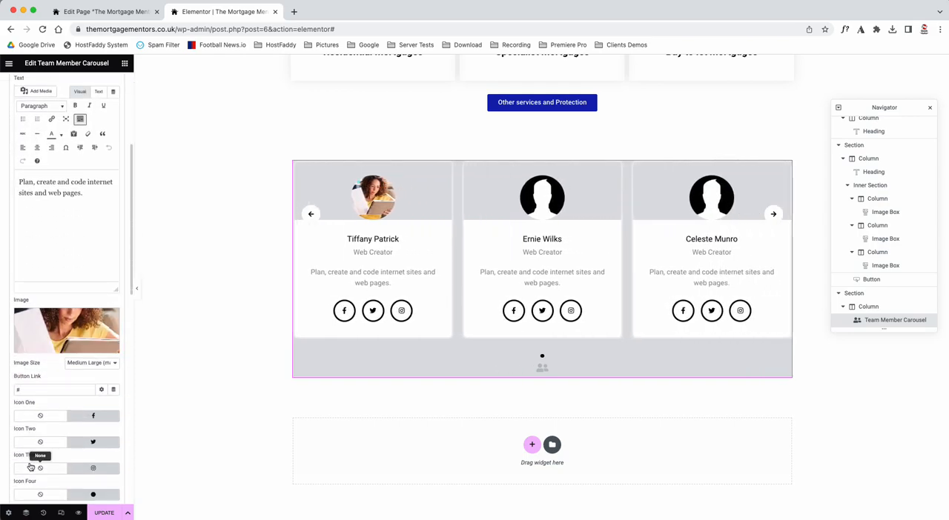
scroll(34, 456, "down", 5)
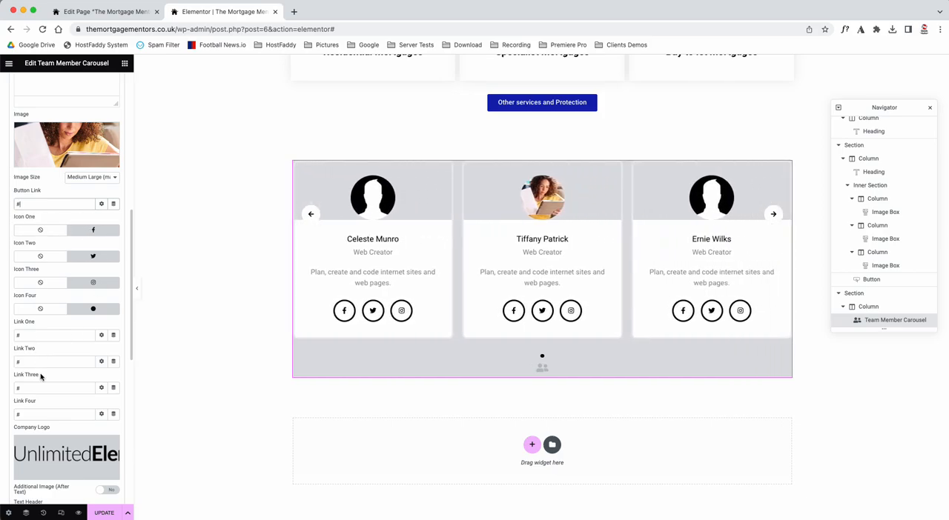
scroll(52, 404, "down", 2)
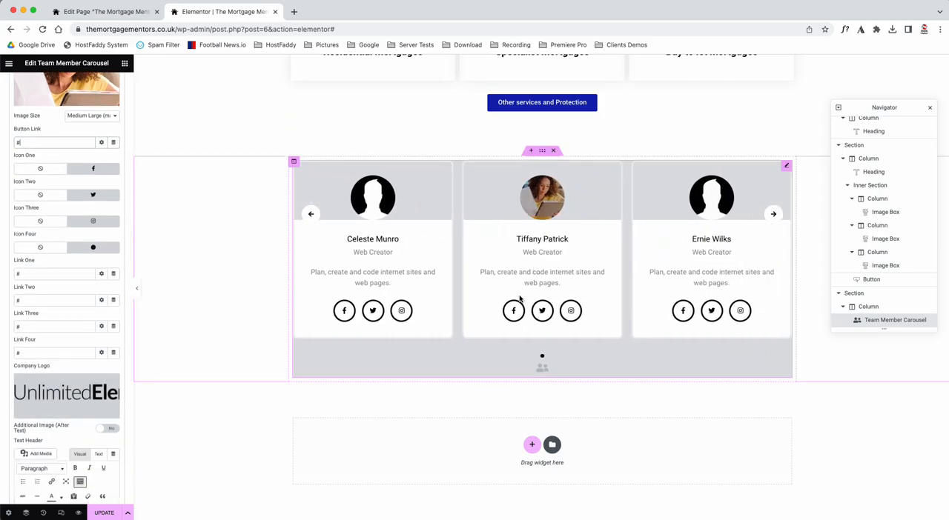
scroll(52, 404, "down", 4)
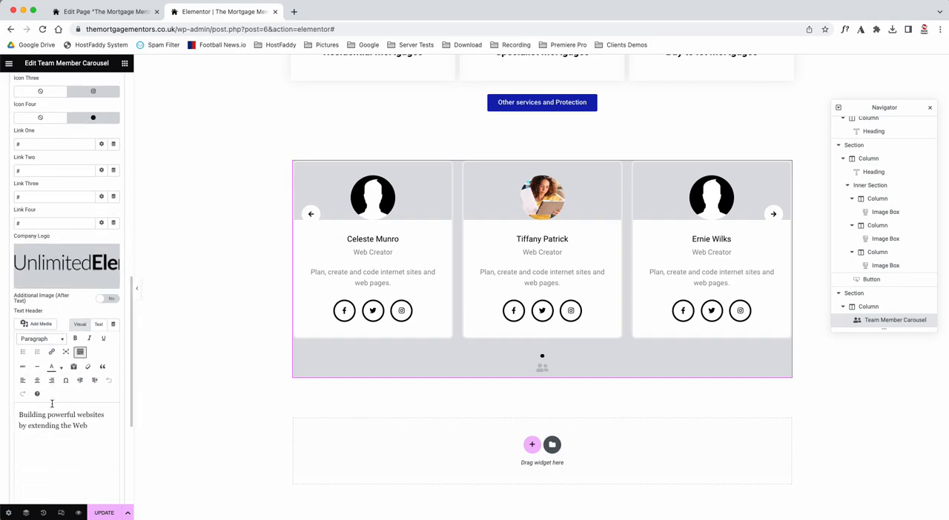
left_click_drag(34, 415, 88, 426)
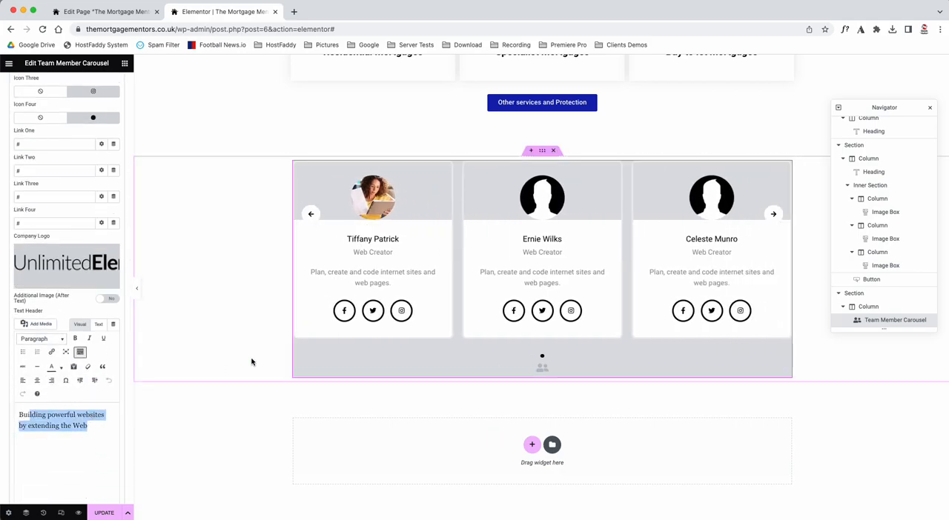
Step: Add a Video widget below the team carousel and a Google Maps widget above it
left_click(125, 63)
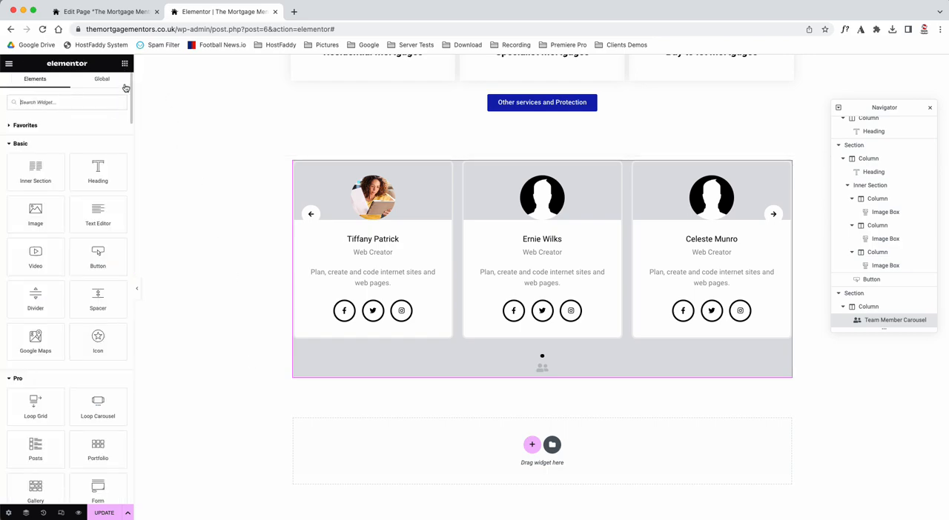
left_click_drag(35, 253, 474, 373)
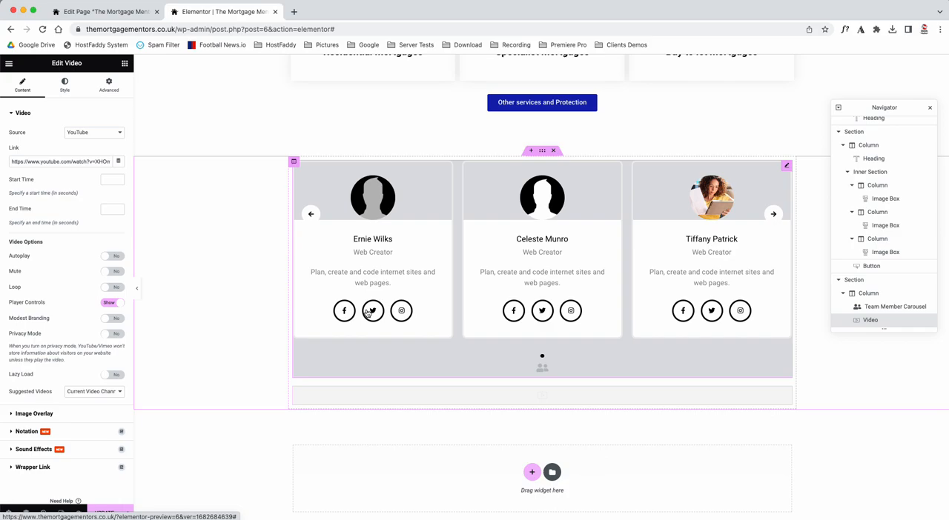
left_click(124, 64)
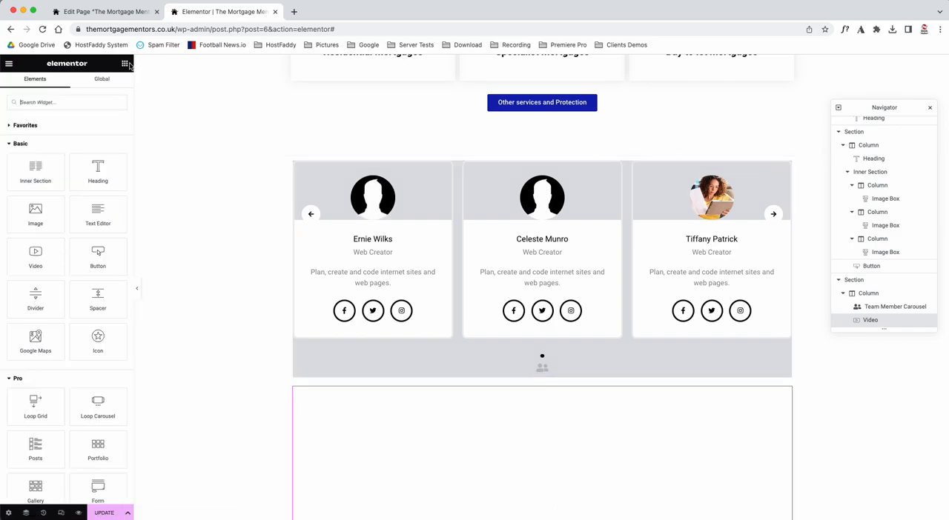
scroll(72, 321, "down", 5)
scroll(71, 319, "up", 5)
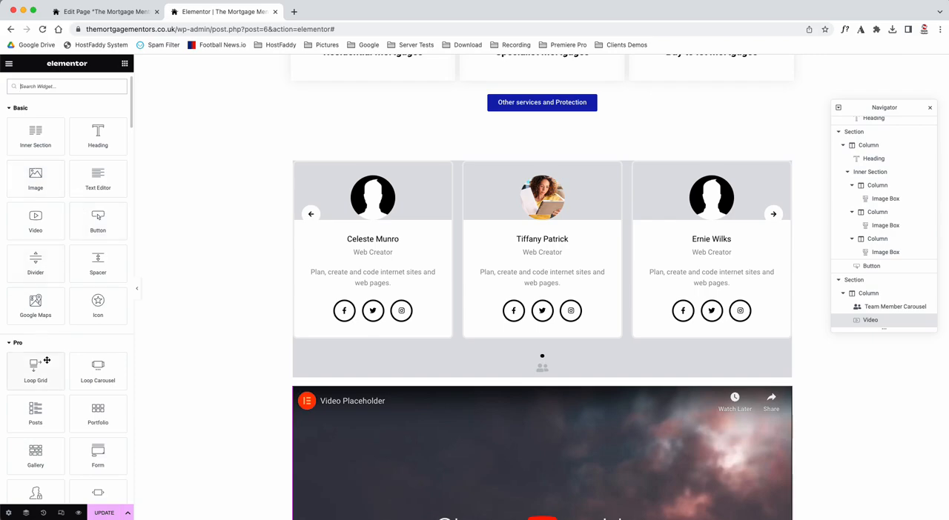
left_click_drag(25, 303, 540, 186)
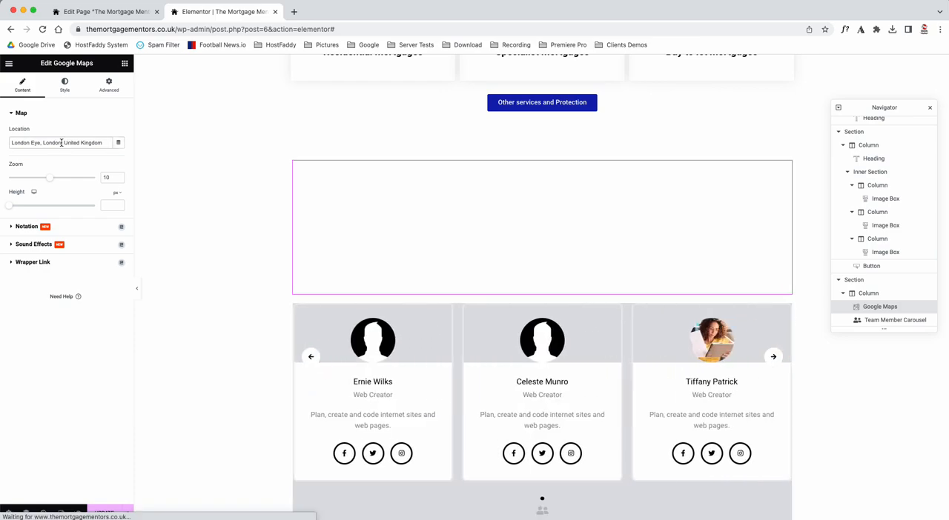
Step: Set the map's location to st neots and replace it with a full street address
left_click_drag(107, 143, 2, 144)
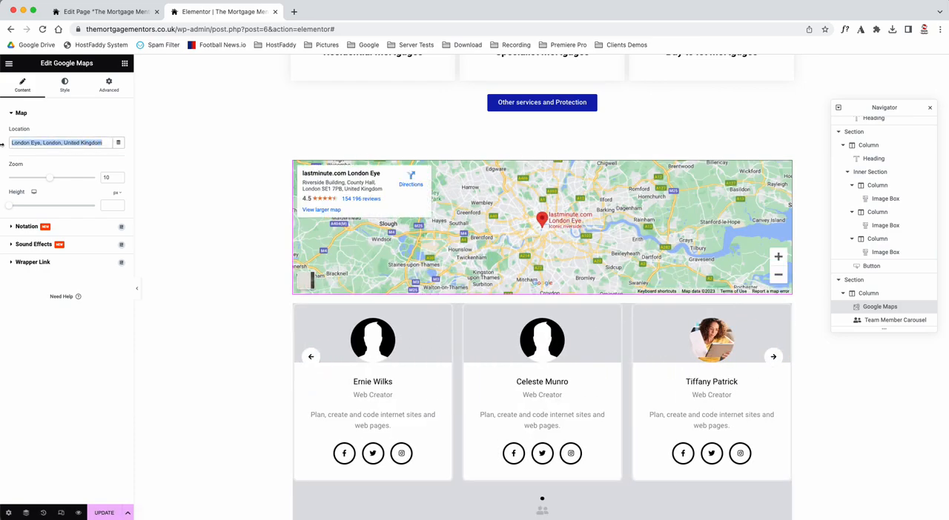
type("st neots")
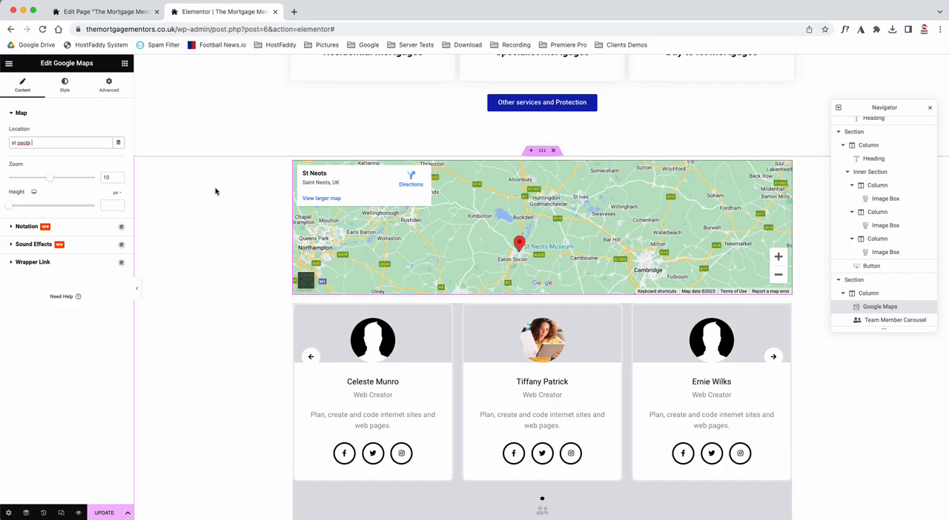
left_click(80, 144)
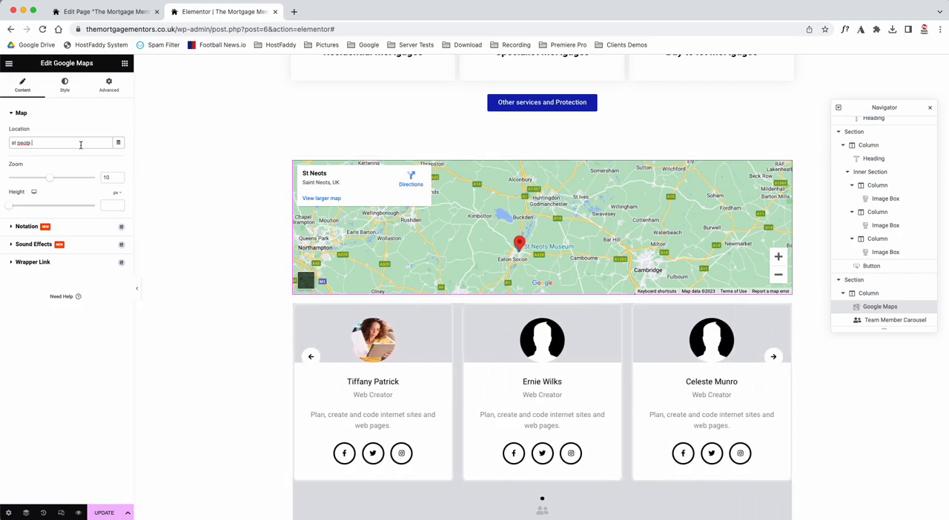
key("super+a")
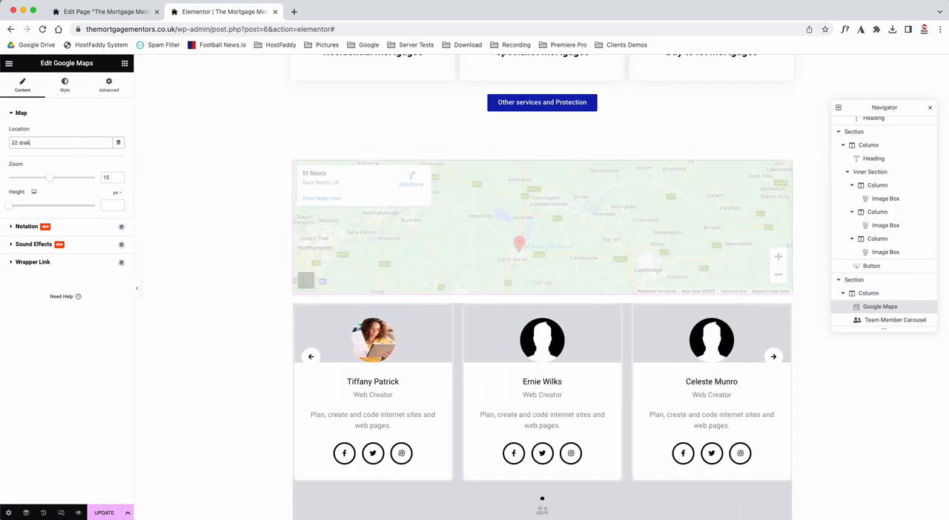
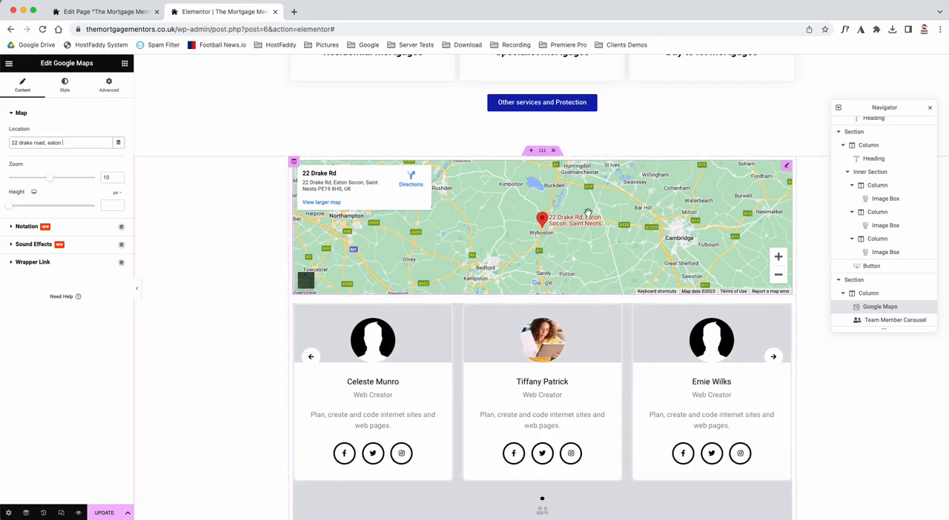
Step: Delete the Google Maps and team carousel widgets, and remove the section holding the video placeholder
right_click(787, 173)
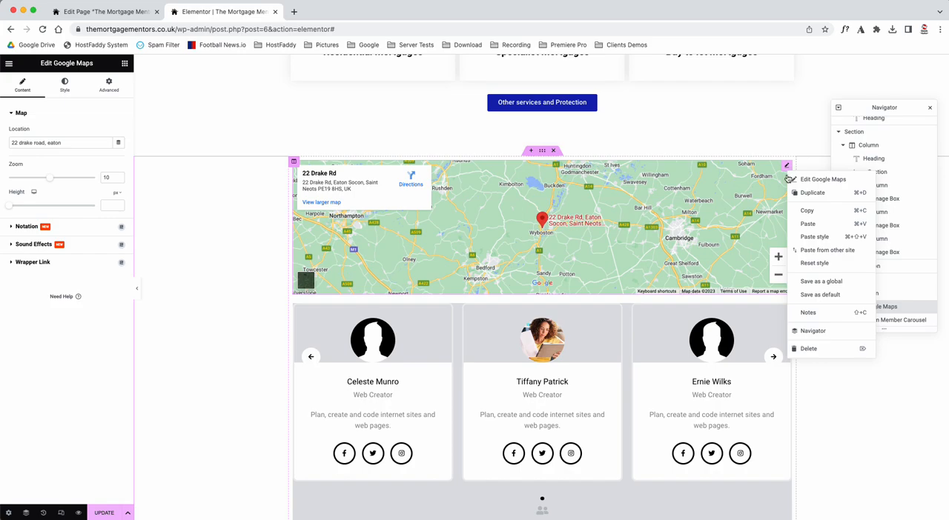
left_click(805, 354)
right_click(568, 174)
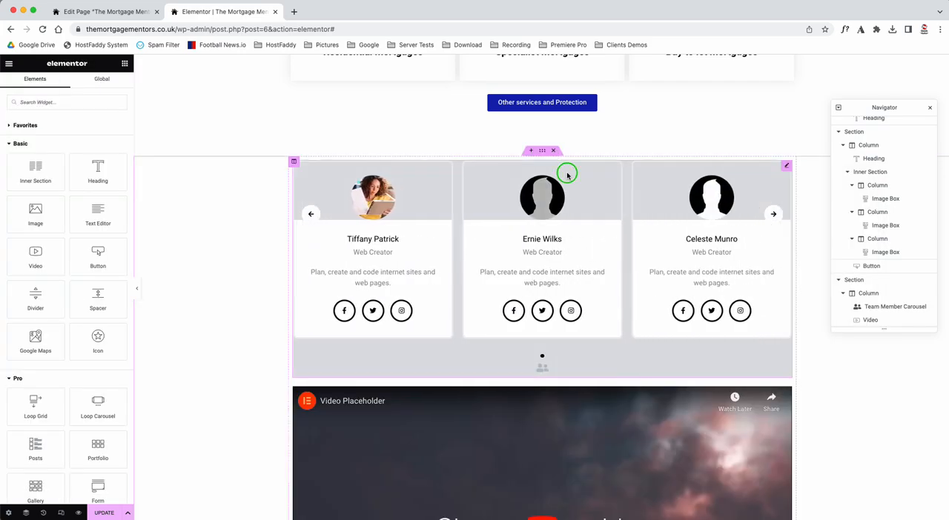
left_click(589, 352)
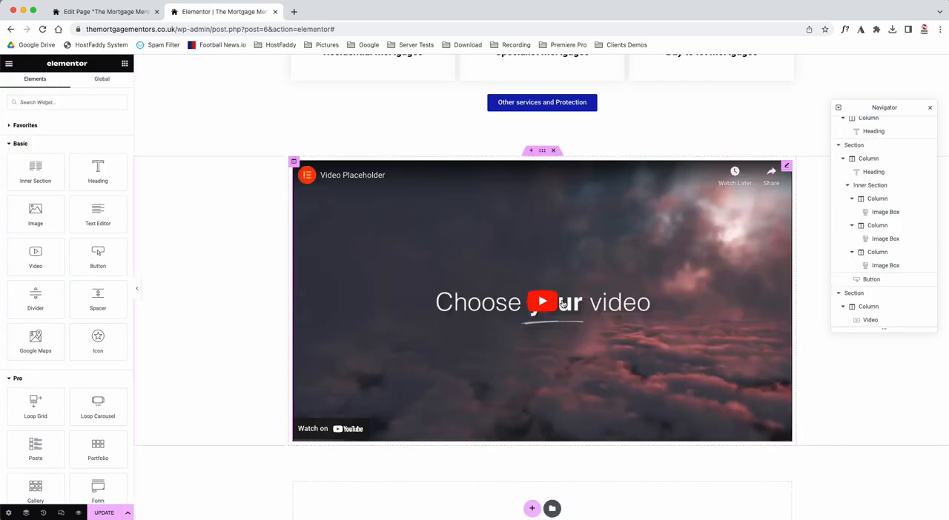
left_click(556, 152)
scroll(300, 311, "up", 10)
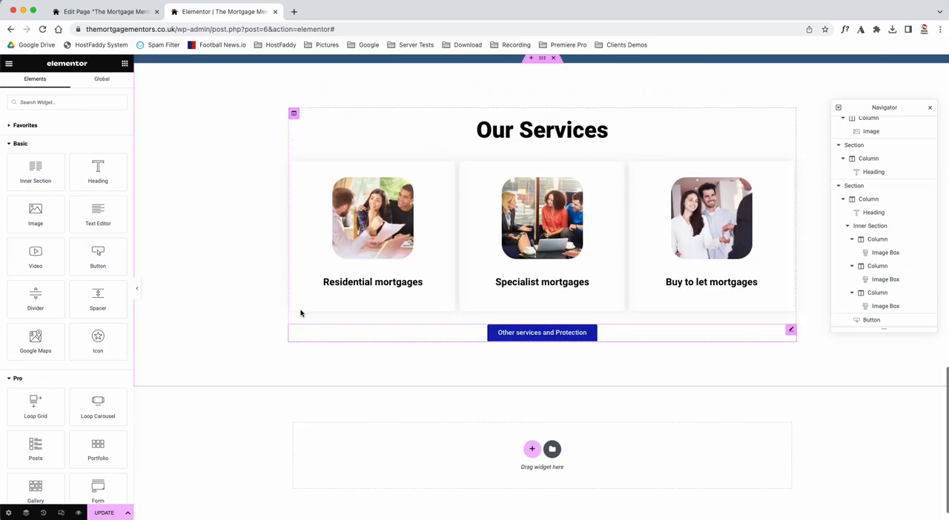
scroll(300, 313, "up", 3)
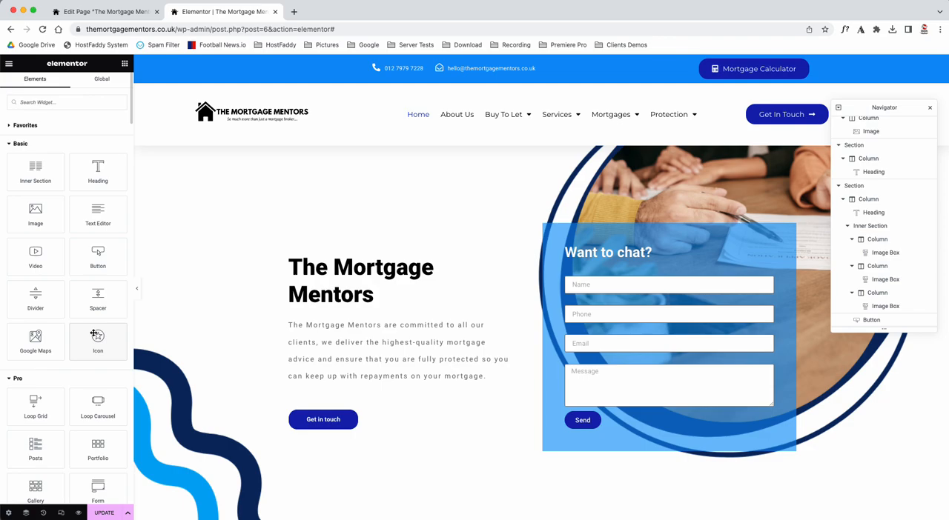
scroll(95, 335, "down", 10)
scroll(94, 335, "up", 15)
scroll(315, 378, "down", 20)
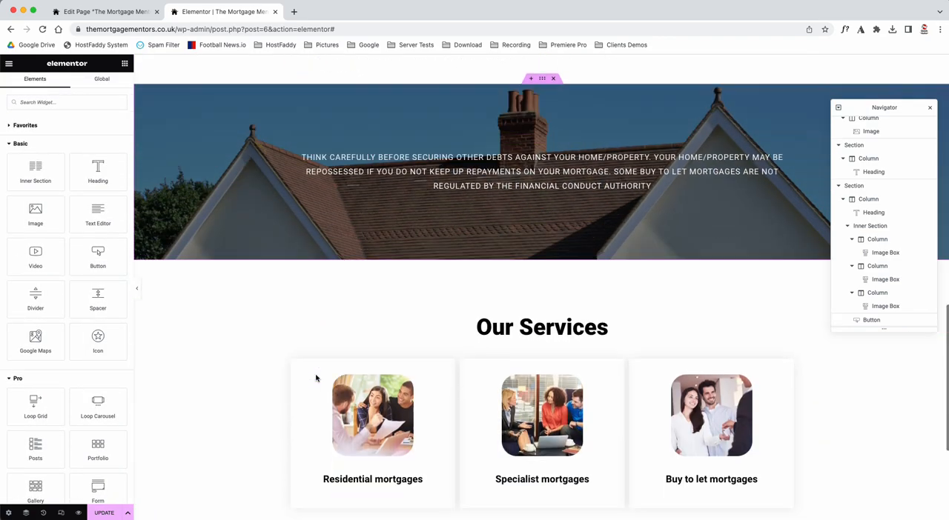
scroll(315, 378, "up", 20)
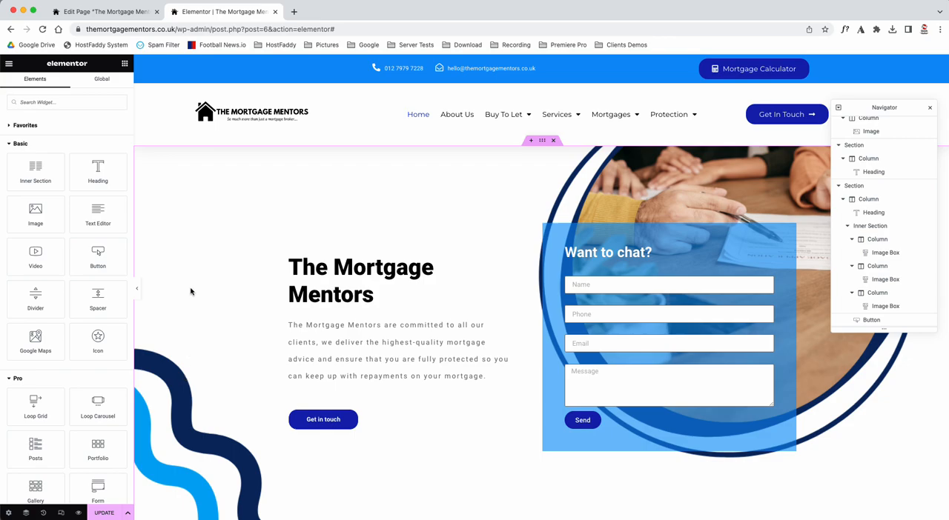
Step: Leave the Elementor editor of the front page without saving the changes and return to its WordPress edit page
left_click(9, 64)
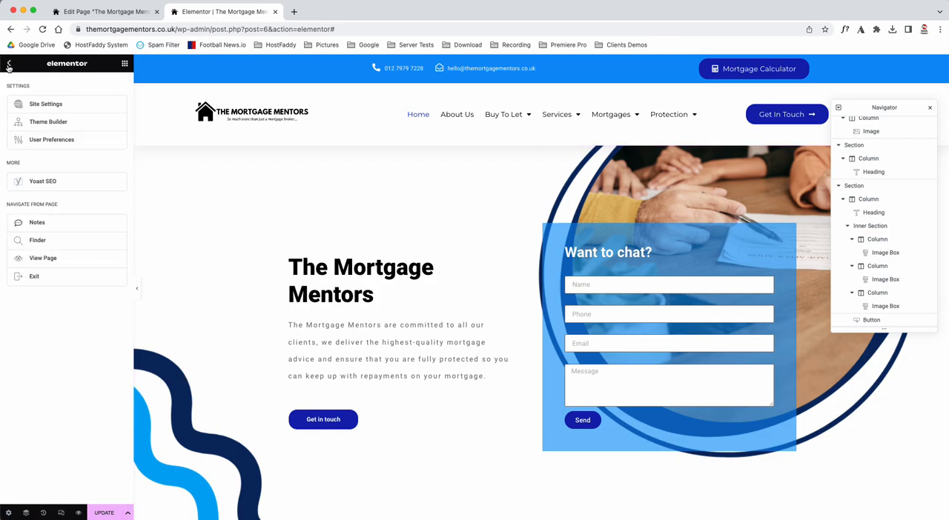
left_click(27, 278)
left_click(27, 279)
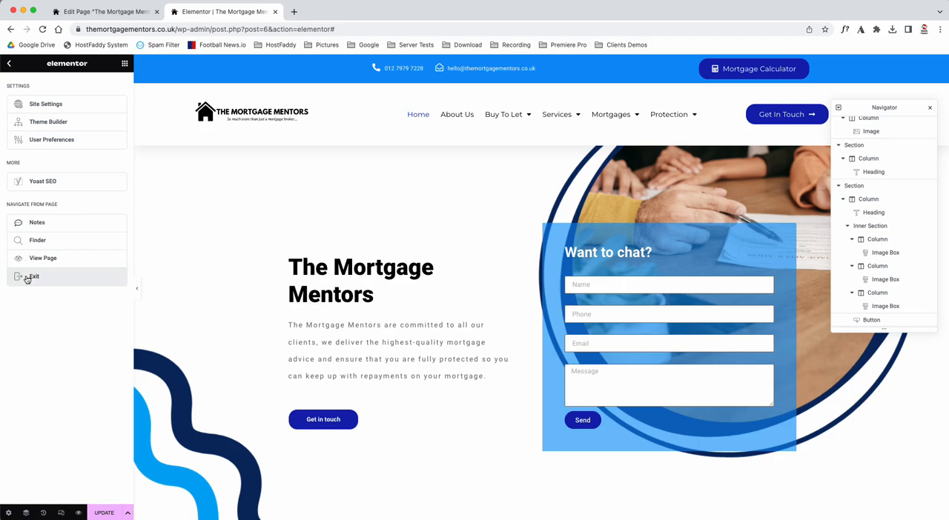
left_click(27, 279)
left_click(276, 13)
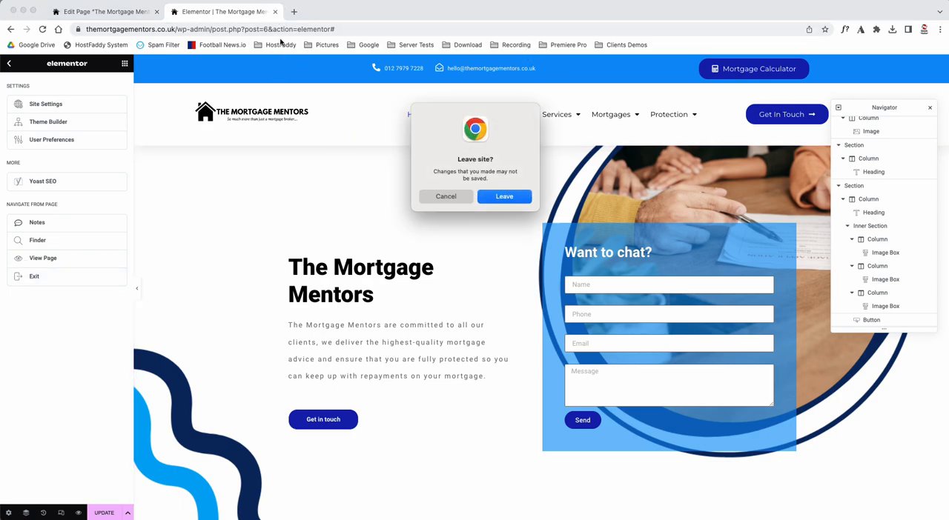
left_click(504, 196)
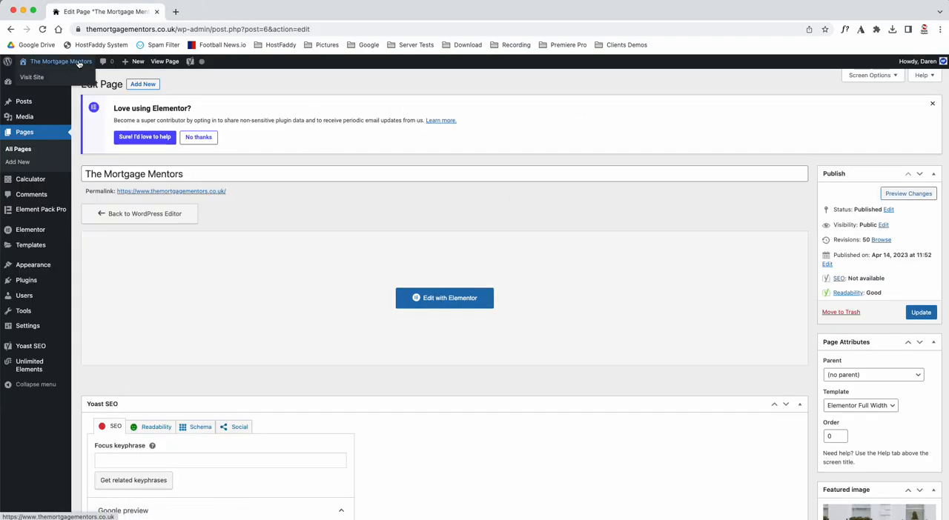
Step: List all pages of the site and open the First Time Landlords page with Elementor in a new browser tab
left_click(23, 150)
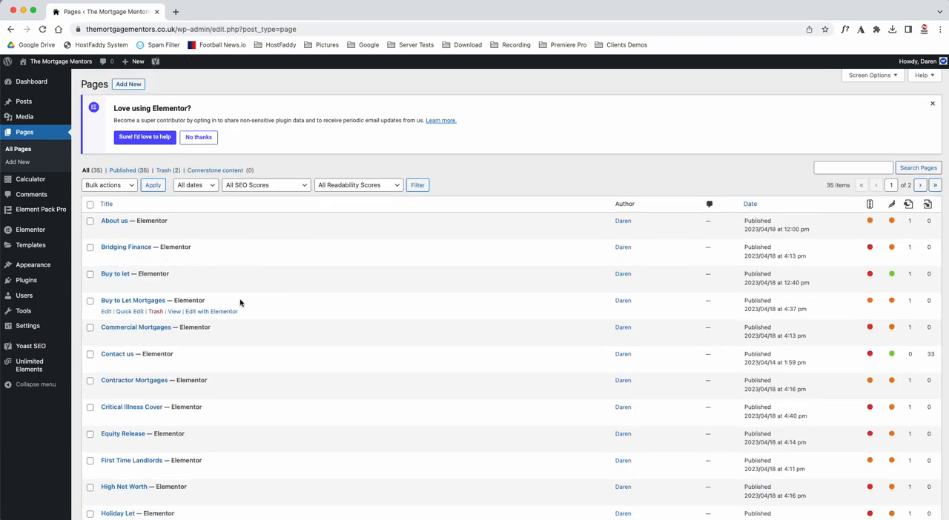
scroll(240, 300, "down", 3)
scroll(239, 303, "down", 3)
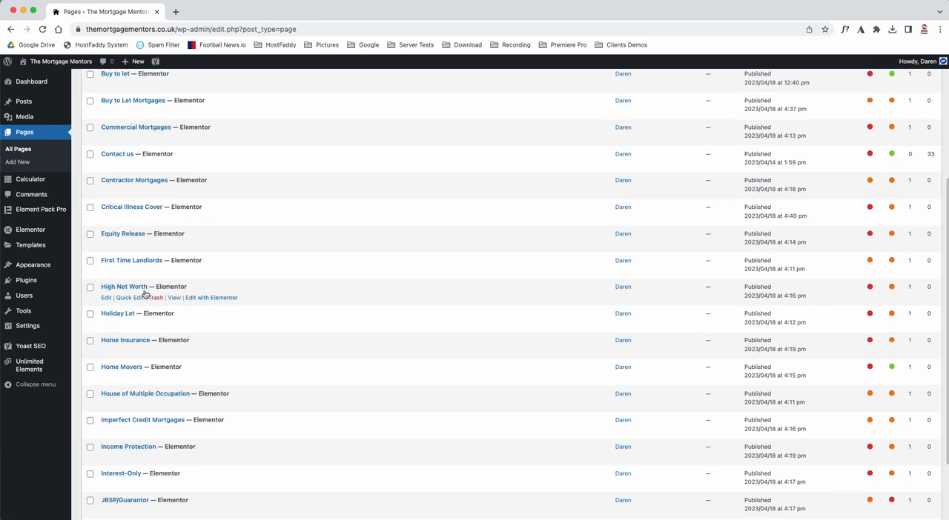
right_click(212, 271)
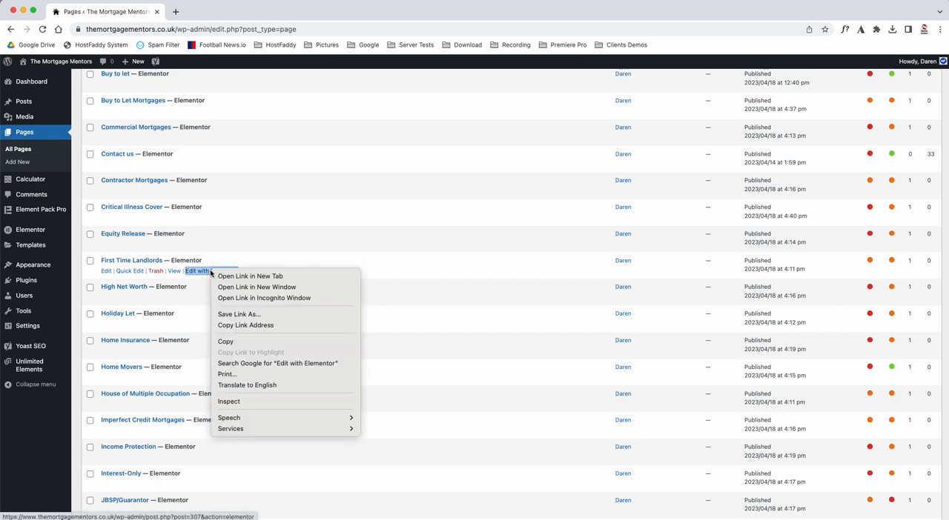
left_click(226, 278)
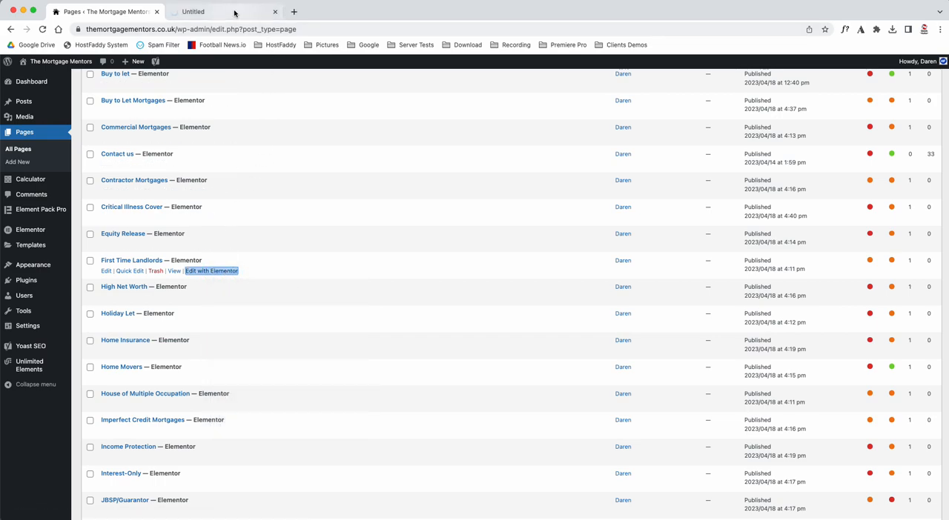
left_click(234, 11)
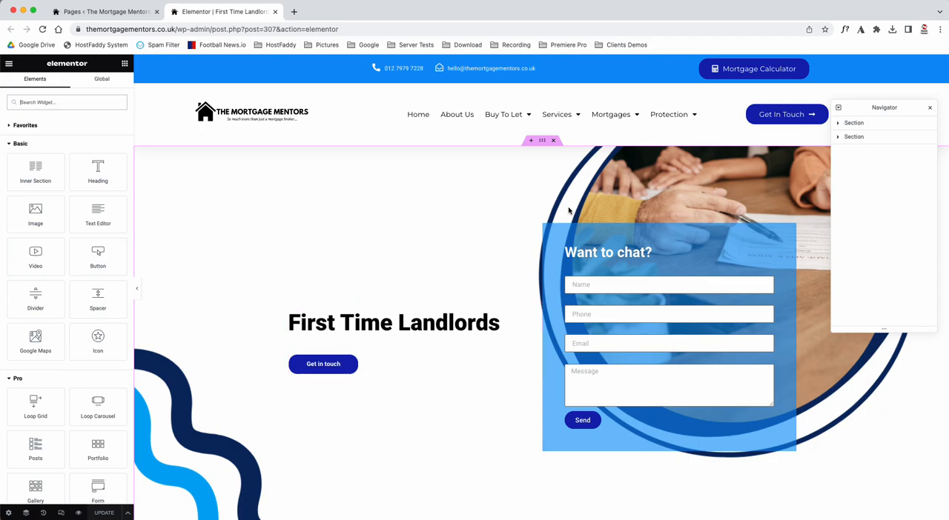
Step: Examine the layout of the First Time Landlords page and the settings of its key handover image
scroll(460, 265, "down", 10)
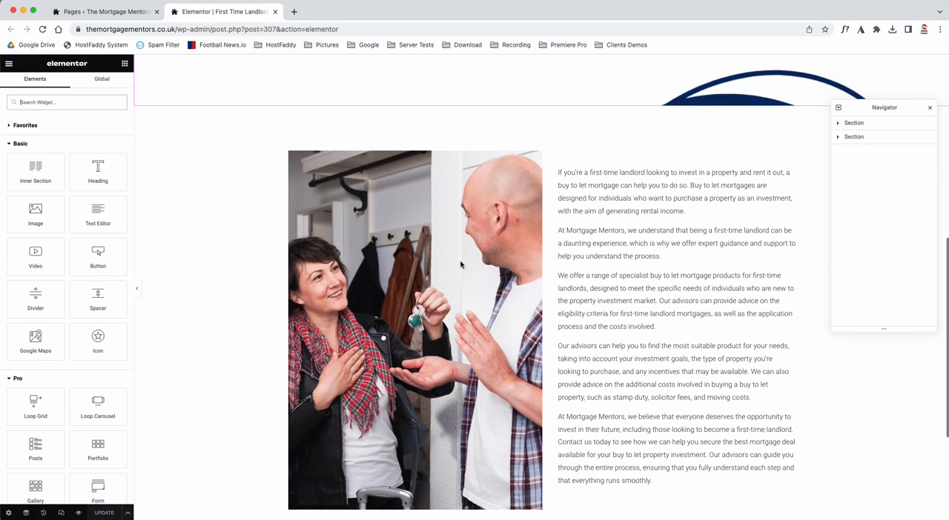
scroll(460, 265, "up", 3)
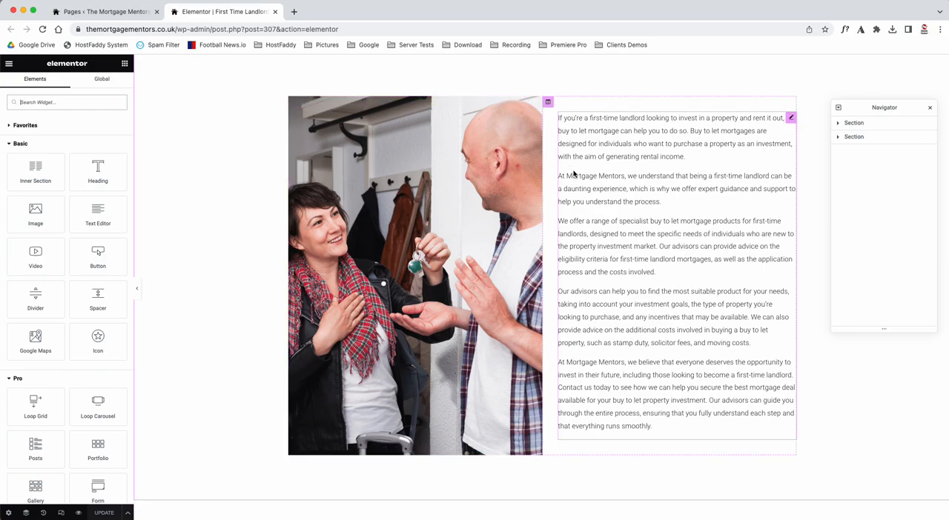
left_click(427, 198)
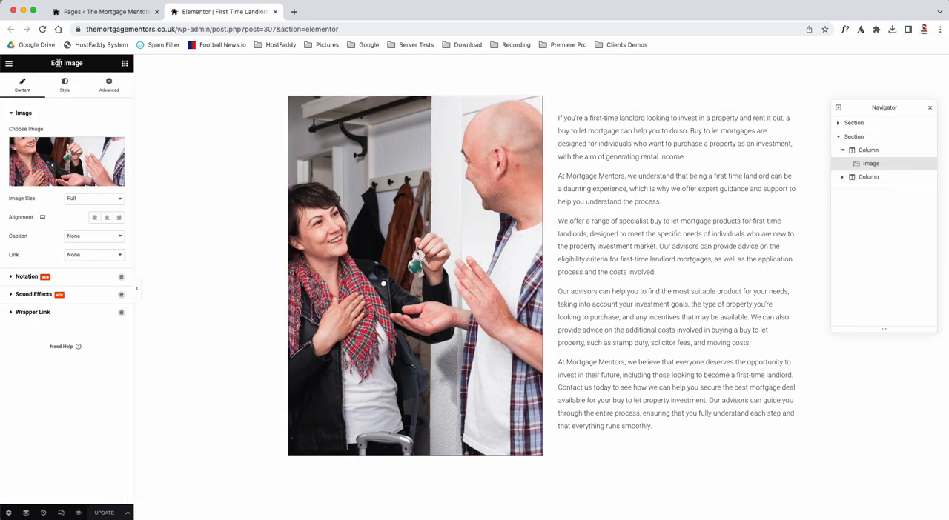
left_click_drag(52, 63, 94, 66)
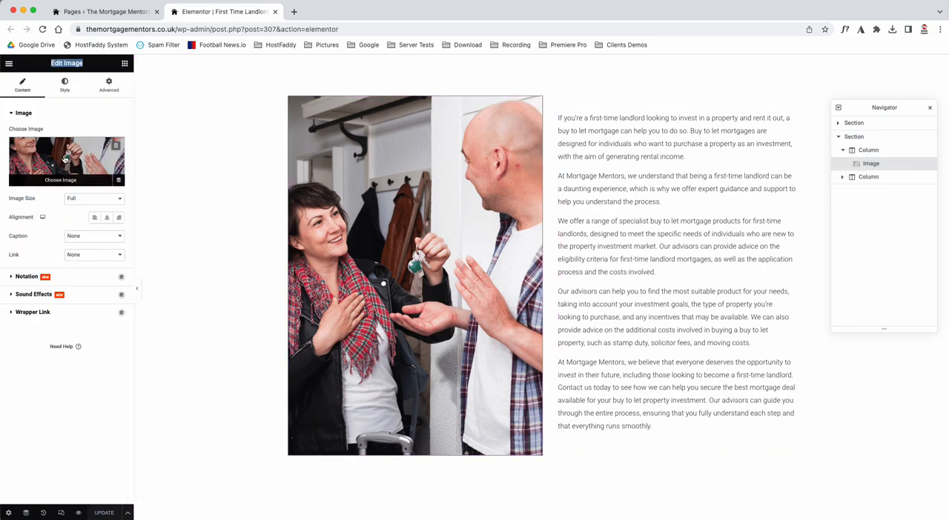
Step: Try laying out the text beside the image in 3, 2 and 1 columns, and return the column setting to Default
left_click(593, 148)
scroll(67, 280, "down", 3)
scroll(66, 280, "up", 3)
left_click(94, 374)
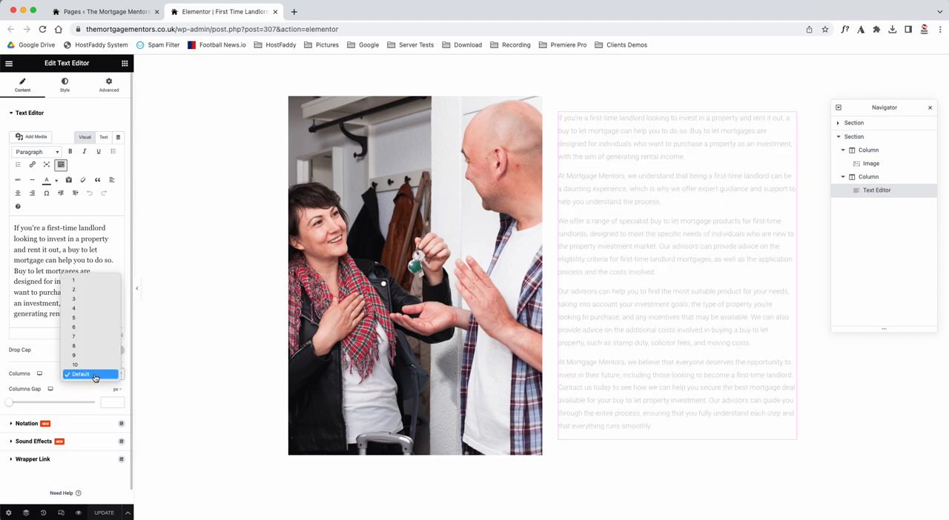
left_click(90, 300)
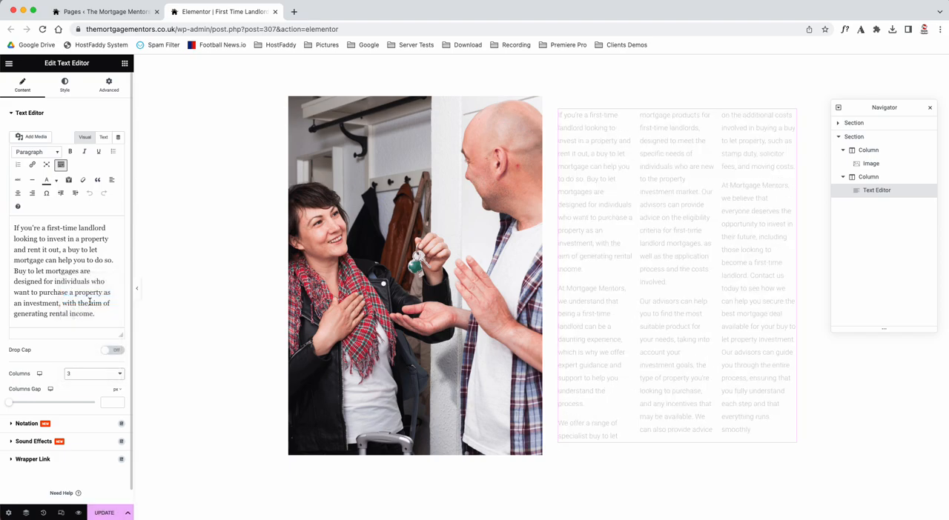
left_click(81, 374)
left_click(83, 364)
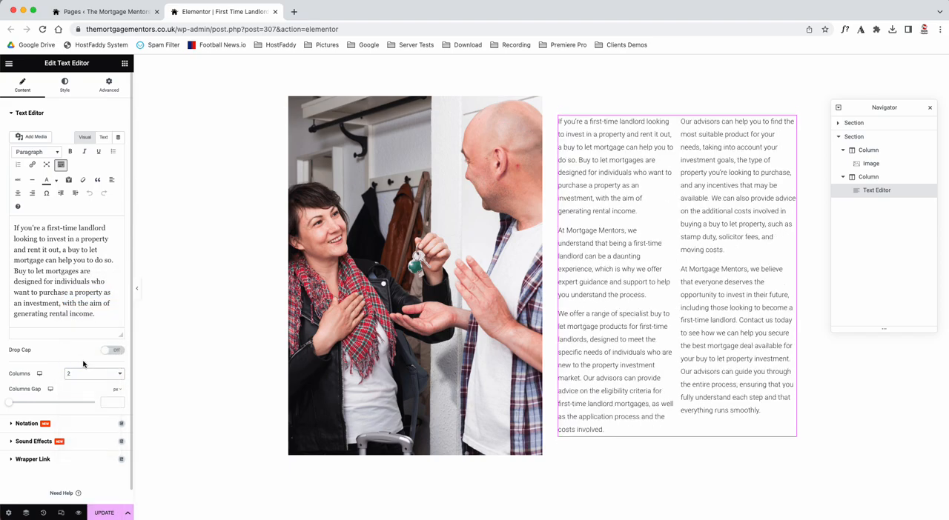
left_click(89, 374)
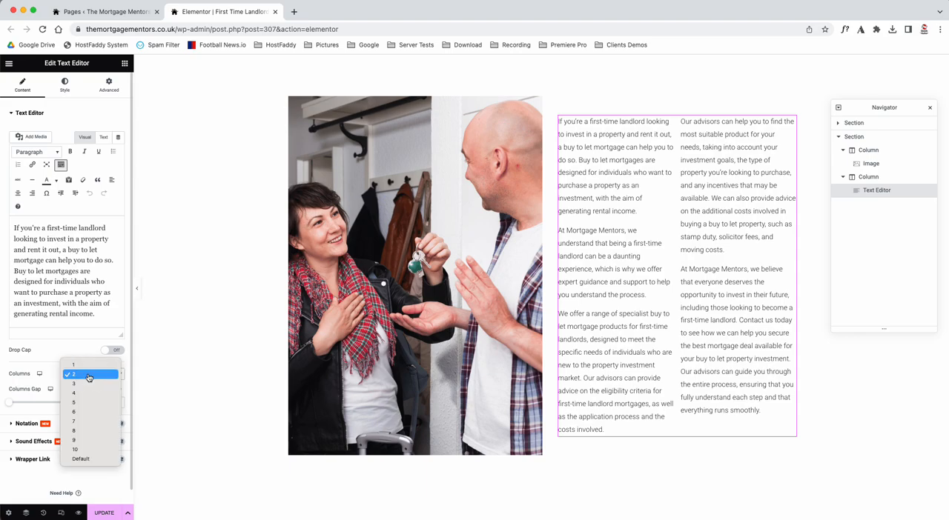
left_click(83, 365)
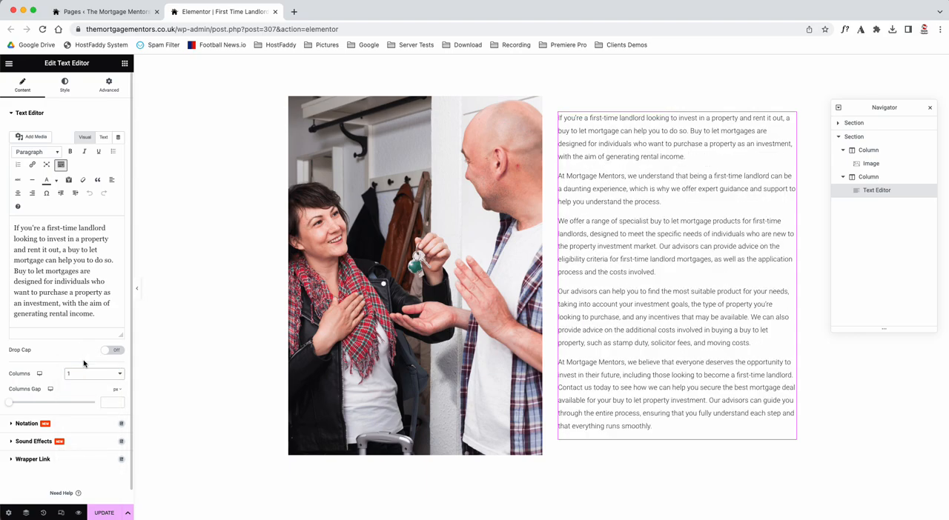
left_click(84, 374)
left_click(85, 469)
Step: Review the First Time Landlords page content and browse the widgets available for adding to it
scroll(492, 170, "up", 10)
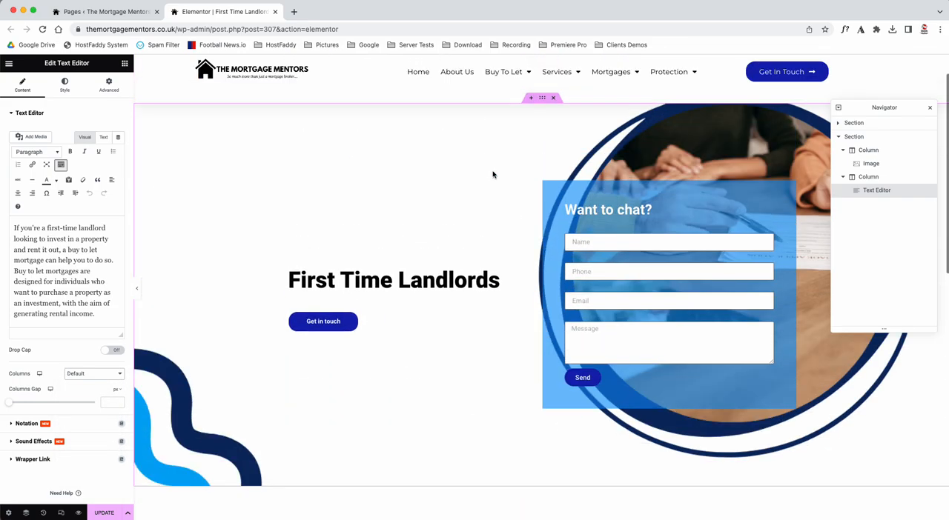
scroll(492, 174, "down", 6)
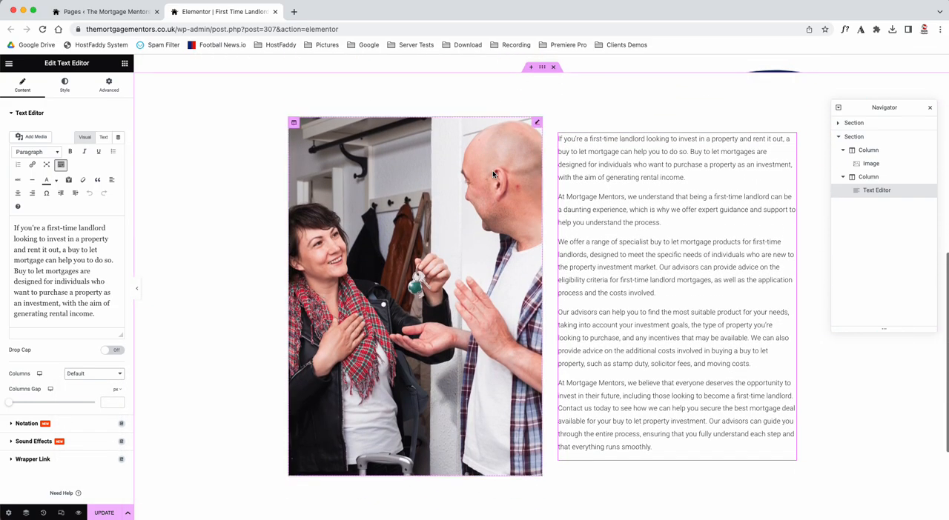
left_click(125, 65)
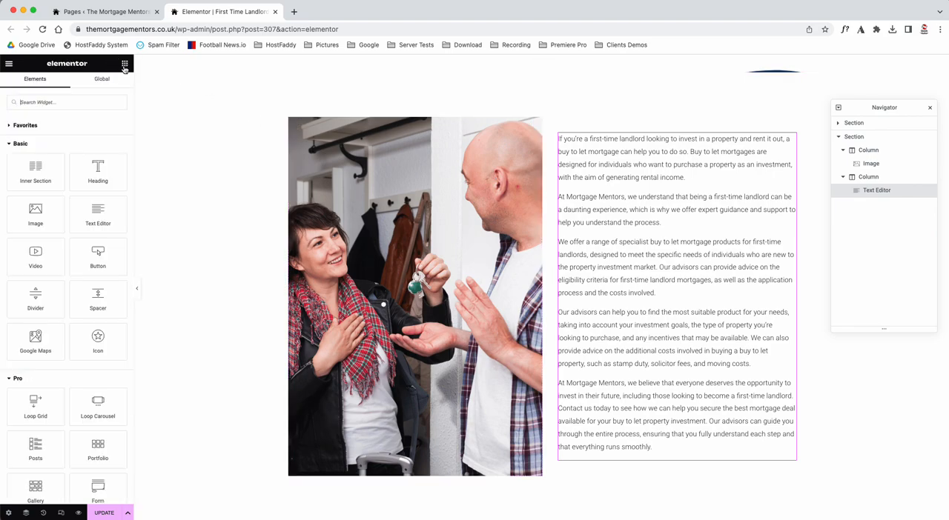
scroll(69, 286, "down", 10)
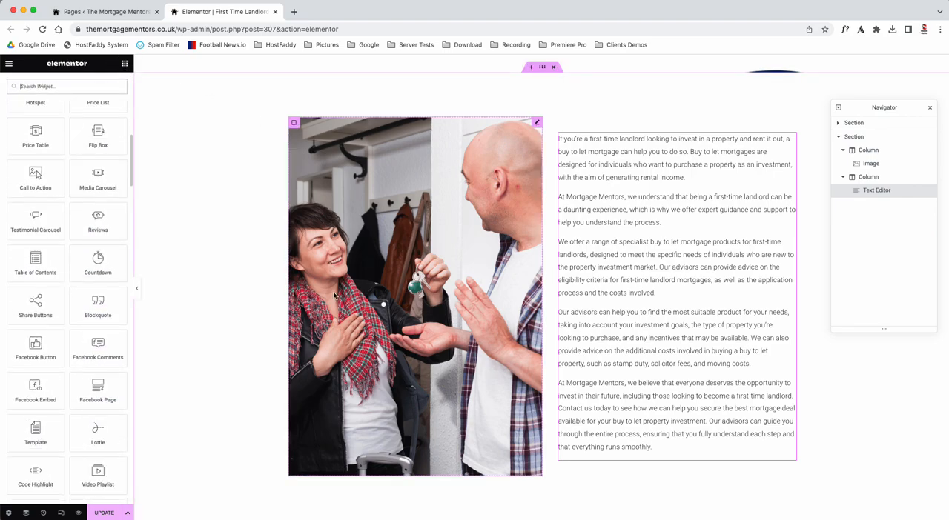
scroll(333, 296, "down", 3)
scroll(334, 296, "up", 10)
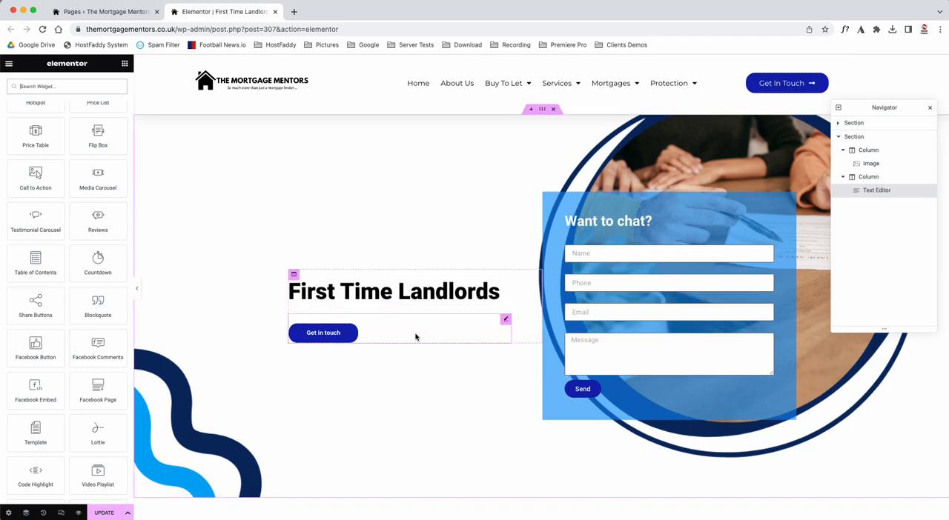
scroll(415, 337, "down", 1)
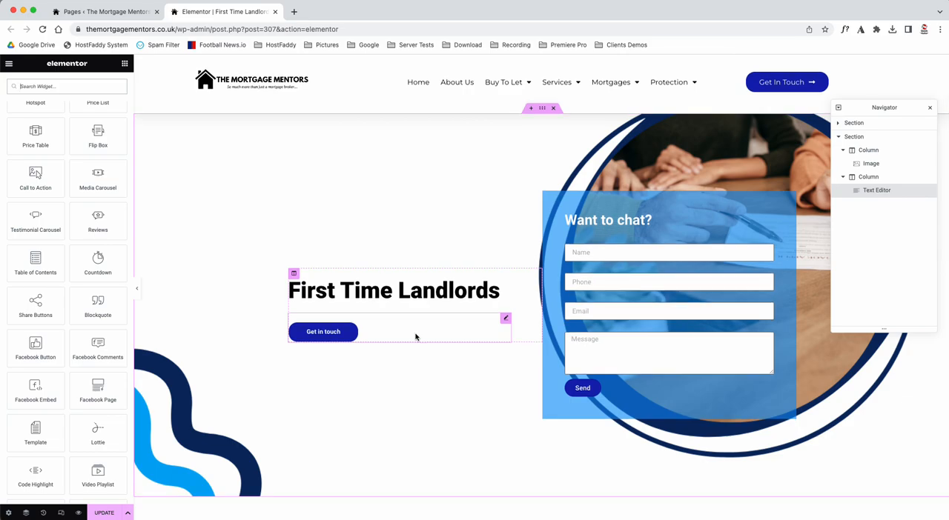